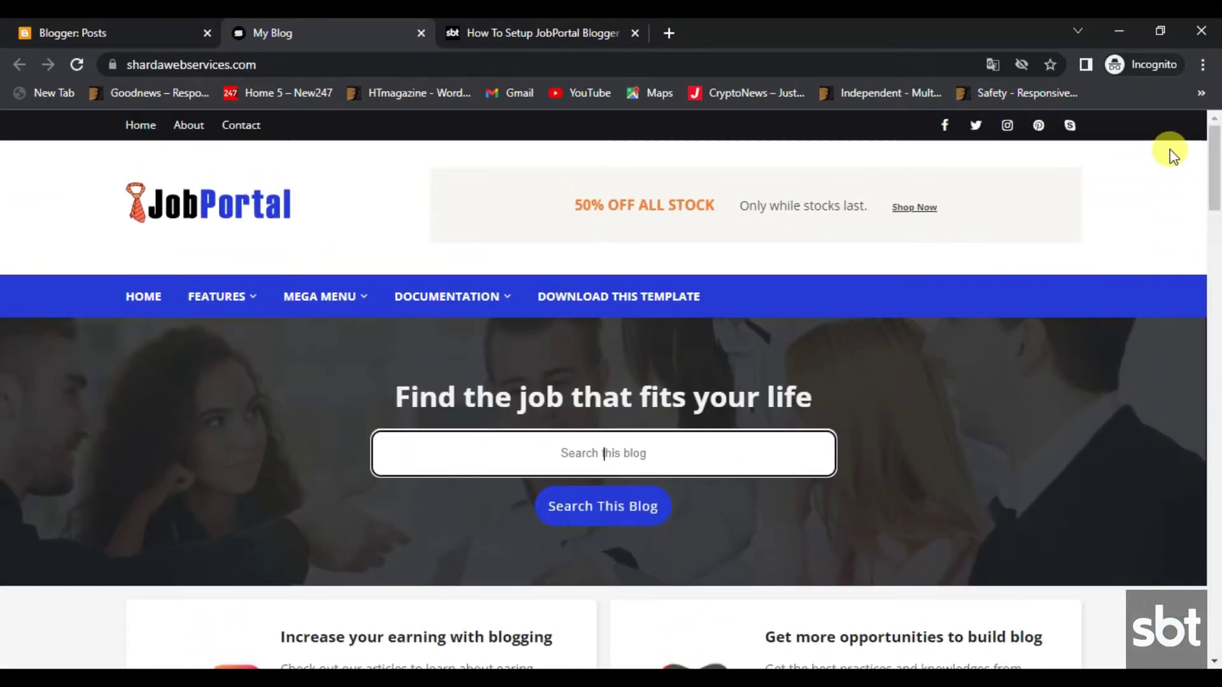
- Read the setup guide's Top Navigation / Footer Menu section and compare it with the top links on the live blog
left_click(536, 29)
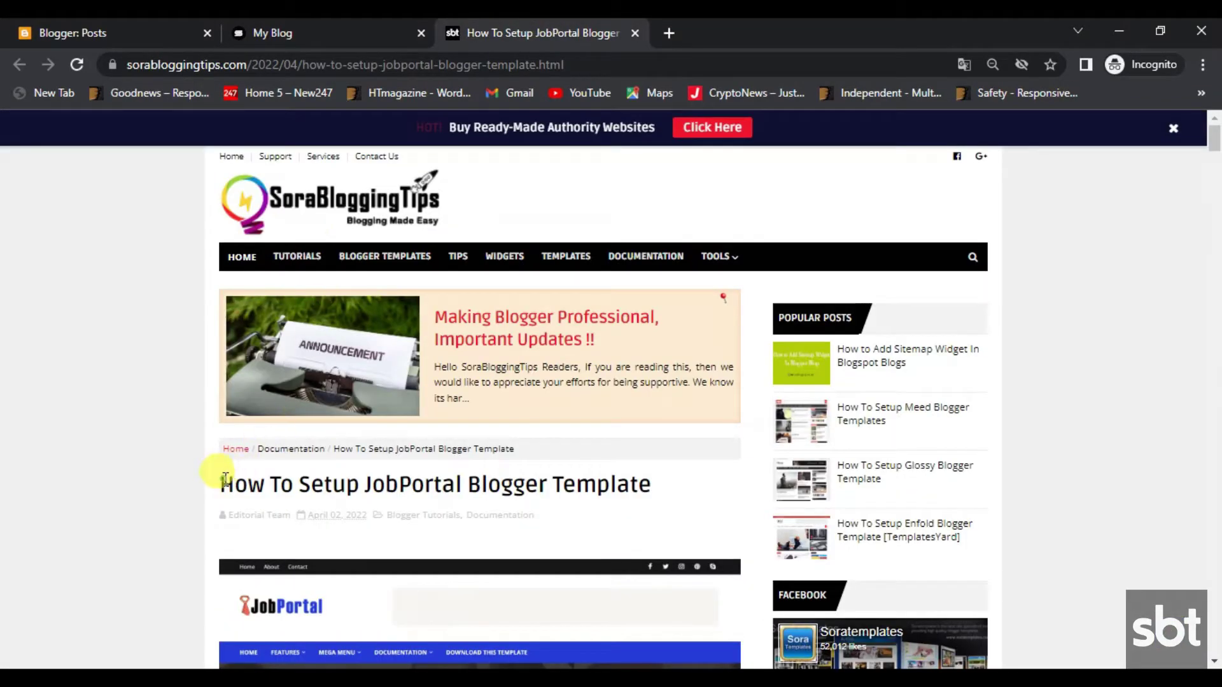
left_click_drag(225, 478, 646, 477)
left_click(698, 476)
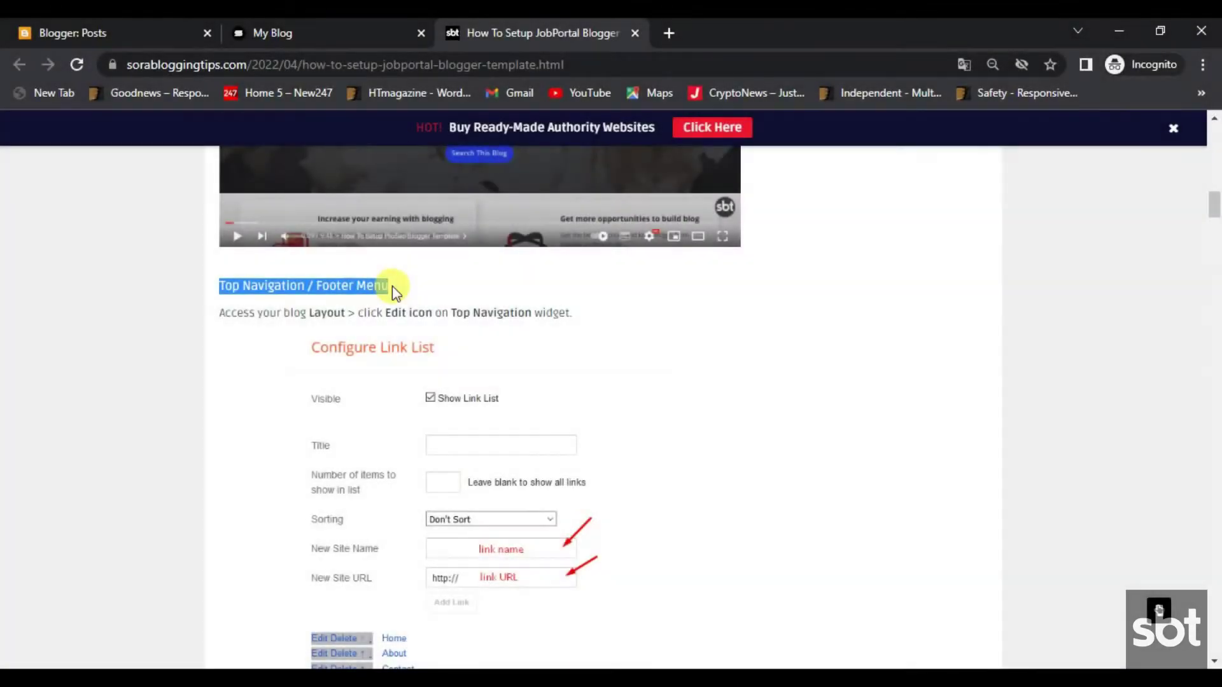
left_click_drag(313, 313, 597, 310)
scroll(560, 396, "down", 3)
scroll(555, 395, "up", 3)
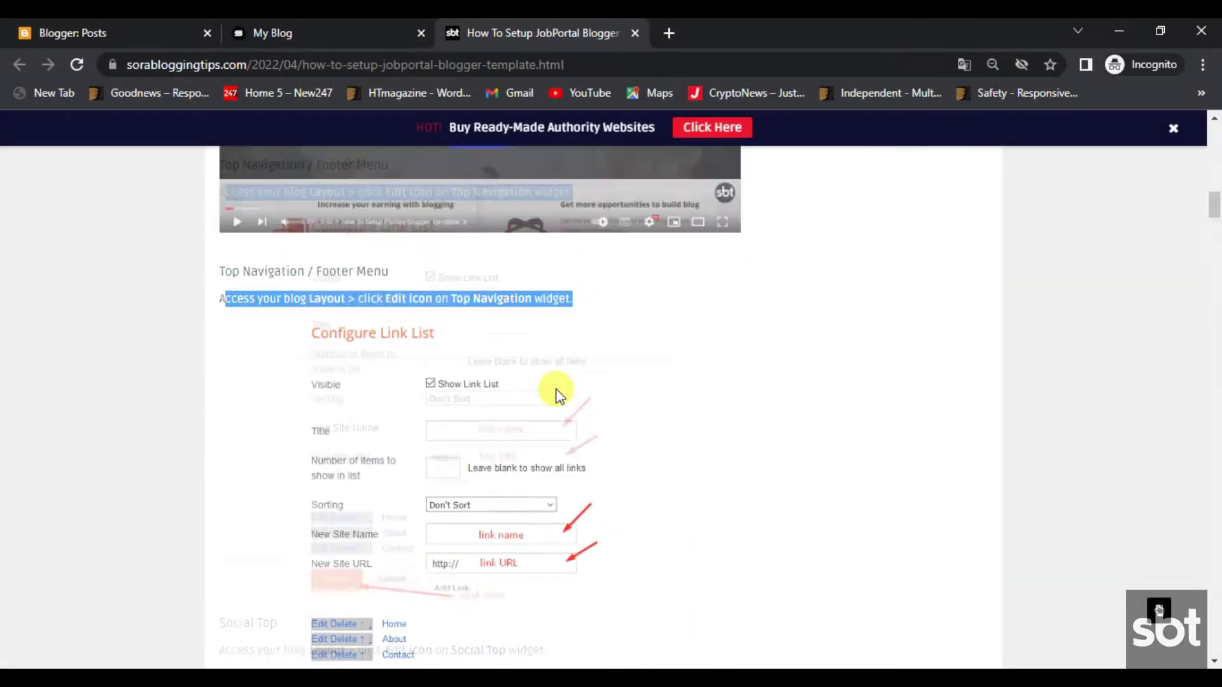
left_click(339, 27)
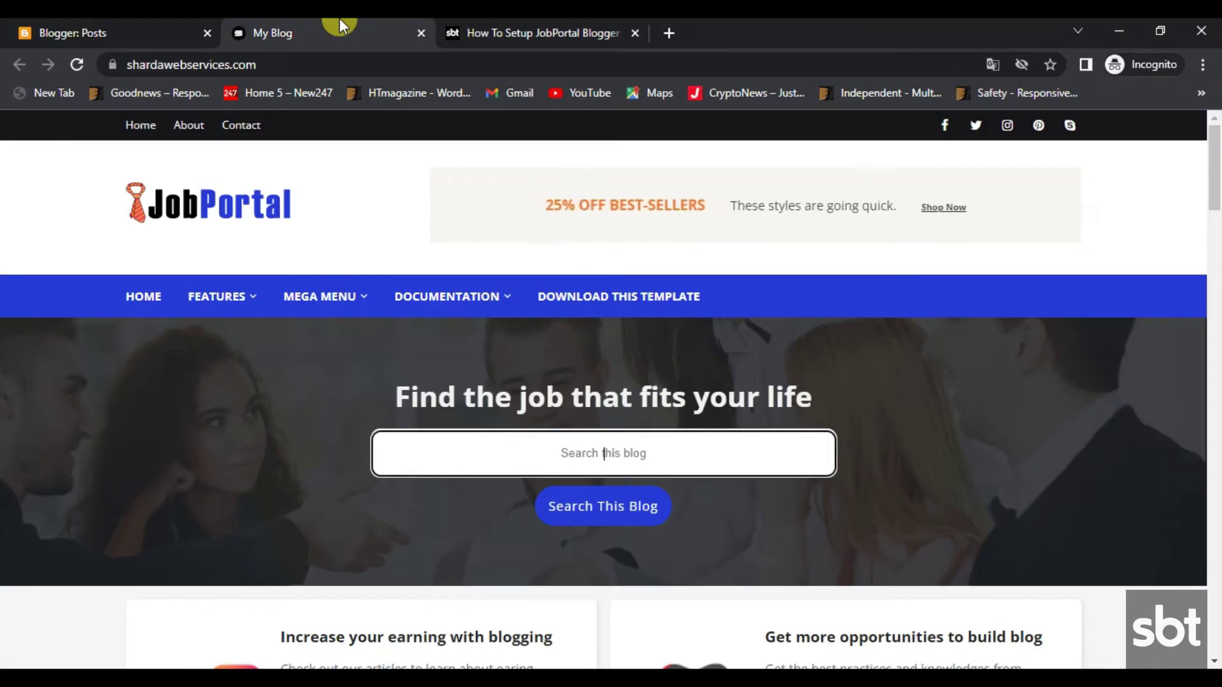
left_click(439, 24)
scroll(616, 415, "down", 3)
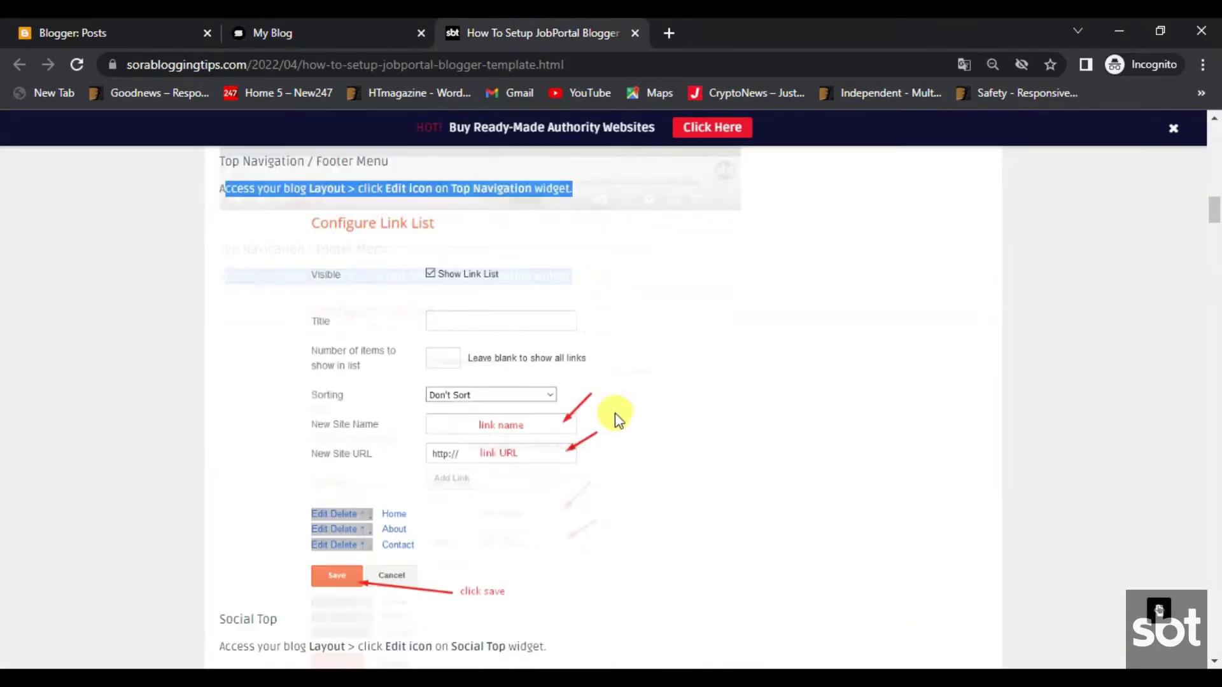
left_click(371, 25)
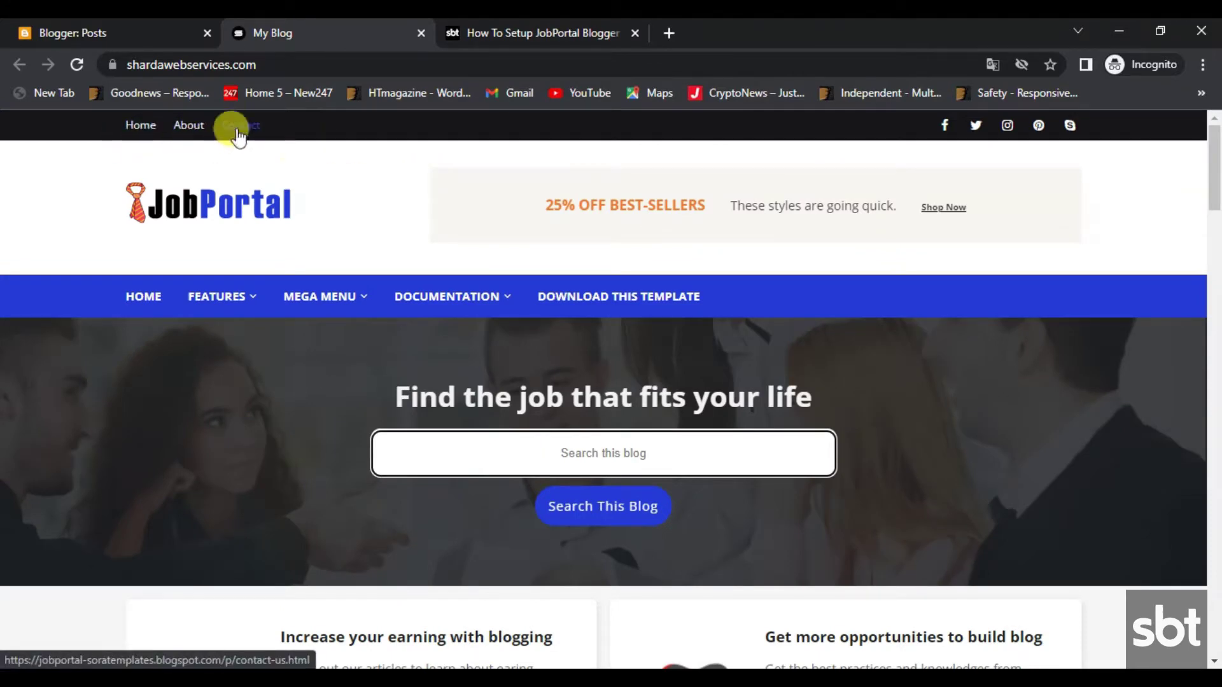
- Open the blog's Layout in Blogger and bring up the Top Navigation link list configuration with its link entries
left_click(180, 27)
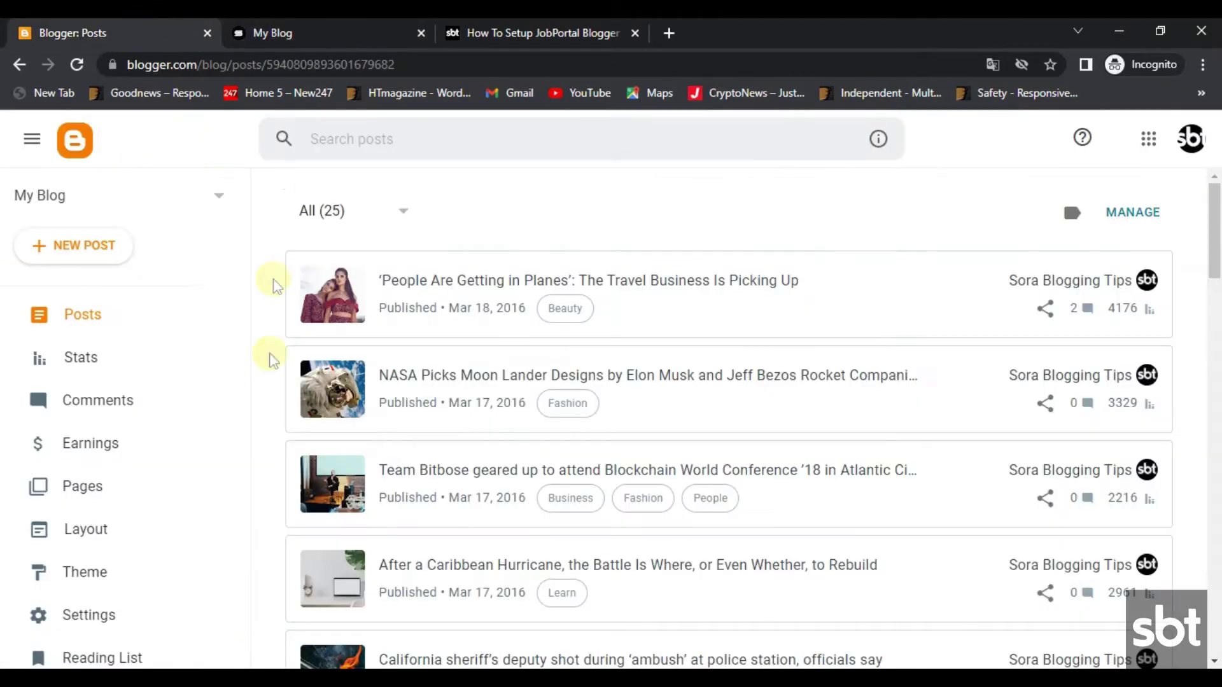
left_click(94, 530)
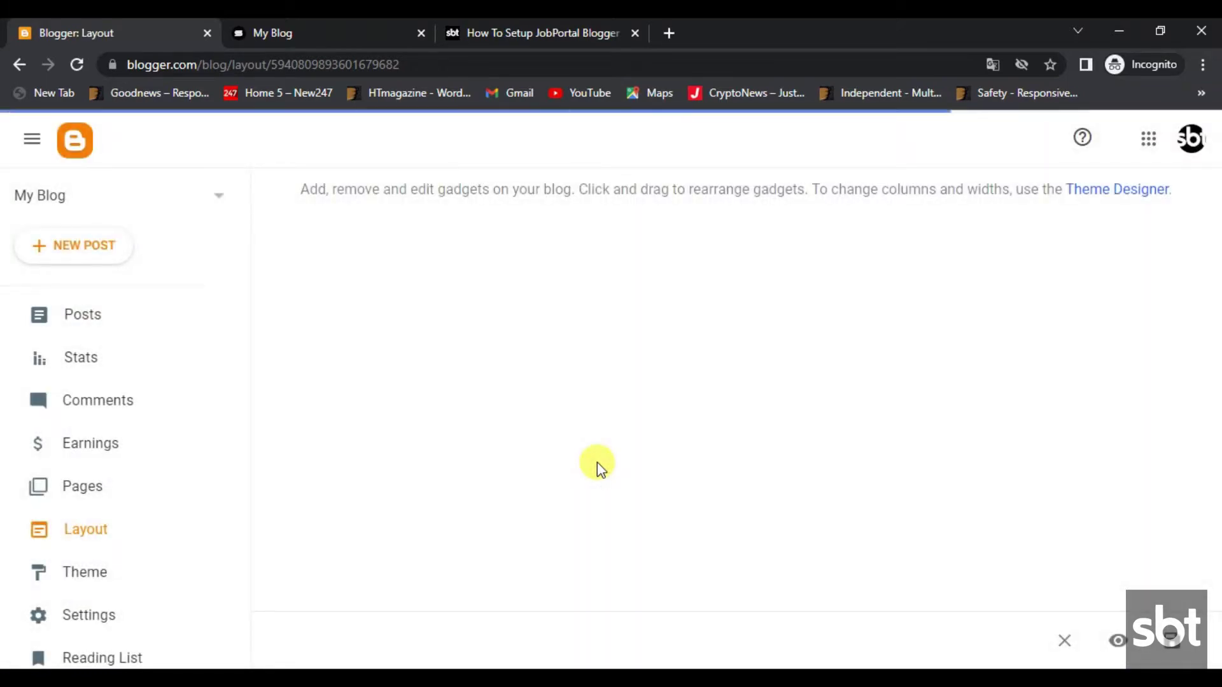
left_click(569, 485)
scroll(567, 476, "down", 3)
scroll(565, 474, "down", 1)
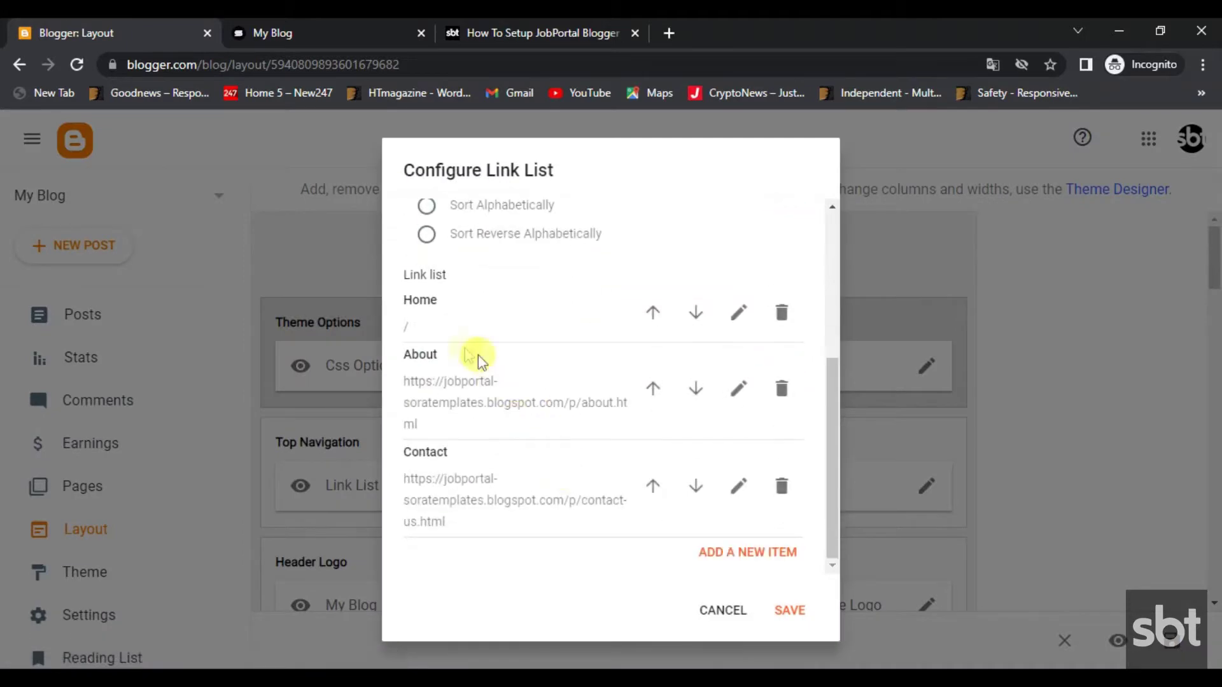
- Open the About and Contact links for editing, save both entries, and save the Top Navigation link list
left_click(738, 390)
scroll(560, 407, "down", 3)
left_click(738, 380)
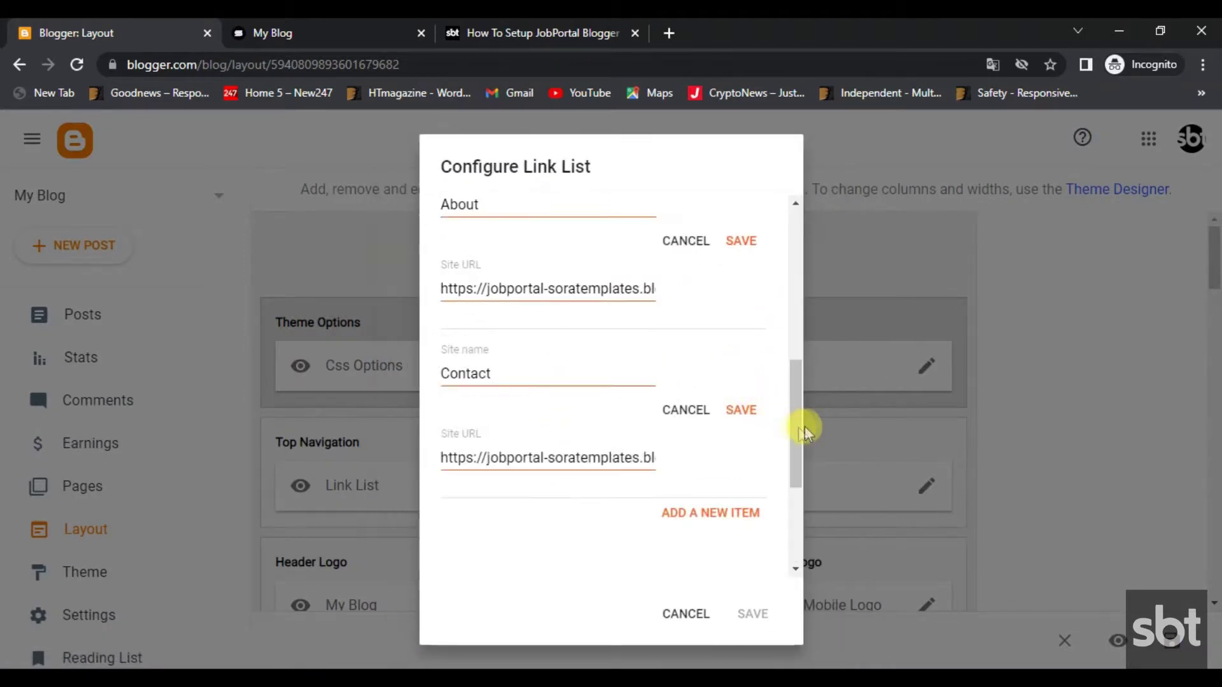
left_click(742, 410)
left_click(767, 241)
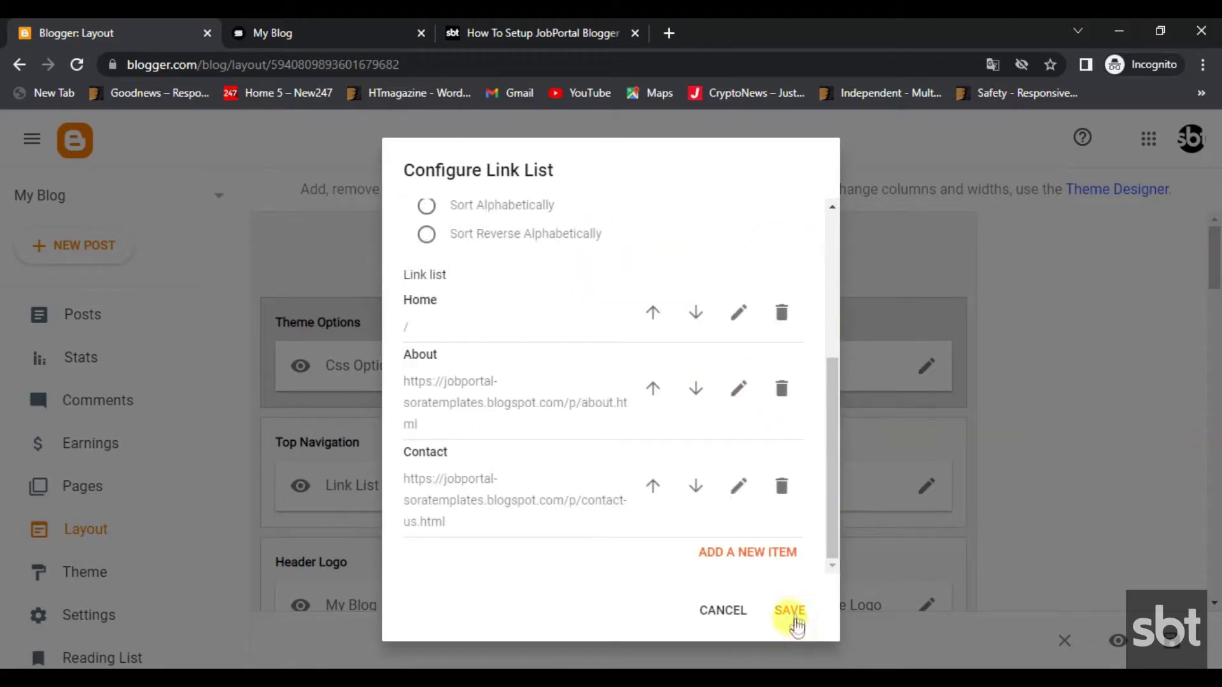
left_click(793, 612)
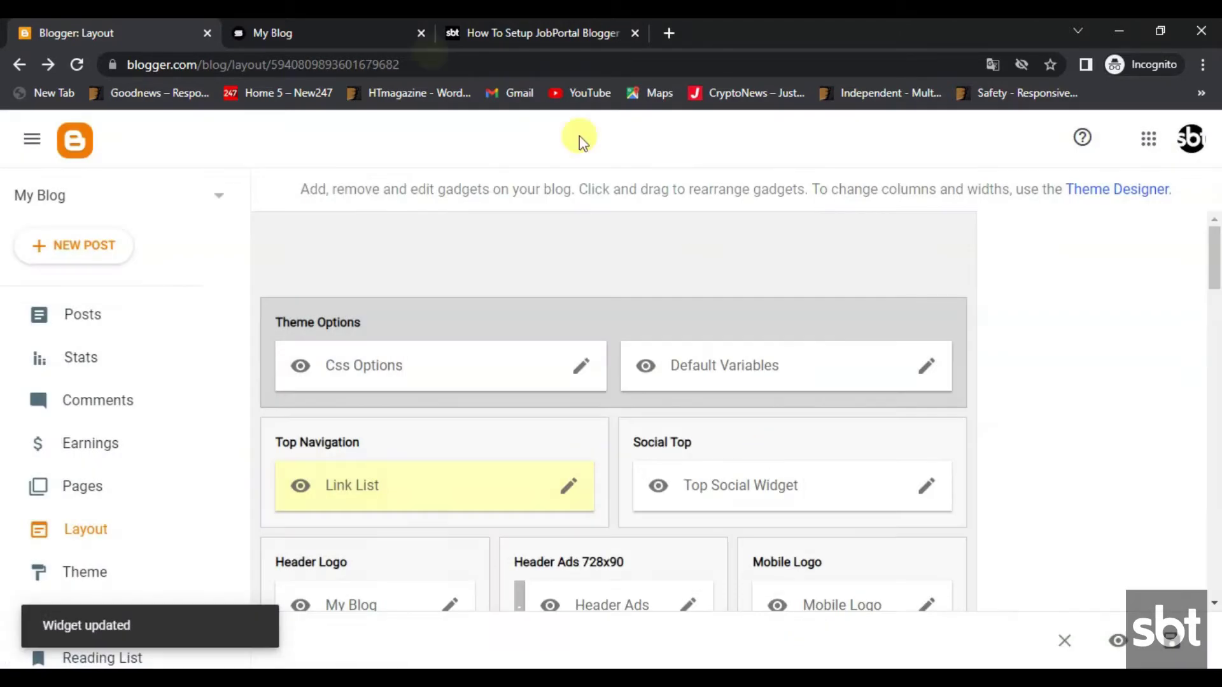
- Read the guide's Social Top section with its available icons and compare it with the social icons on the live blog
left_click(357, 27)
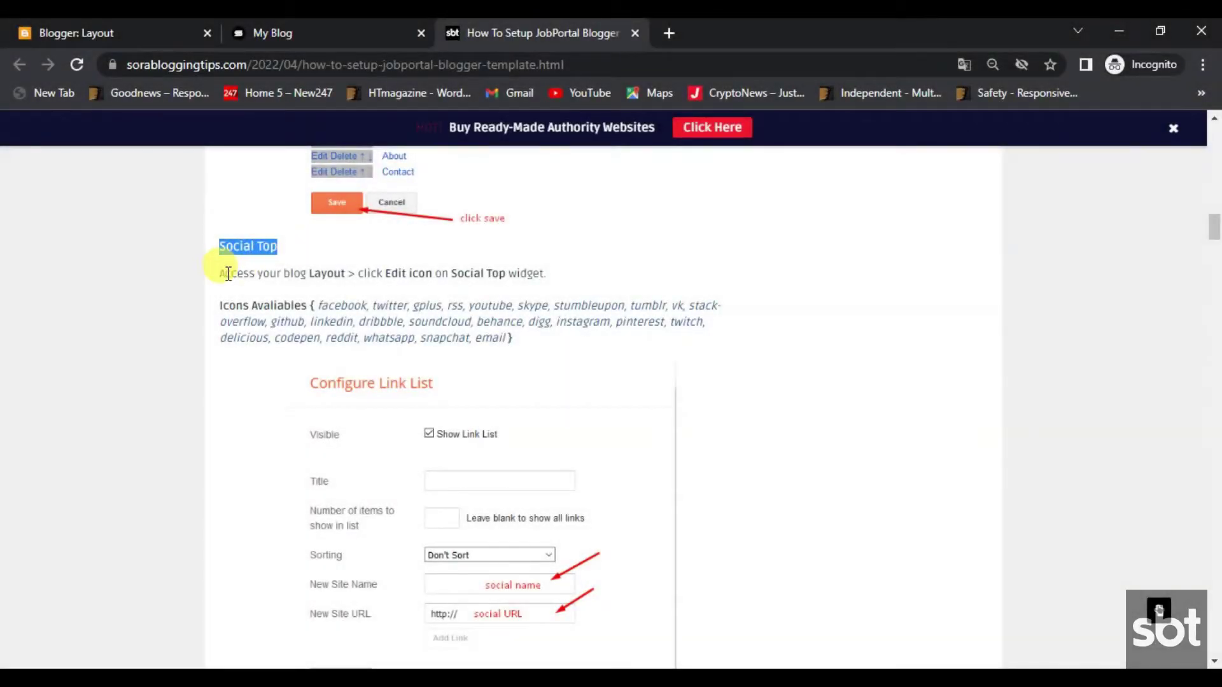
left_click_drag(220, 273, 531, 274)
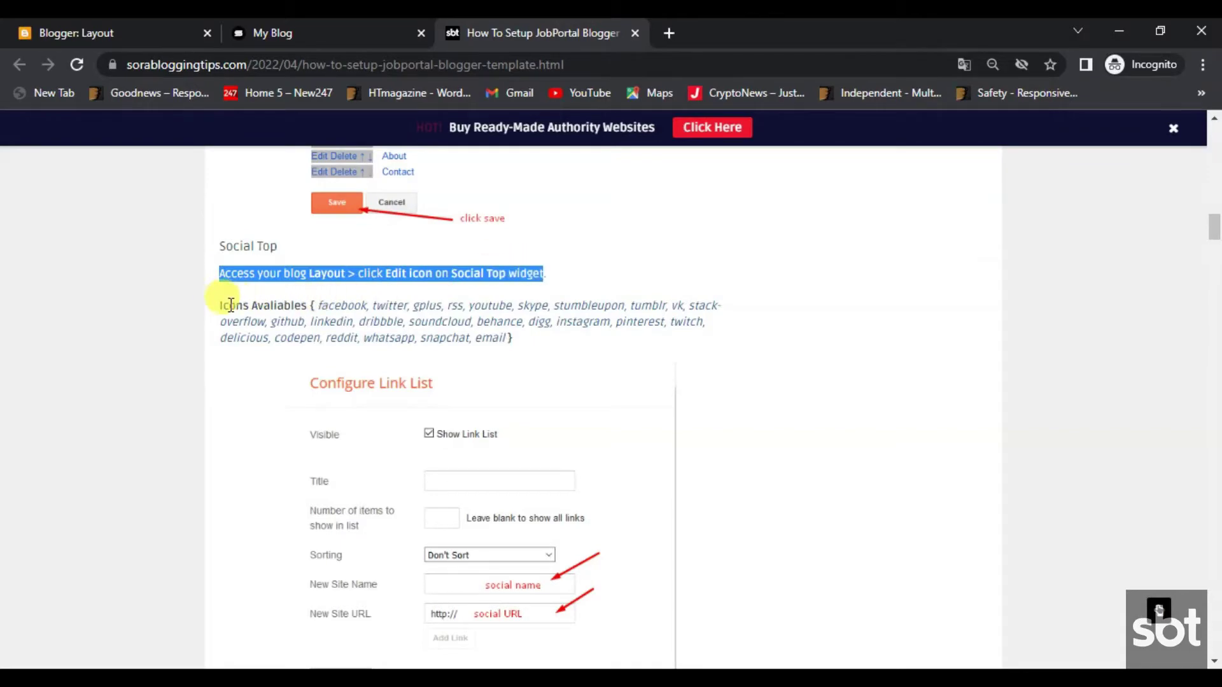
left_click_drag(219, 312, 513, 349)
scroll(513, 349, "down", 4)
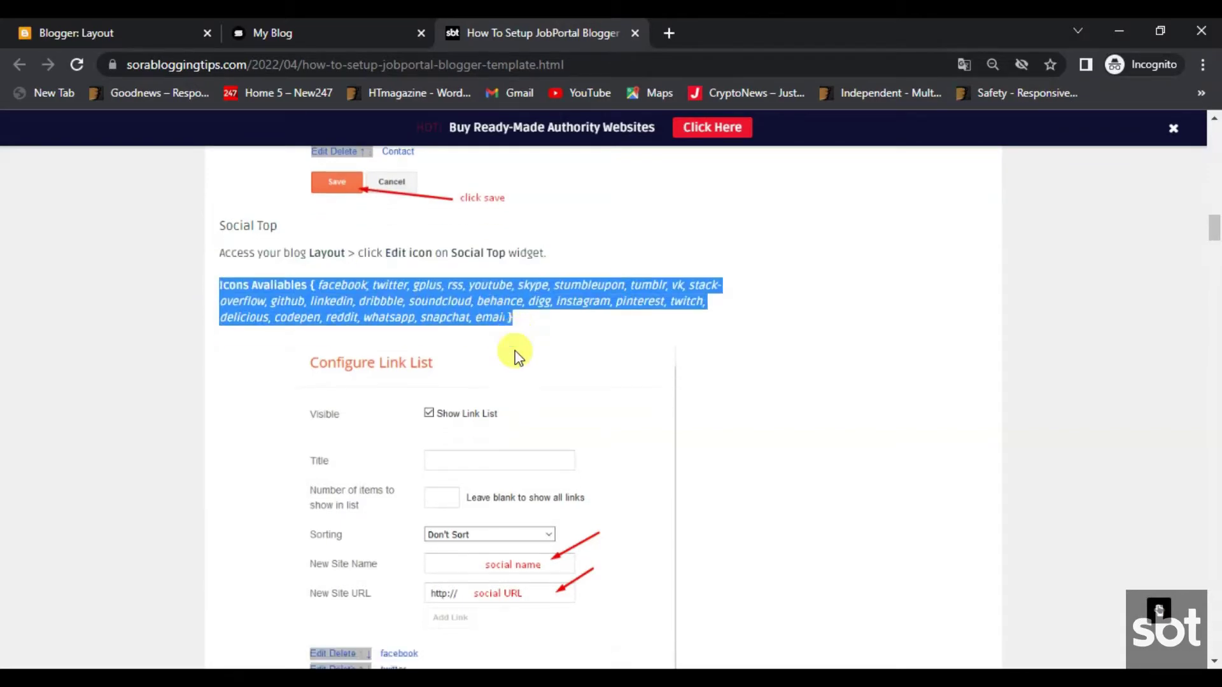
left_click(351, 27)
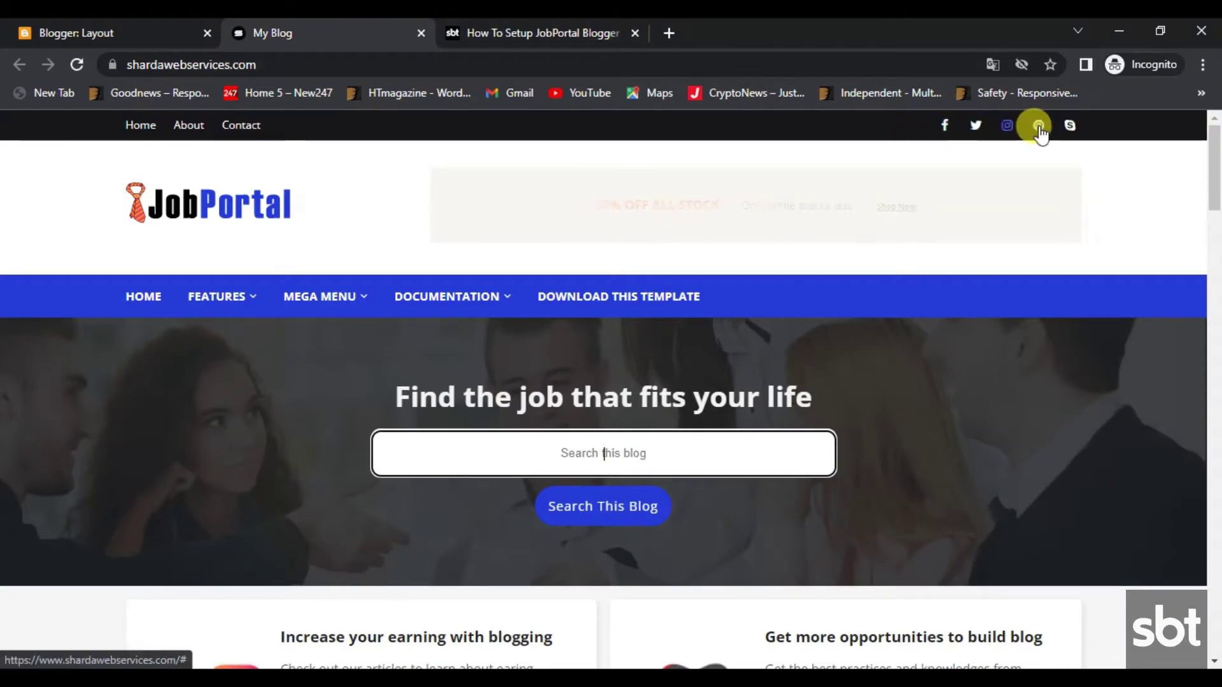
- In the Blogger layout, open the Top Social Widget, review its social links, and save the widget
left_click(133, 26)
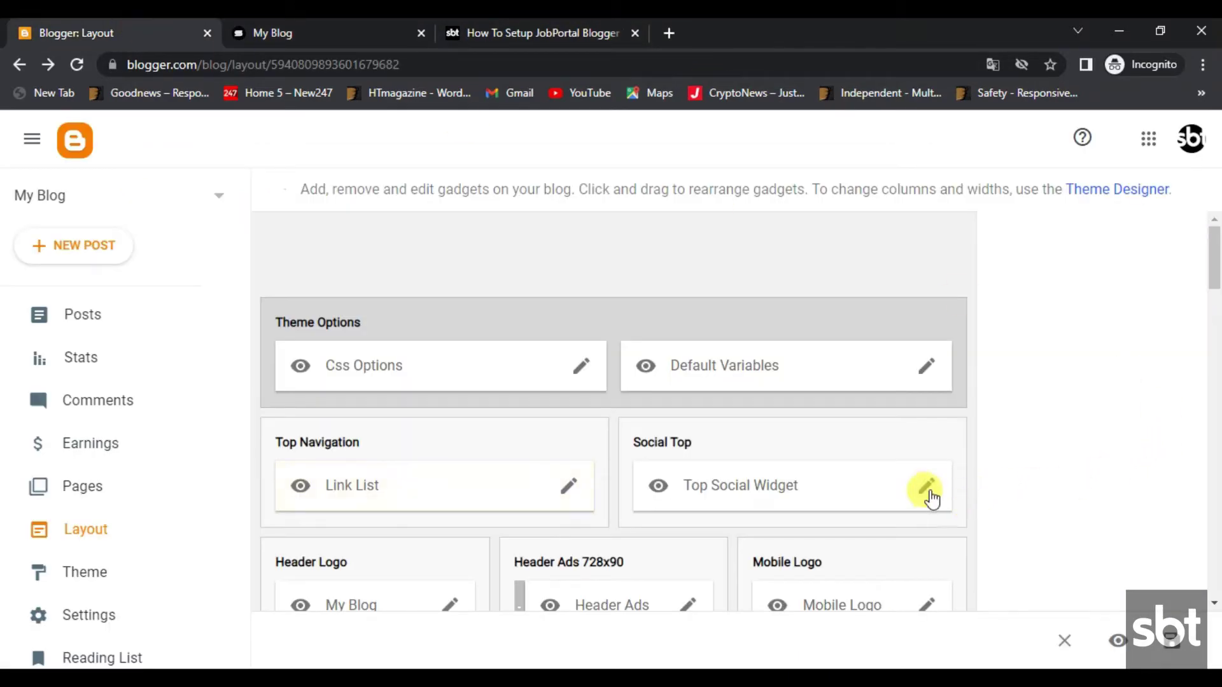
left_click(929, 493)
scroll(627, 423, "down", 4)
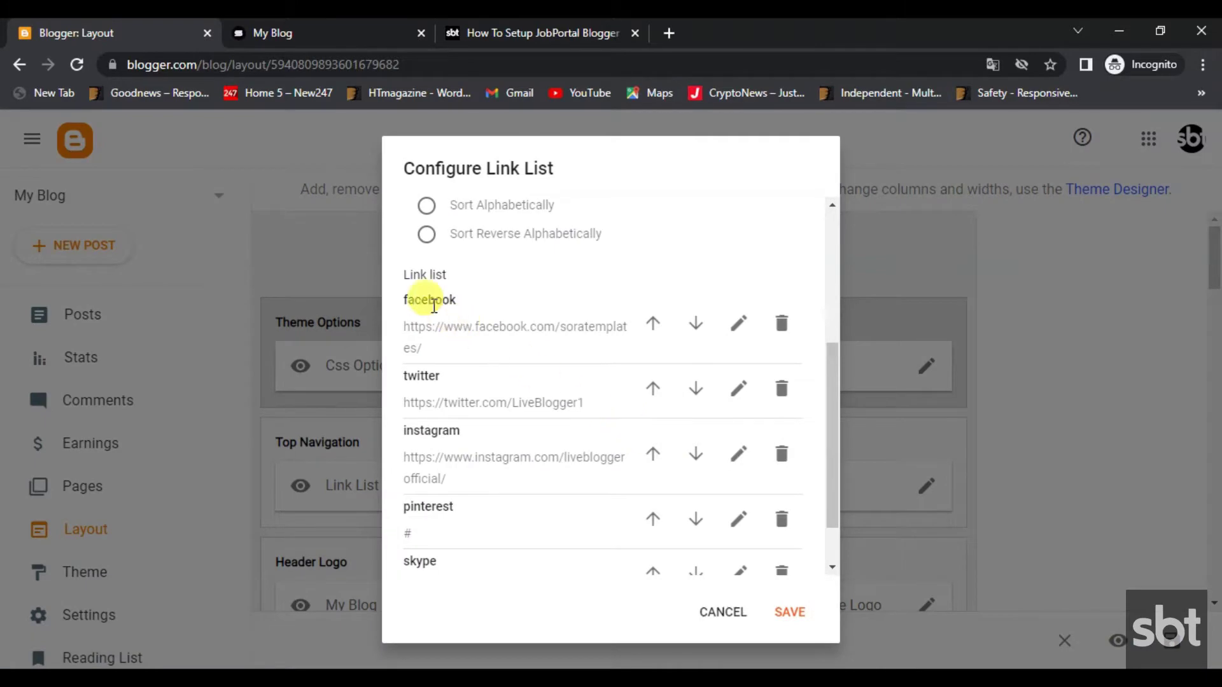
scroll(829, 489, "down", 1)
left_click(786, 619)
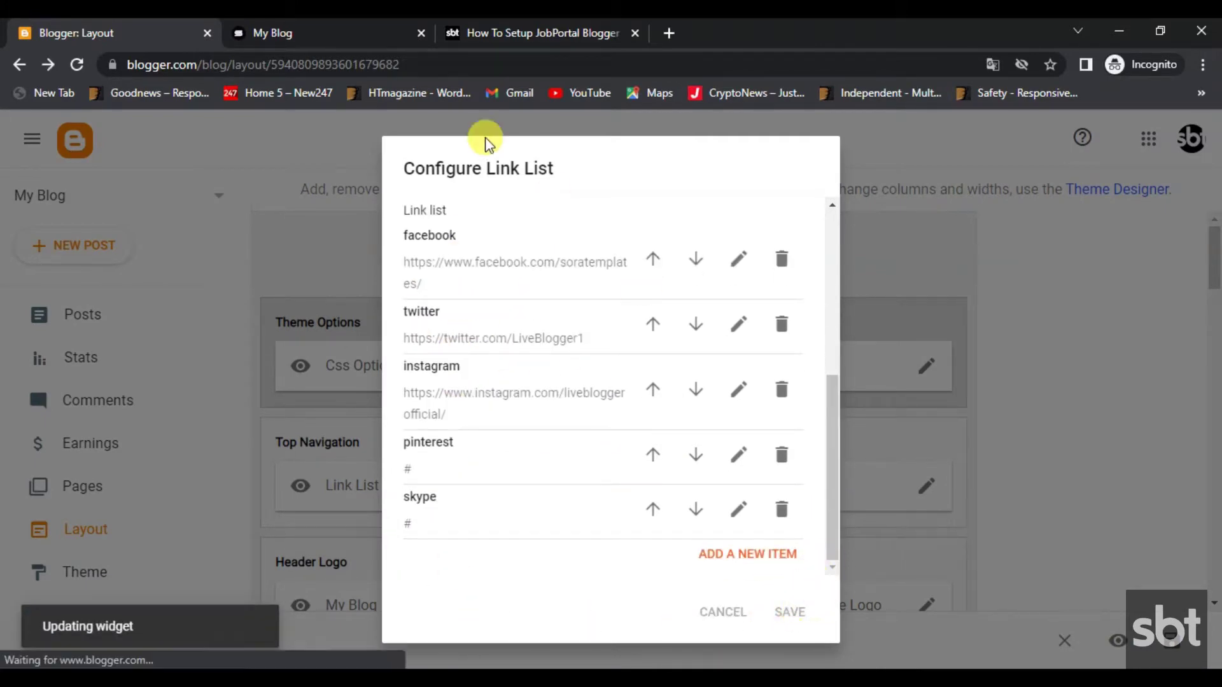
- Read the guide's Mobile Logo instructions, including the image, custom and default types
left_click(326, 23)
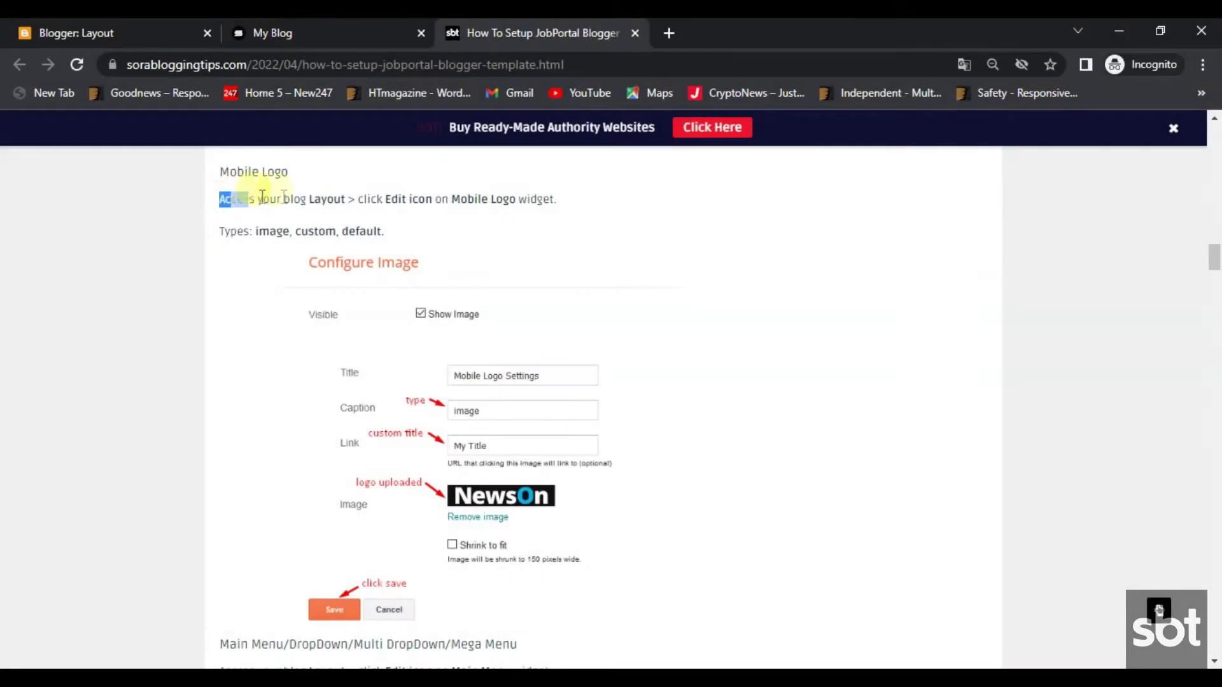
left_click_drag(261, 197, 563, 233)
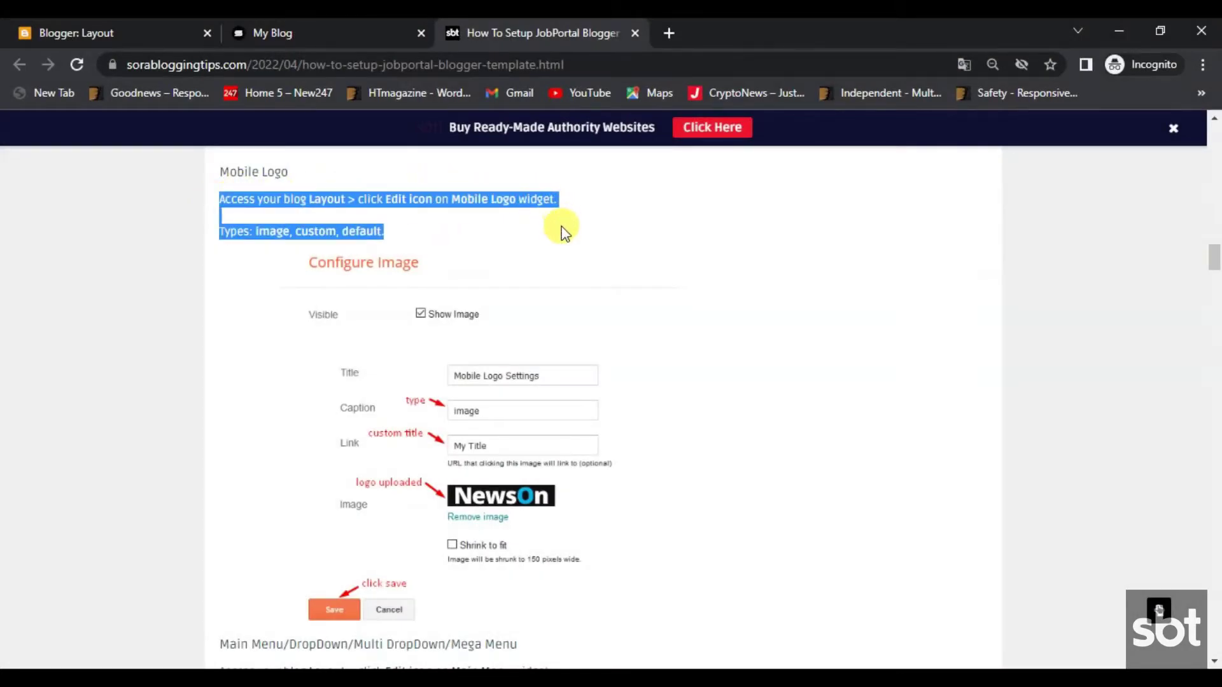
left_click(407, 25)
- In the Blogger layout, open Mobile Logo Settings, review the title and image options, and save the widget
left_click(184, 33)
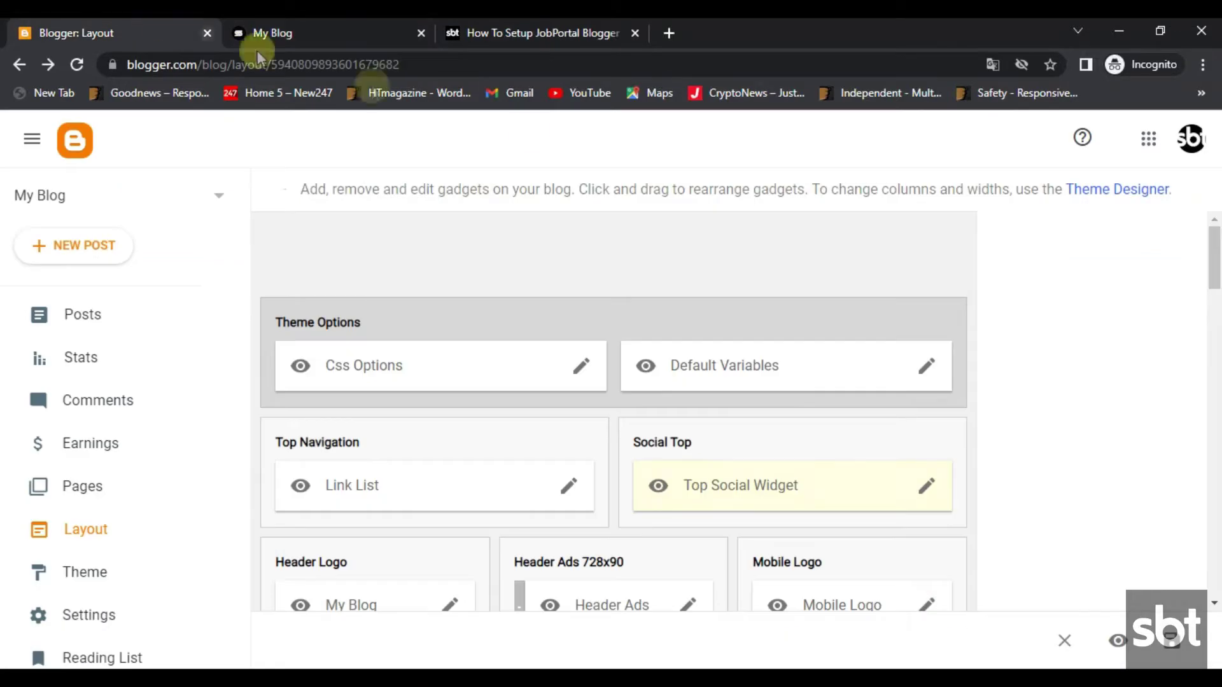
scroll(752, 360, "down", 3)
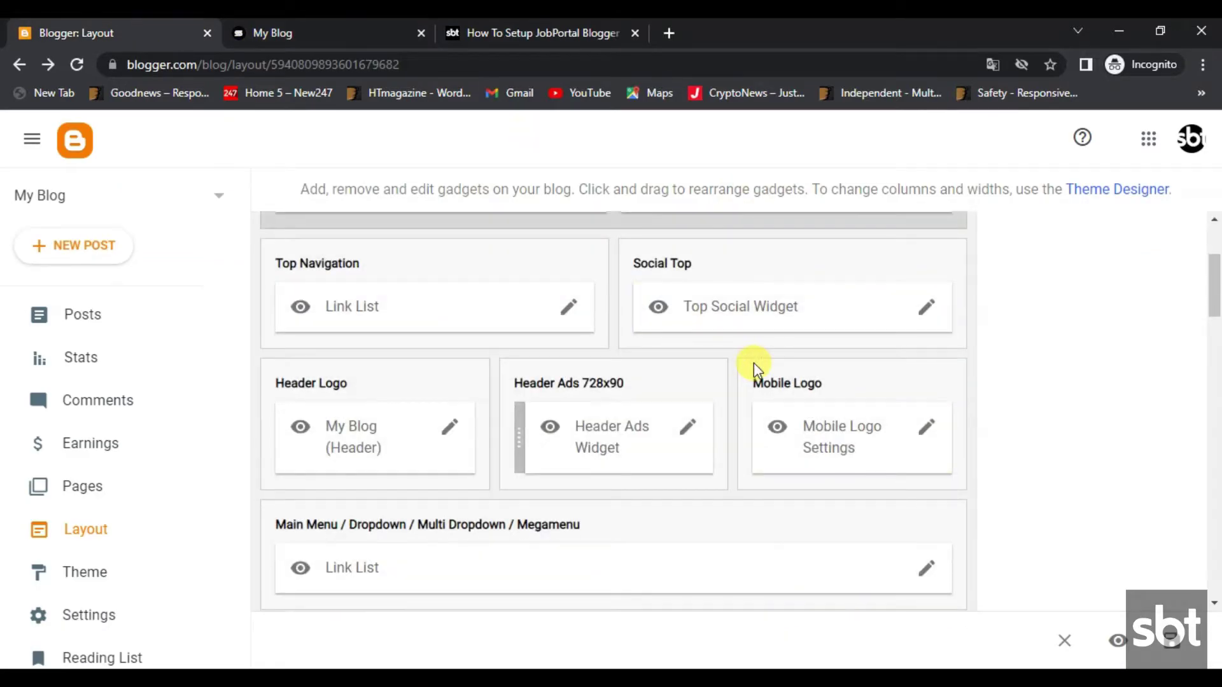
left_click(926, 438)
scroll(680, 400, "down", 4)
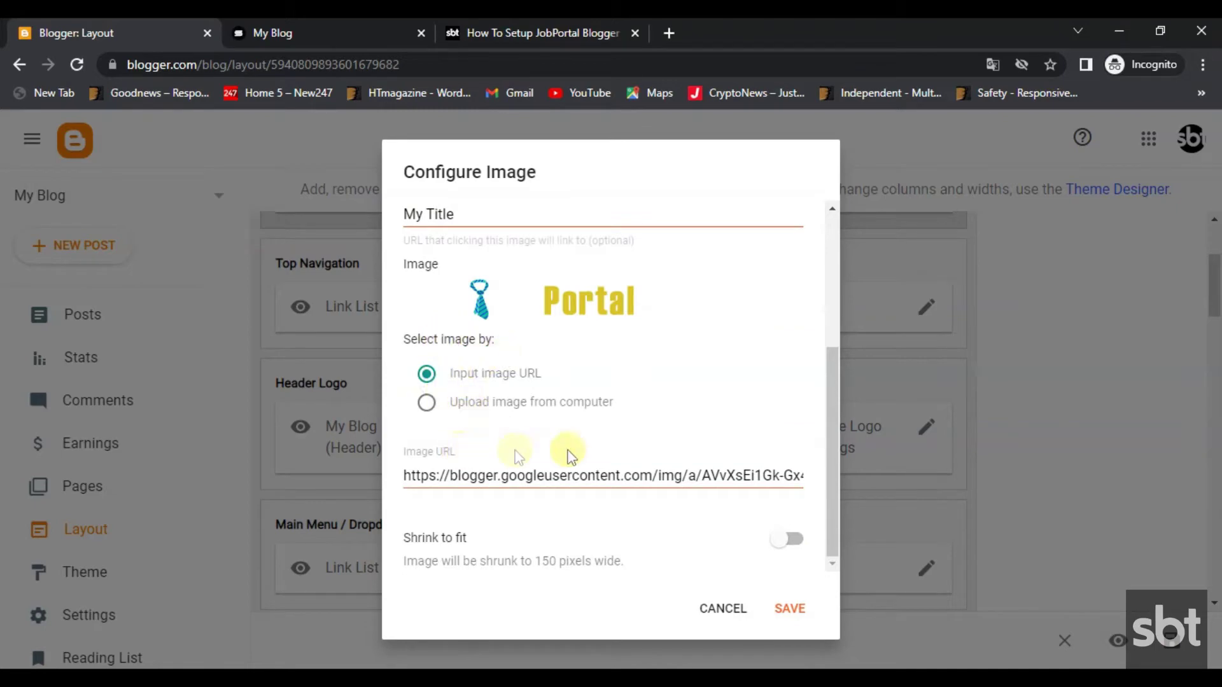
scroll(559, 469, "up", 4)
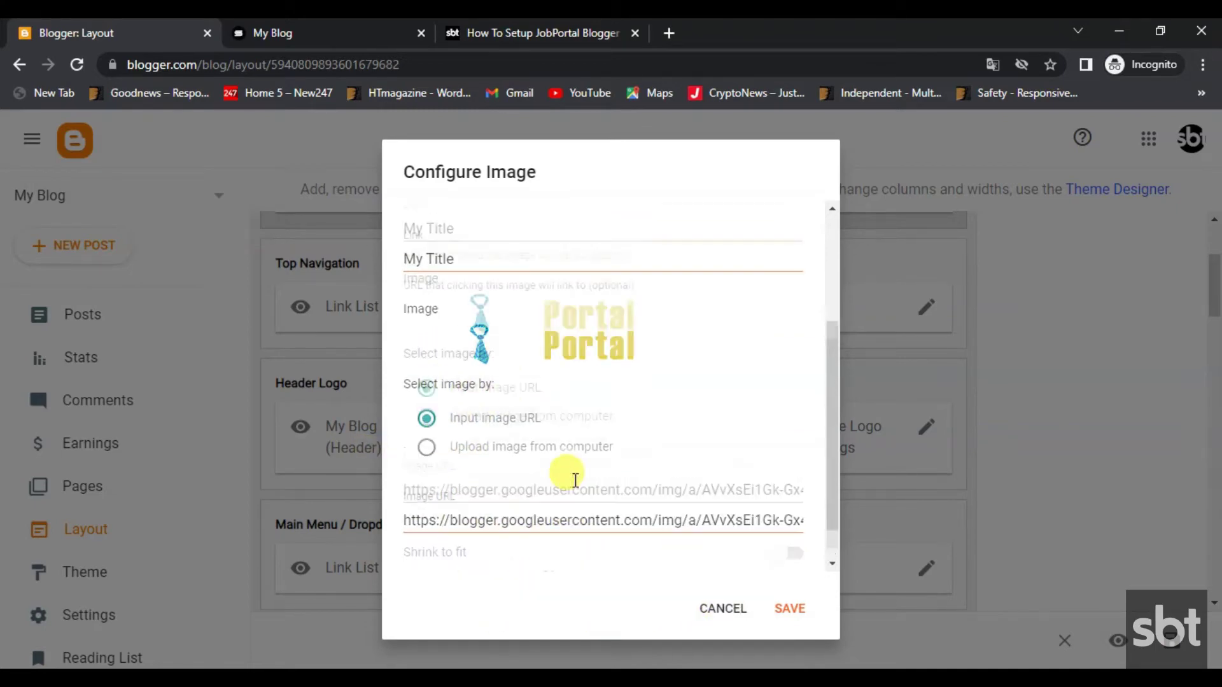
left_click(792, 609)
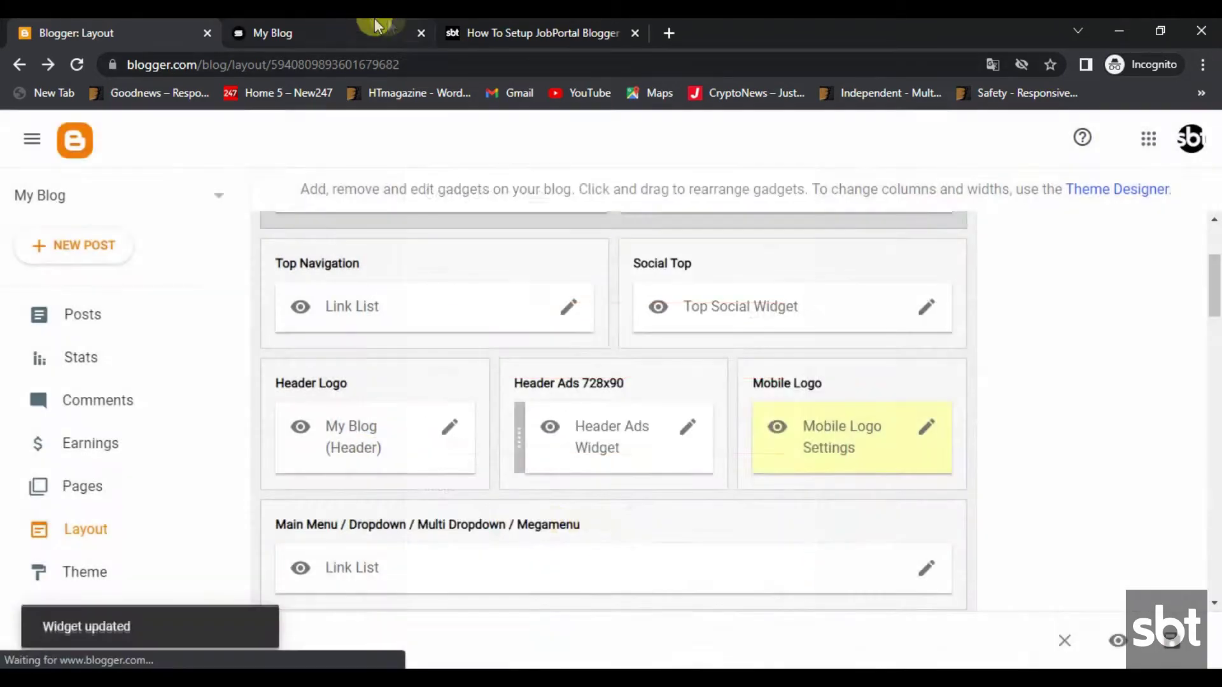
- Read the guide's Main Menu/DropDown/Multi DropDown/Mega Menu section, including the home link, sub link and mega menu shortcode examples
left_click(372, 29)
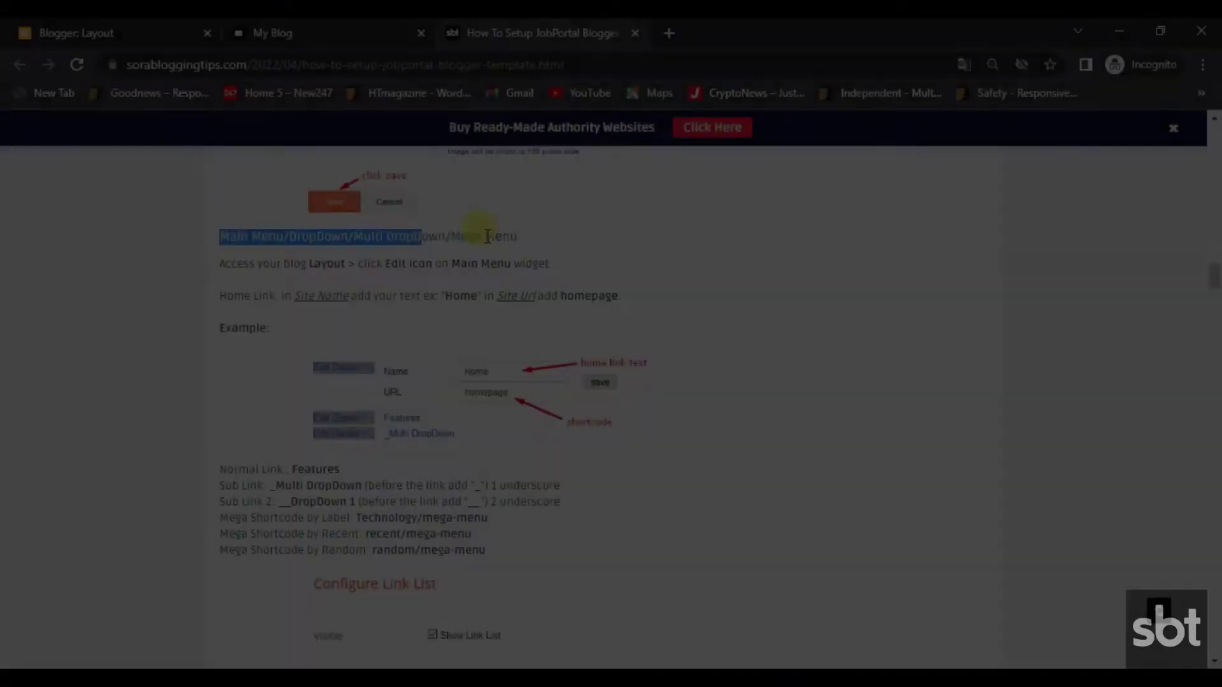
left_click_drag(487, 236, 517, 237)
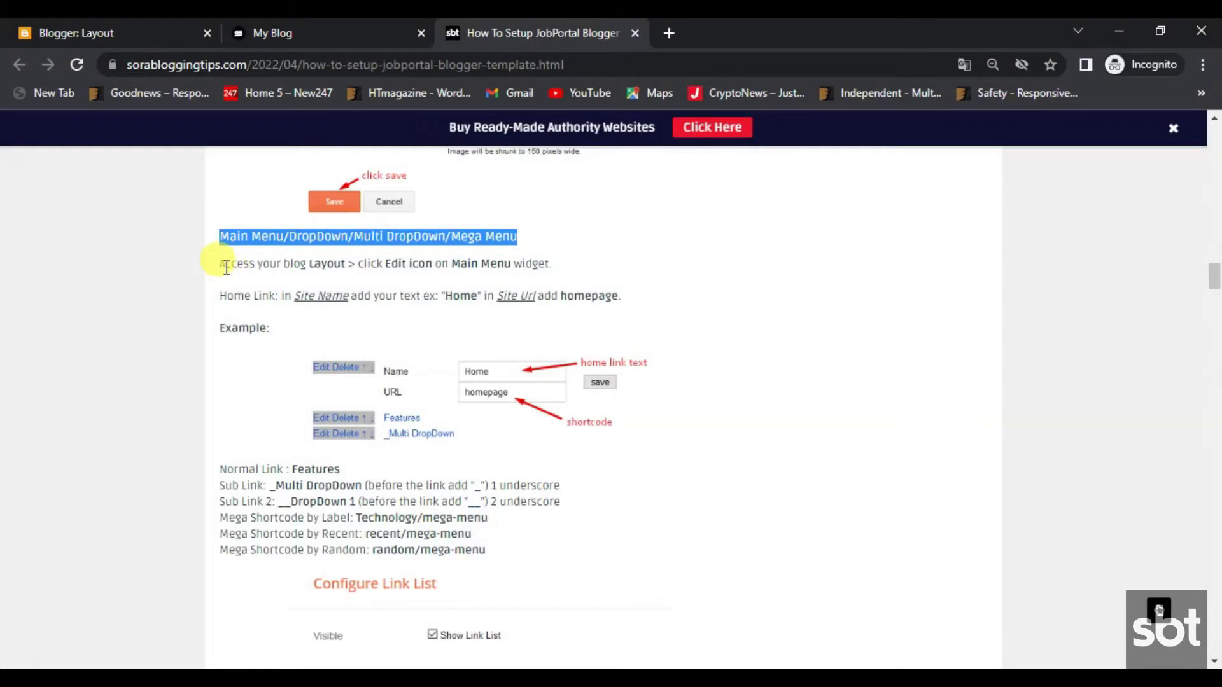
left_click_drag(222, 264, 540, 265)
left_click_drag(222, 294, 674, 303)
scroll(422, 350, "down", 4)
scroll(418, 349, "down", 5)
scroll(344, 483, "up", 4)
scroll(344, 483, "up", 4)
- Examine the Features dropdown and the Mega Menu in the live blog's main menu
left_click(317, 35)
mouse_move(226, 288)
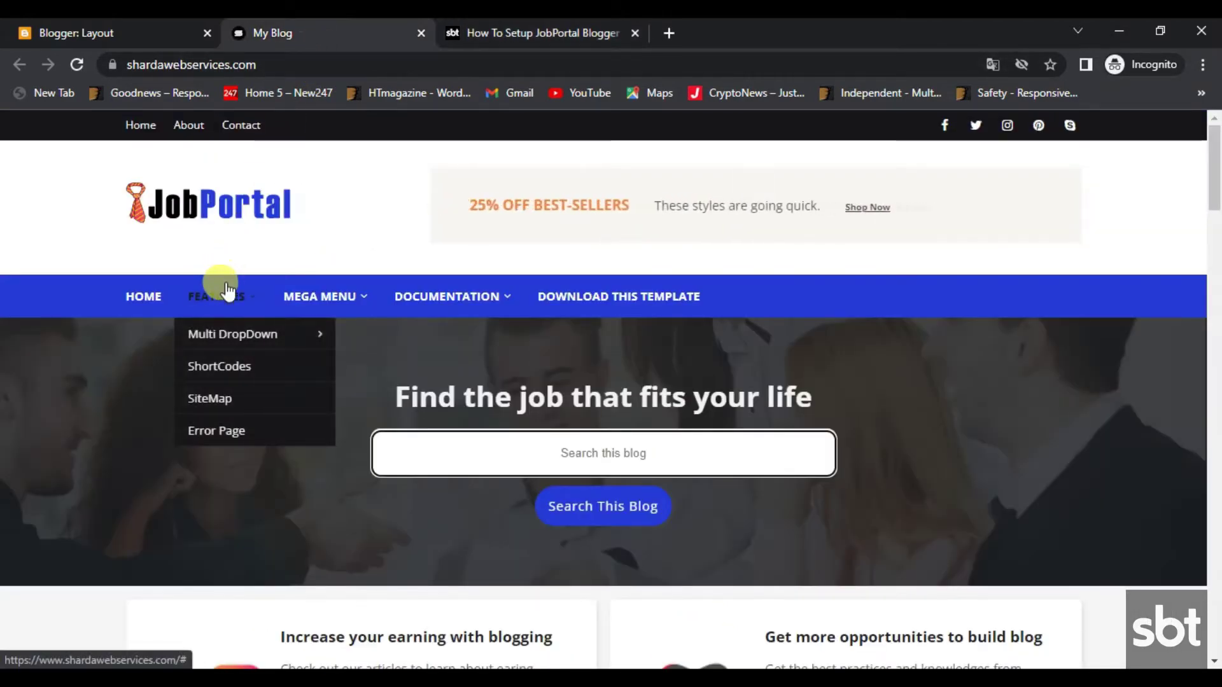
mouse_move(342, 296)
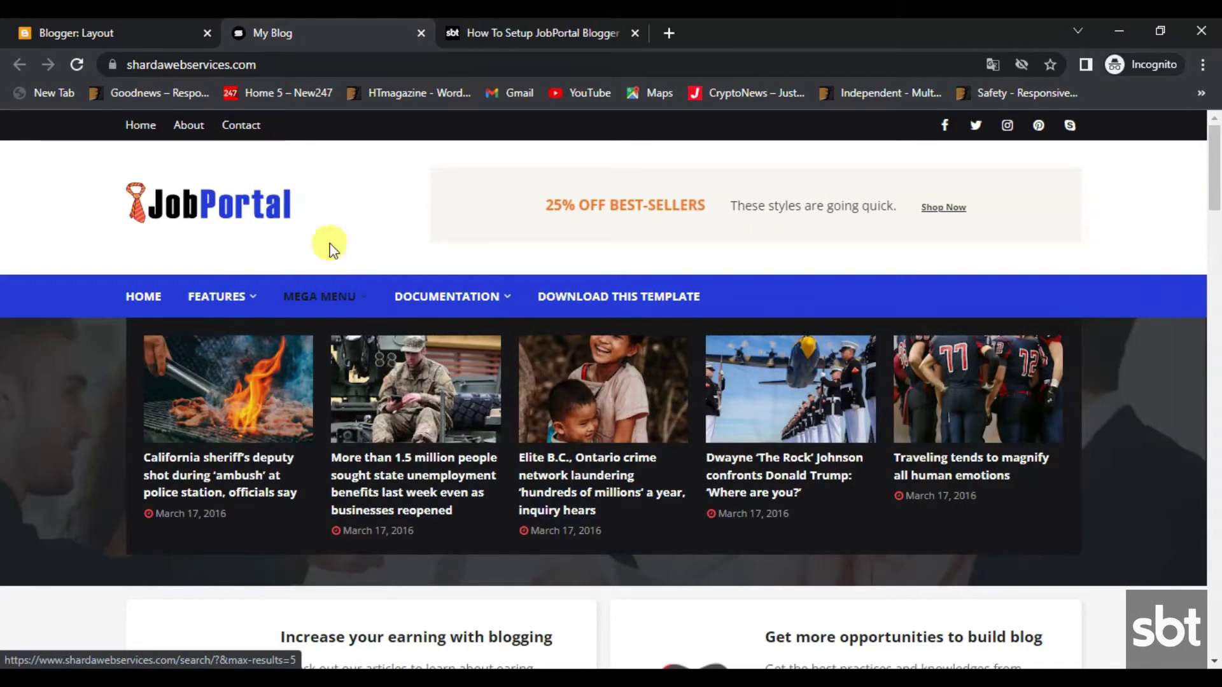
- Open the Main Menu link list configuration in the Blogger layout
left_click(137, 26)
scroll(615, 316, "down", 3)
scroll(804, 470, "up", 1)
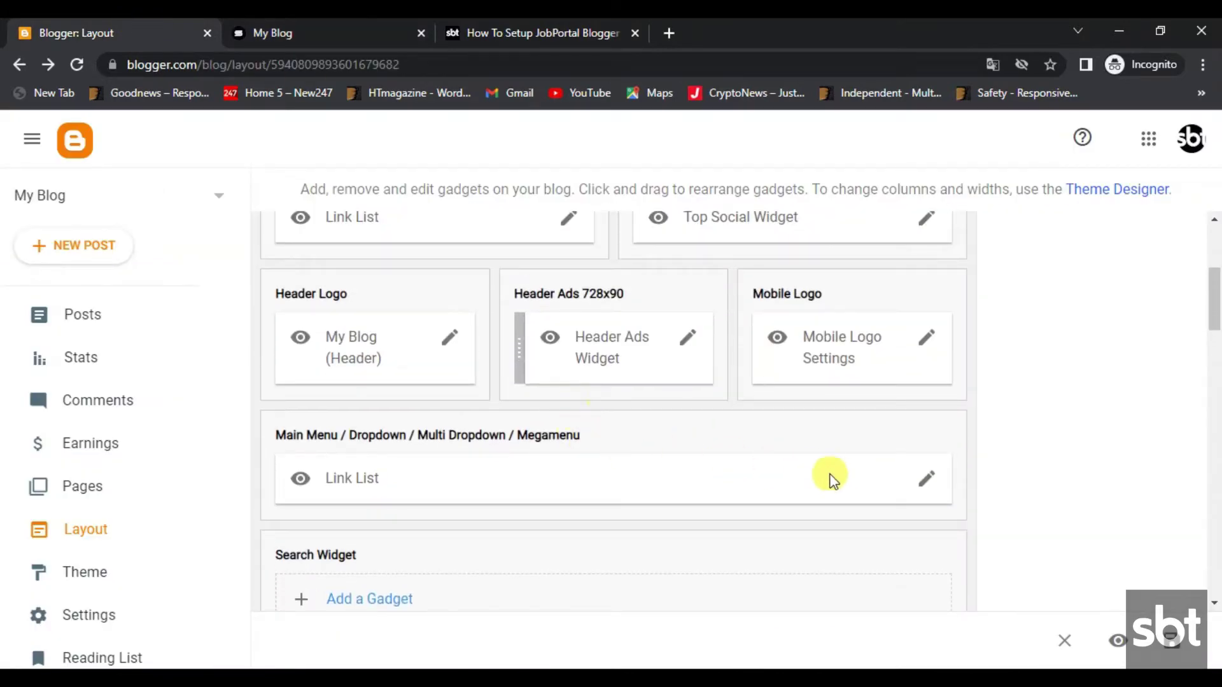
left_click(918, 485)
- In the main menu's link list, open the Mega Menu item for editing and check its site URL shortcode
scroll(730, 468, "down", 5)
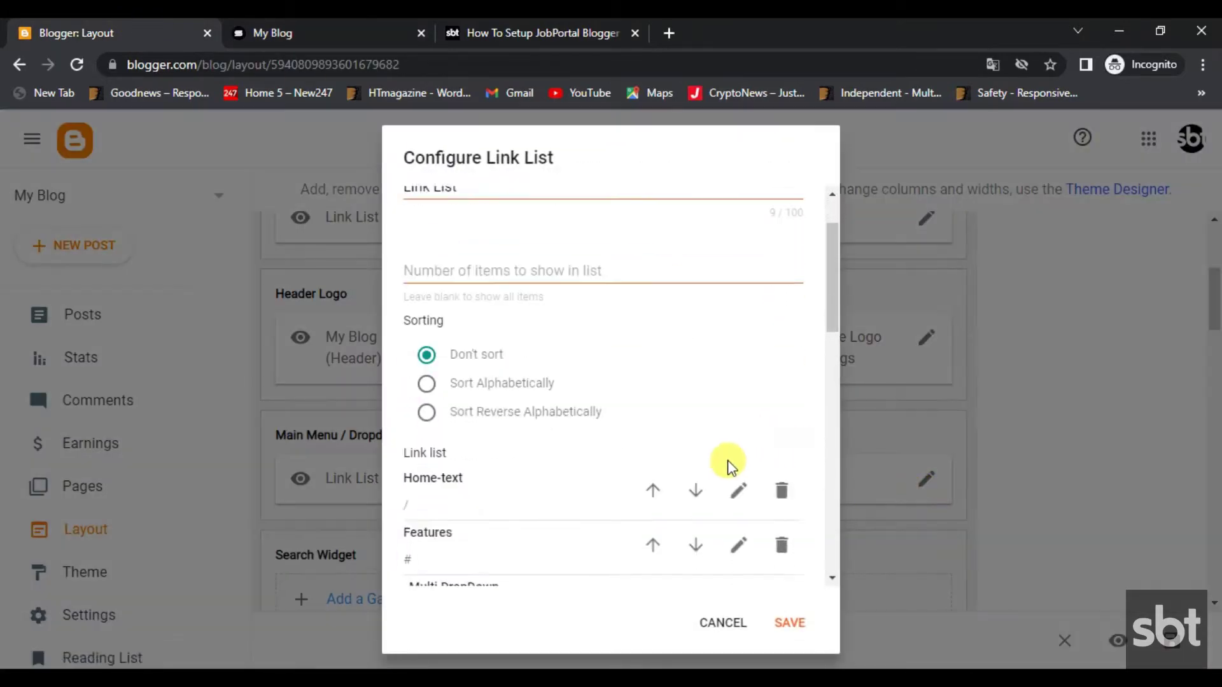
scroll(730, 470, "down", 10)
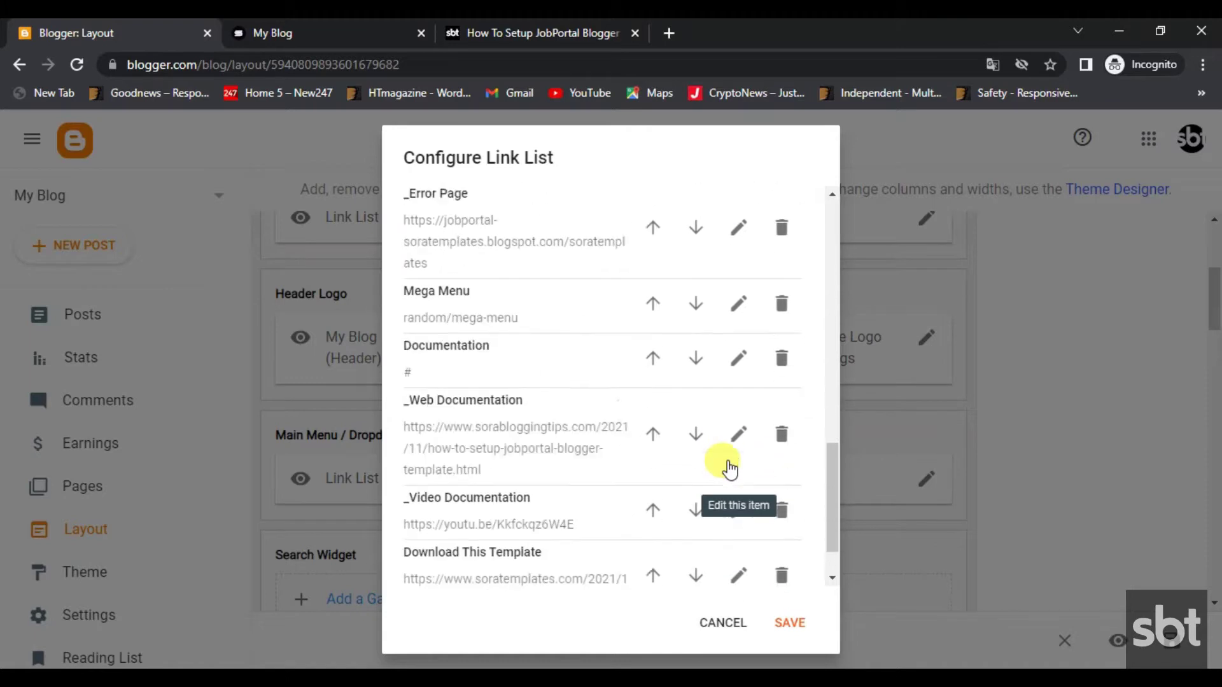
scroll(723, 464, "up", 3)
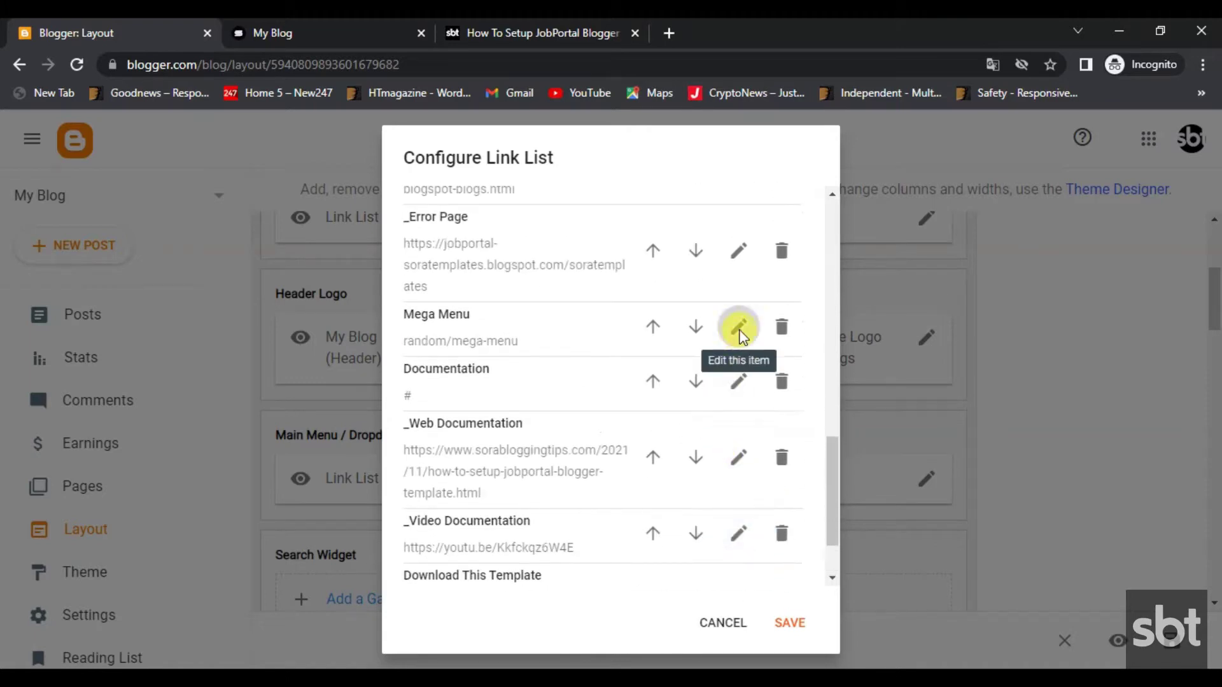
left_click(737, 327)
left_click_drag(548, 439, 401, 438)
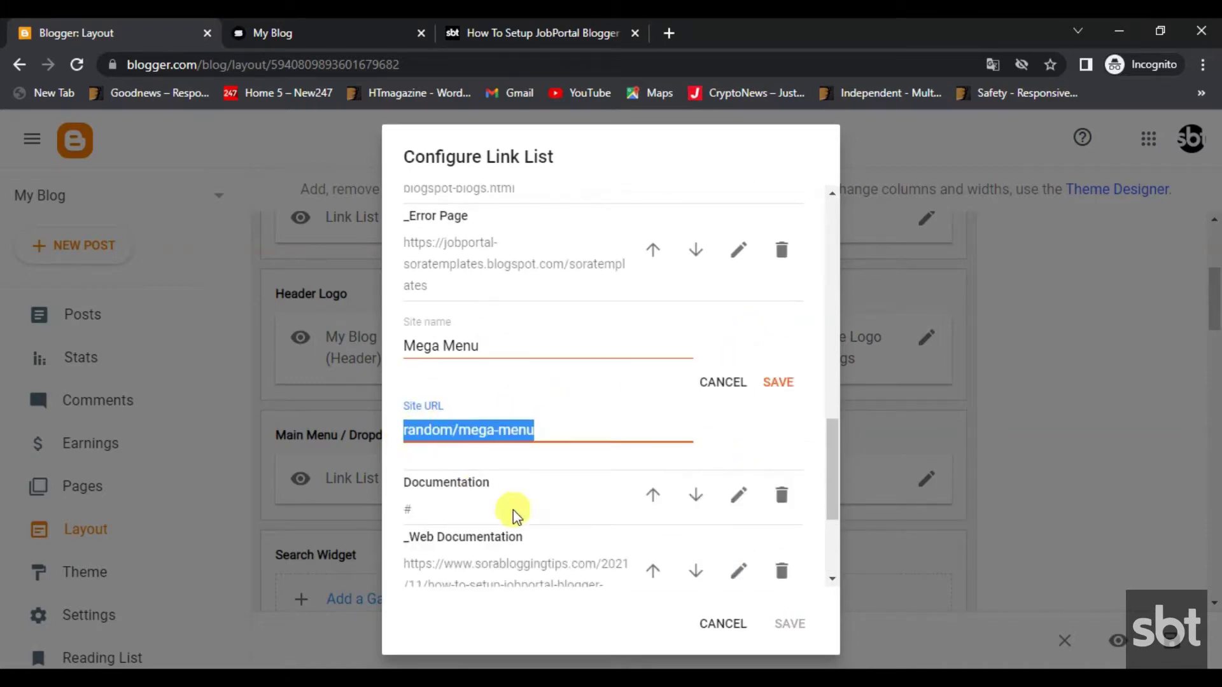
- Review the __DropDown 1 item, save it and the Mega Menu item, and save the main menu's link list
scroll(521, 266, "up", 8)
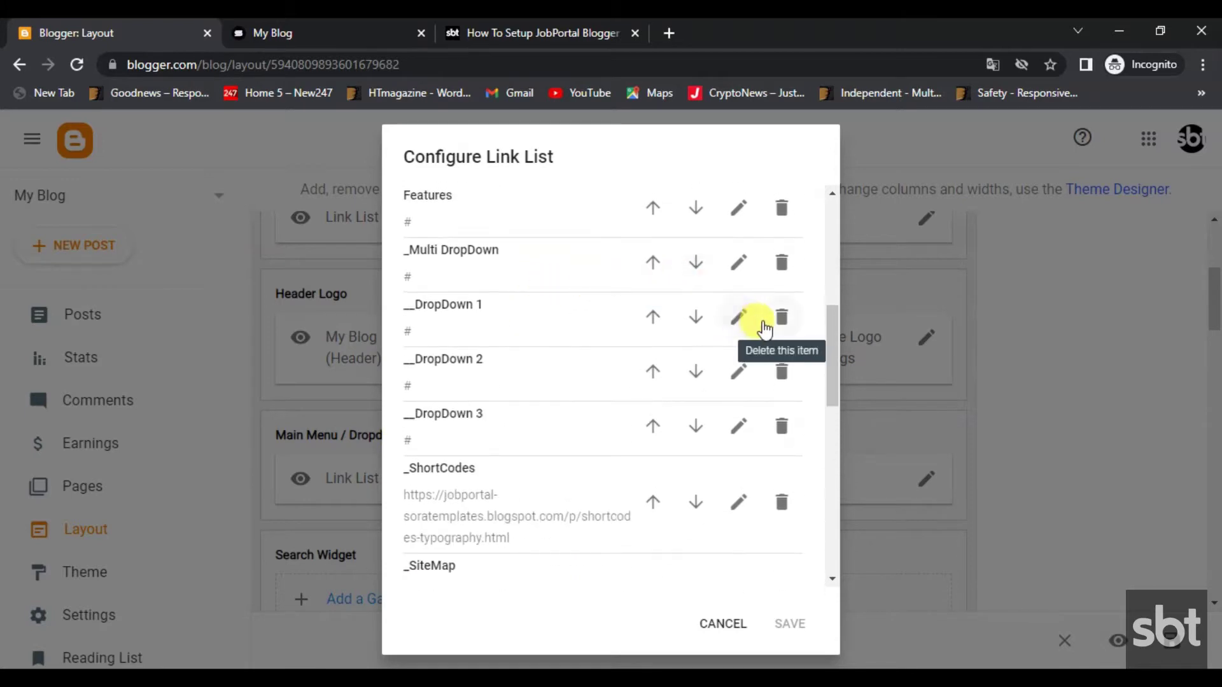
left_click(740, 320)
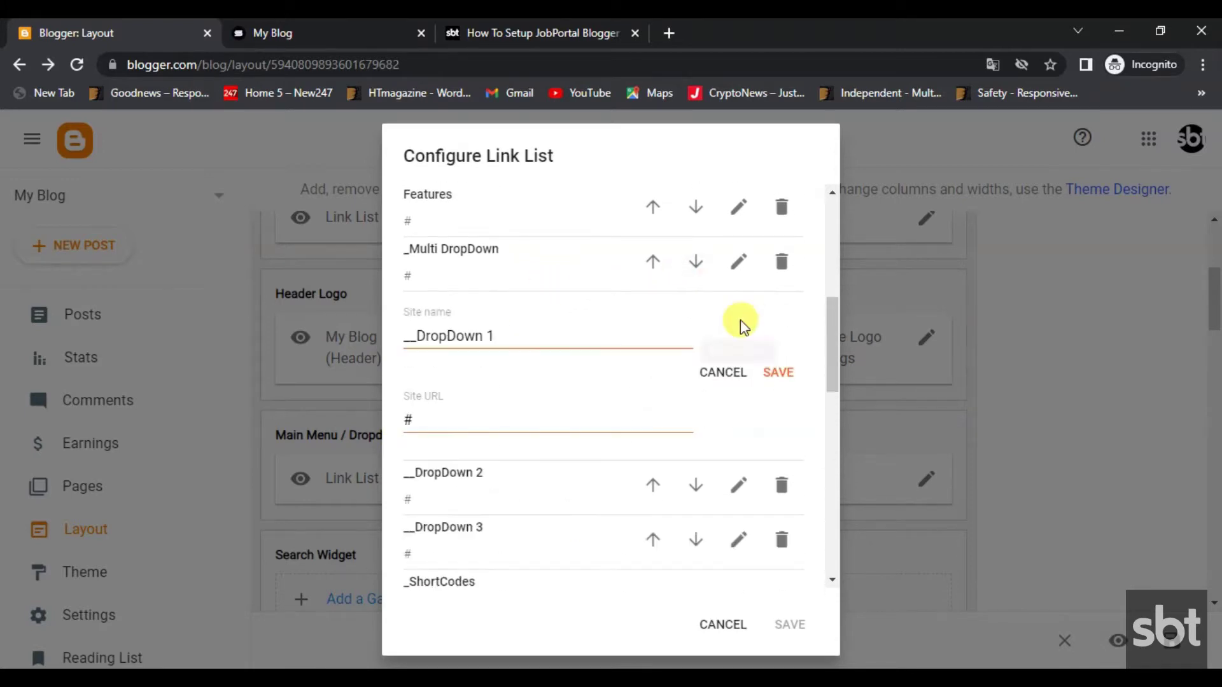
left_click(763, 375)
scroll(754, 455, "down", 6)
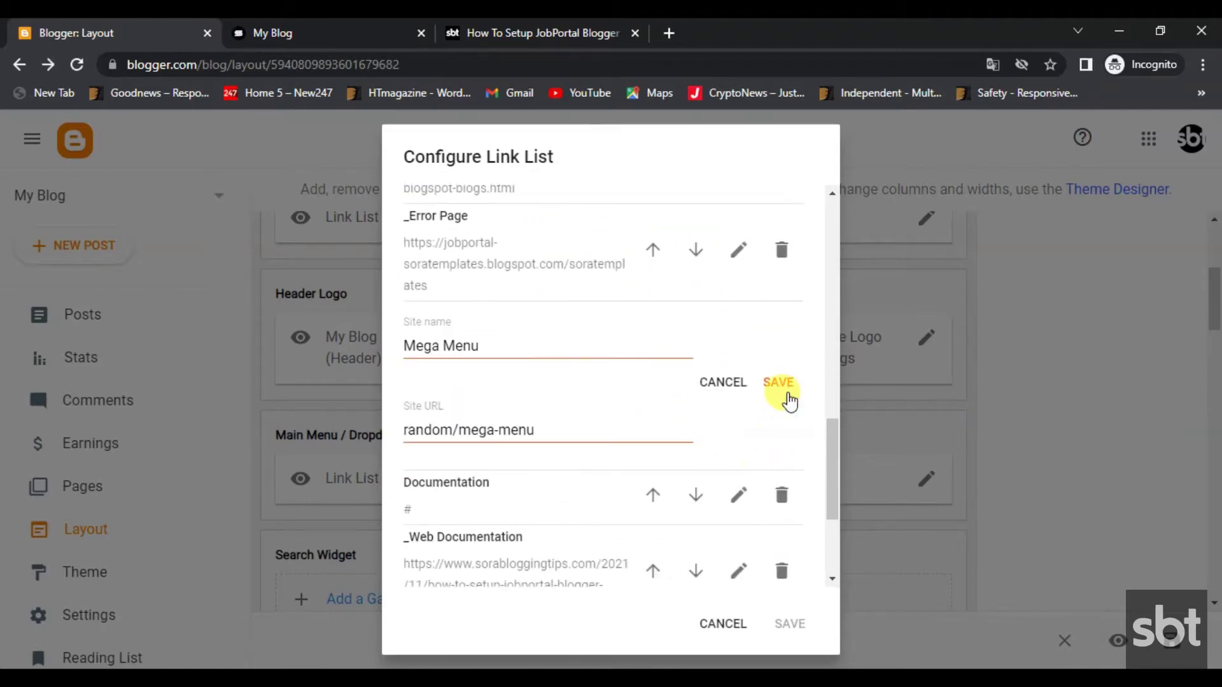
left_click(788, 395)
left_click(787, 627)
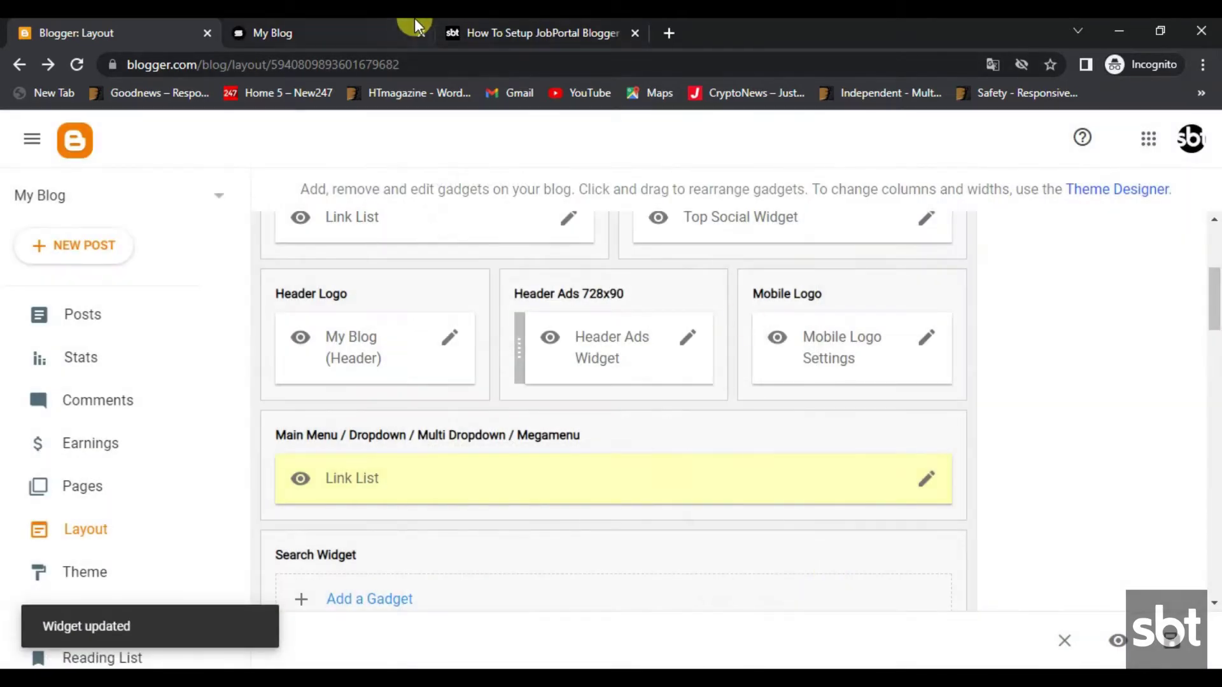
- Switch to the setup guide and read the Service List 1 & 2 section, including the image size note and the Configure Image example
left_click(415, 23)
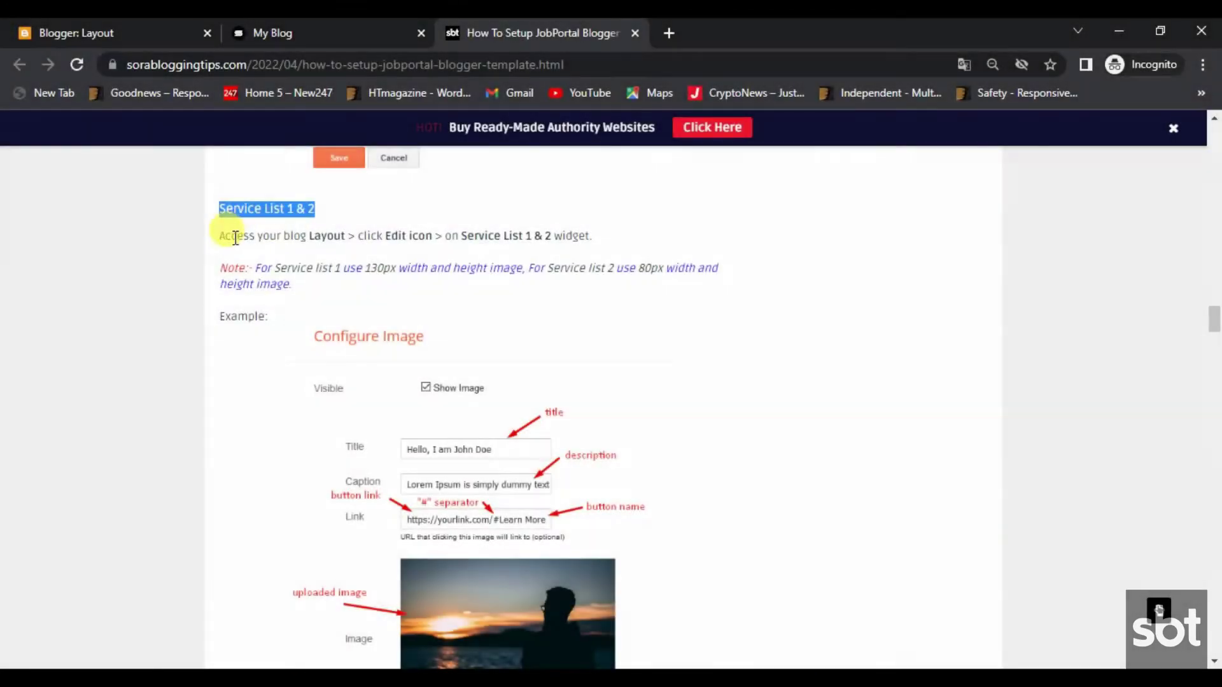
left_click_drag(222, 241, 608, 240)
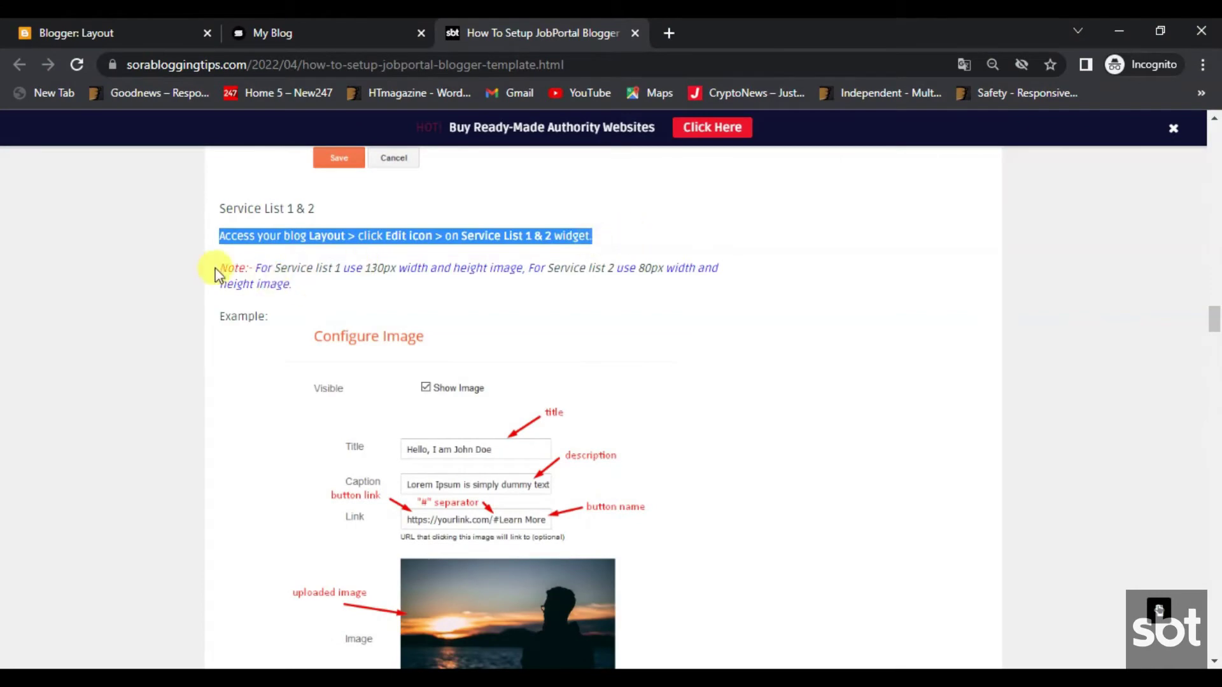
left_click(222, 265)
left_click_drag(310, 278, 310, 285)
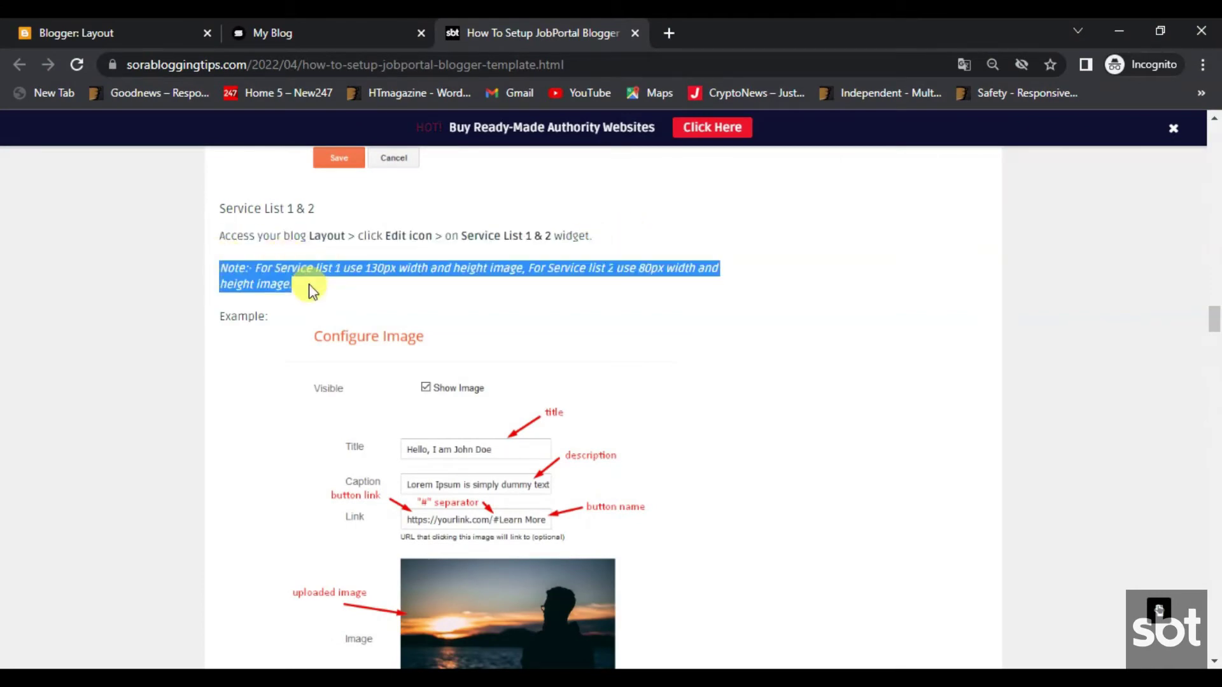
scroll(486, 296, "down", 6)
scroll(487, 296, "up", 4)
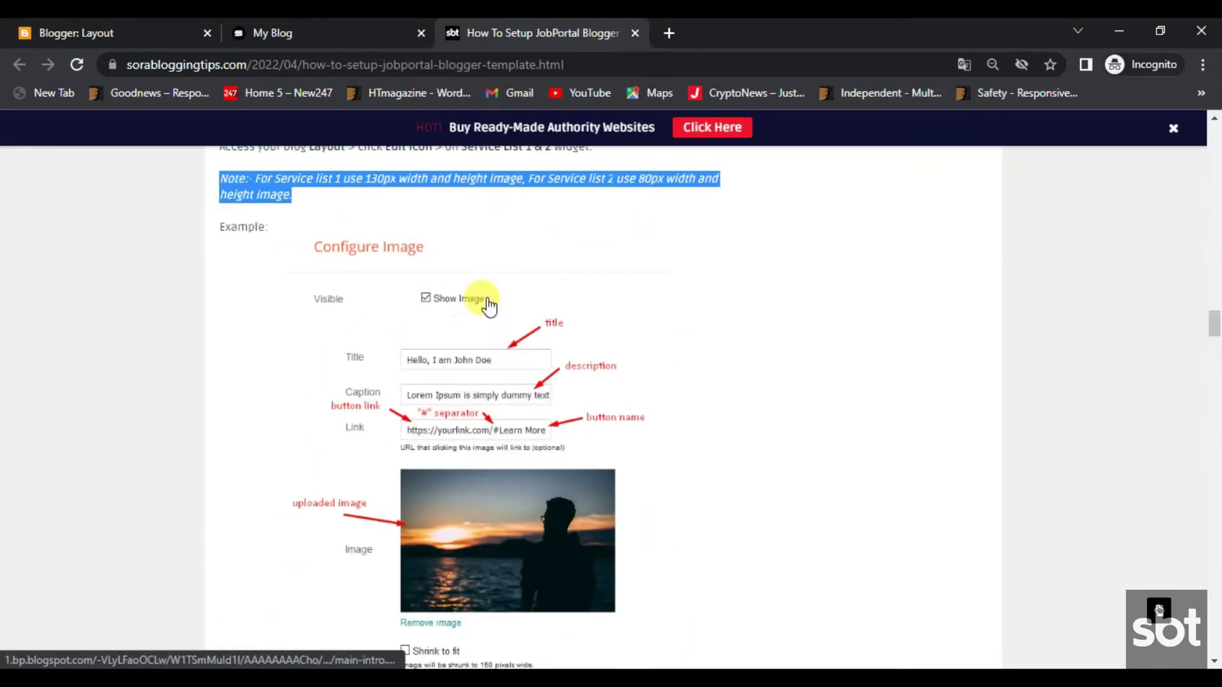
scroll(489, 307, "up", 2)
- View the live blog's service cards, then review and save the "Increase your earning with blogging" widget under Service List 1 in the Blogger layout
left_click(273, 33)
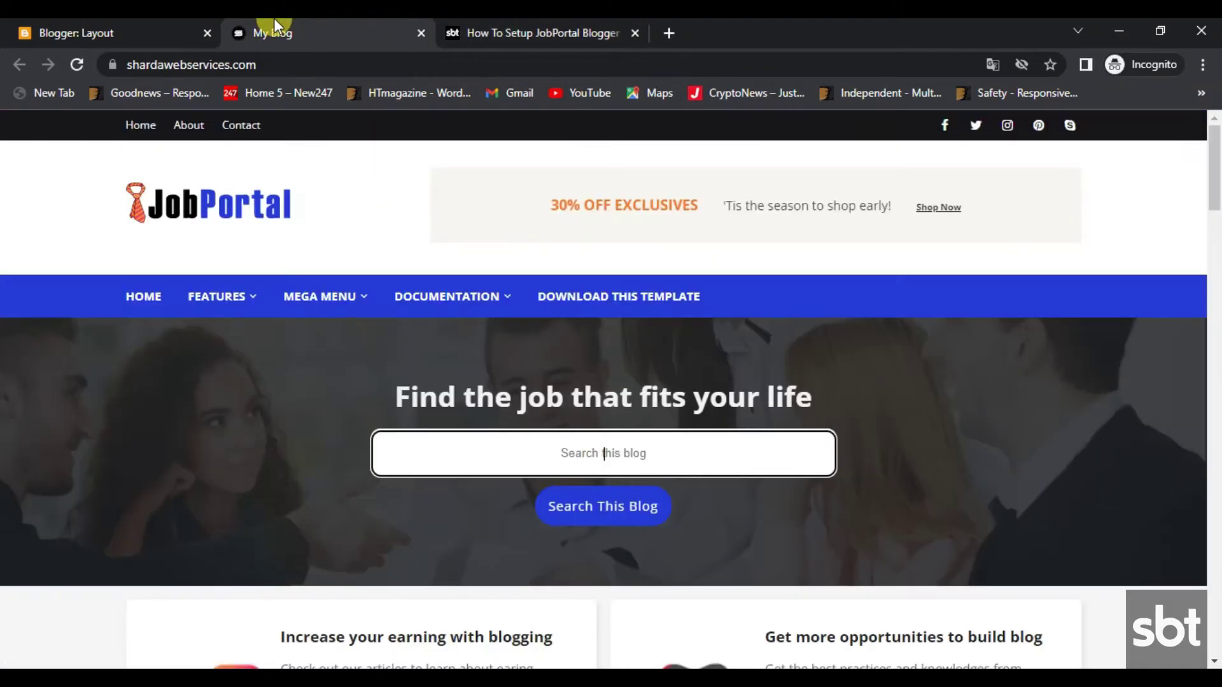
scroll(834, 318, "down", 3)
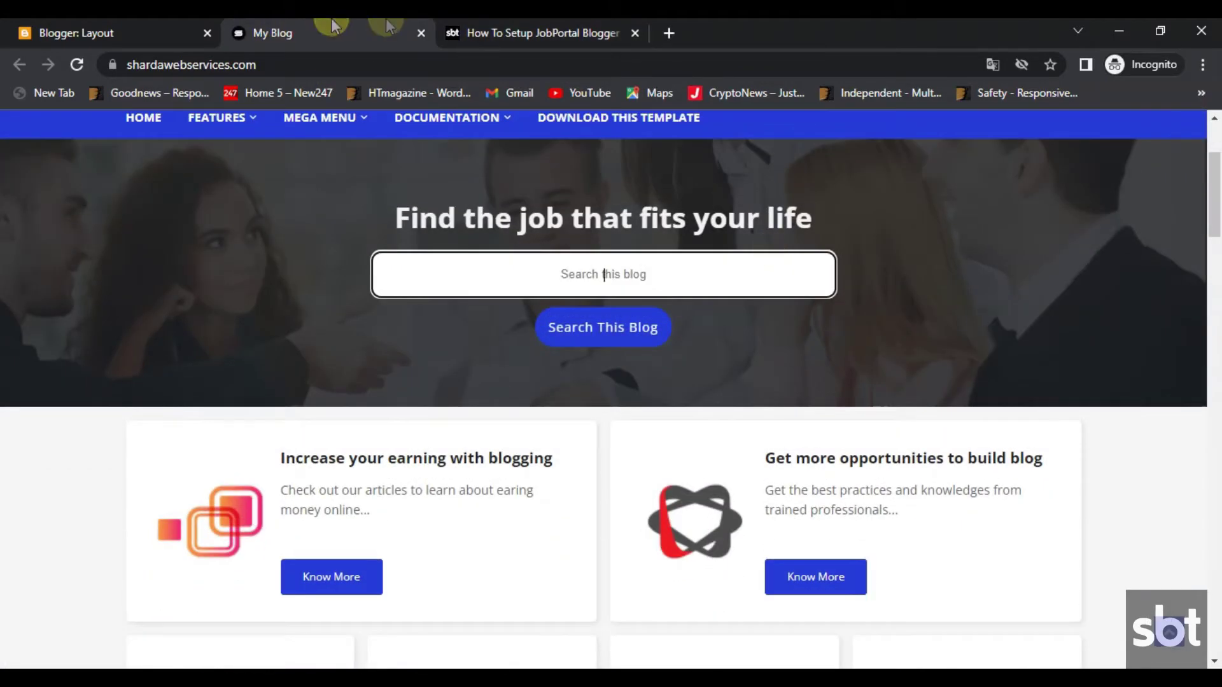
left_click(157, 25)
scroll(831, 398, "down", 5)
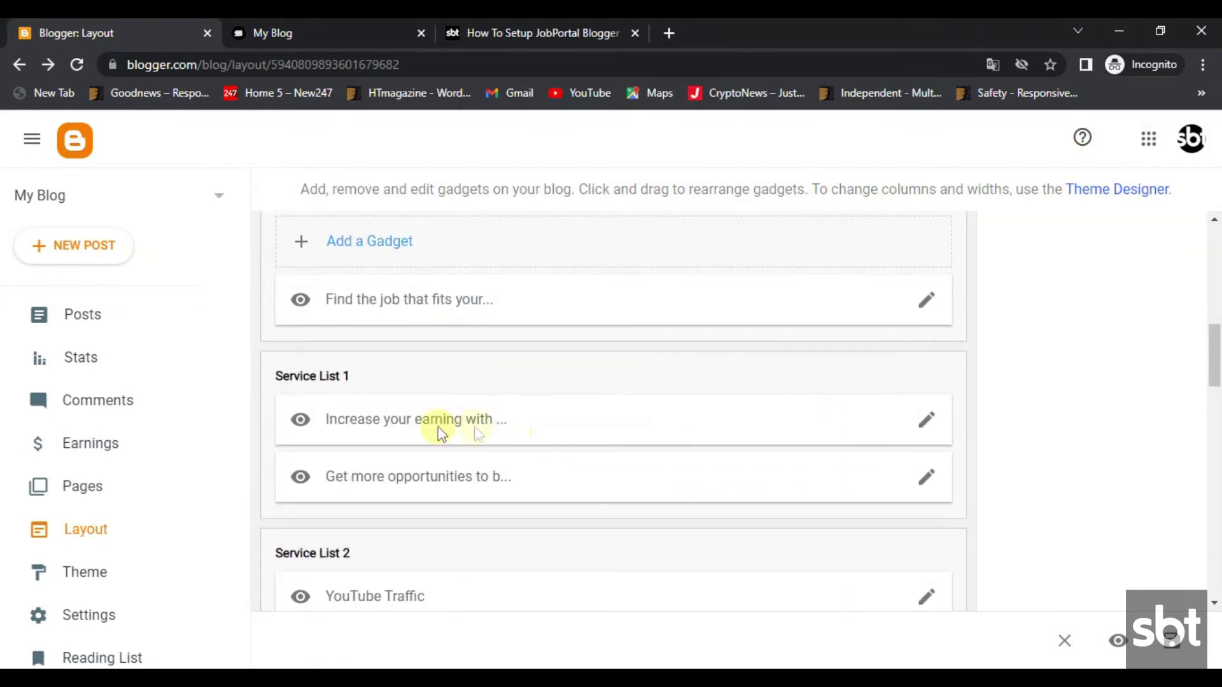
left_click(927, 421)
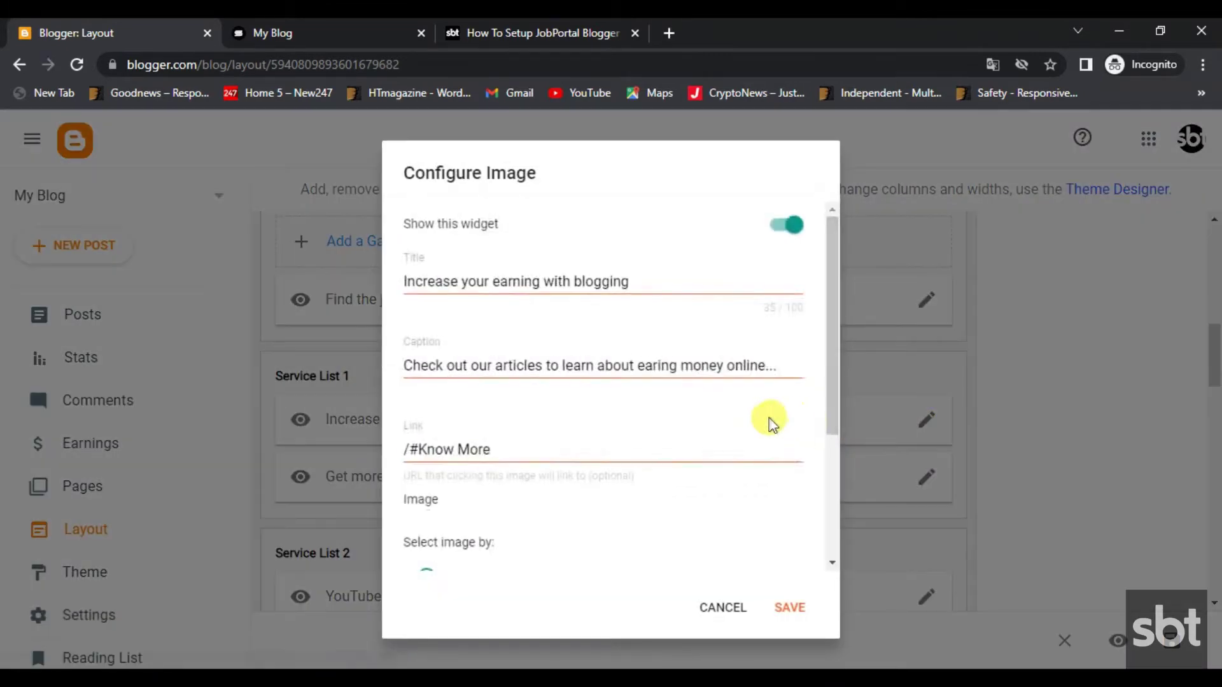
scroll(769, 418, "down", 4)
scroll(769, 417, "down", 2)
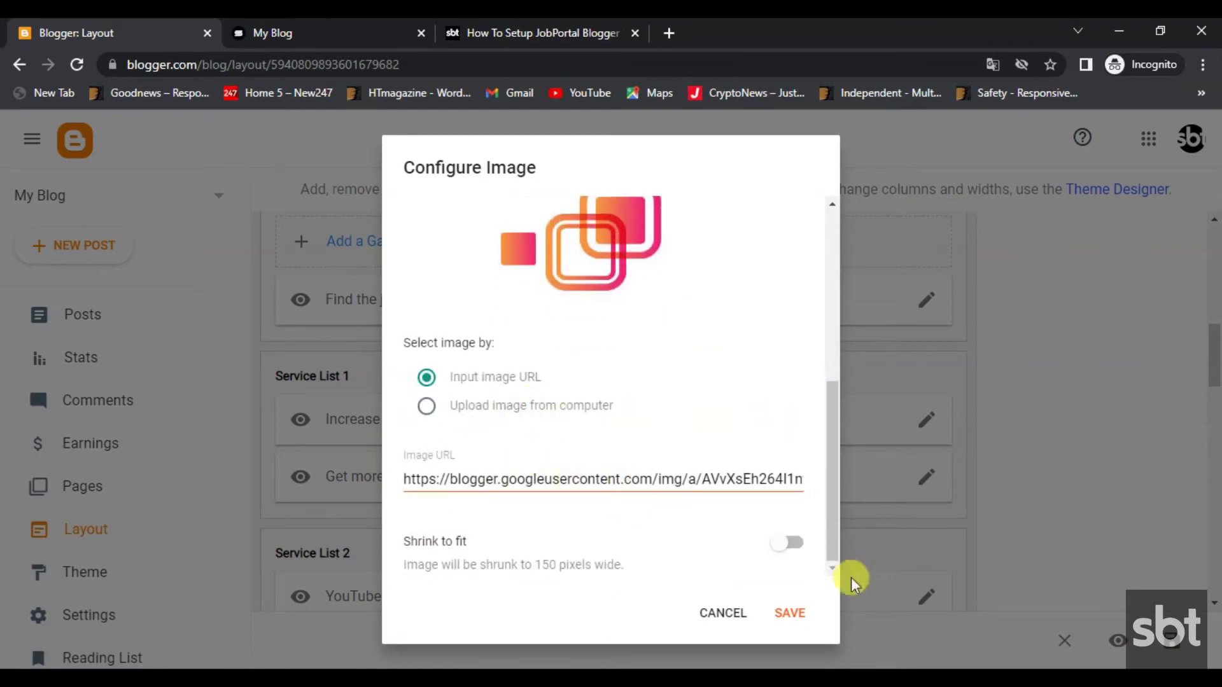
left_click(794, 614)
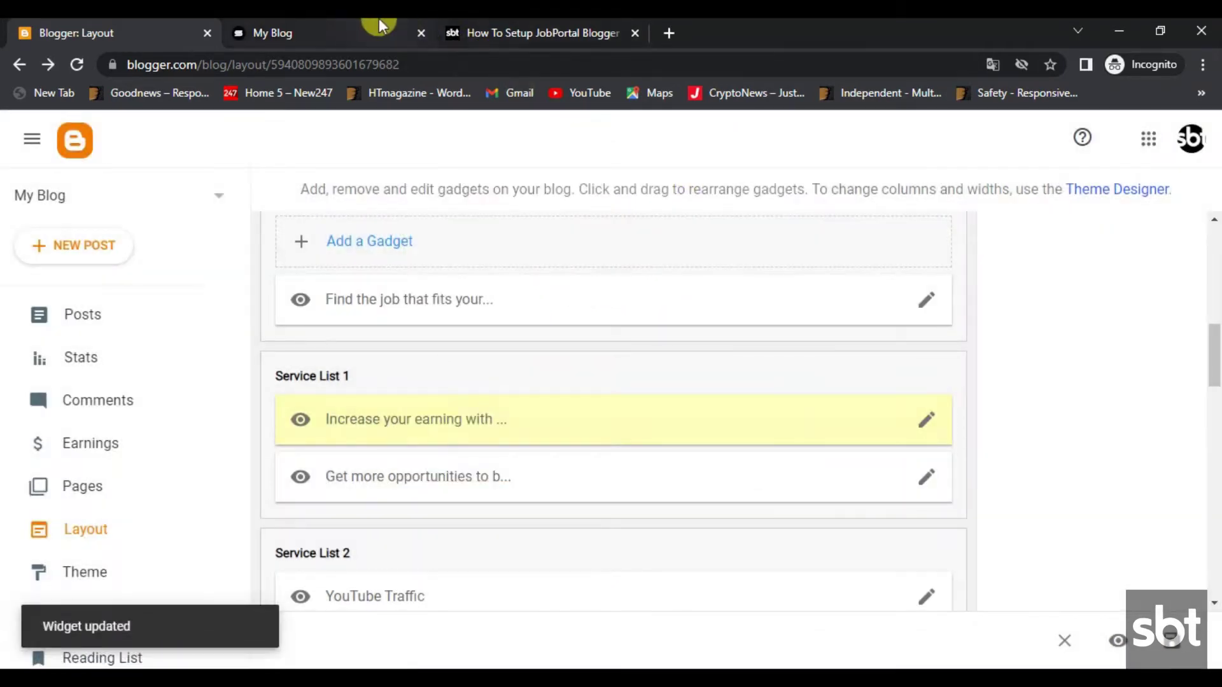
- Recheck the service cards on the live blog, then review and save the "Get more opportunities to build blog" widget in Service List 1
left_click(376, 23)
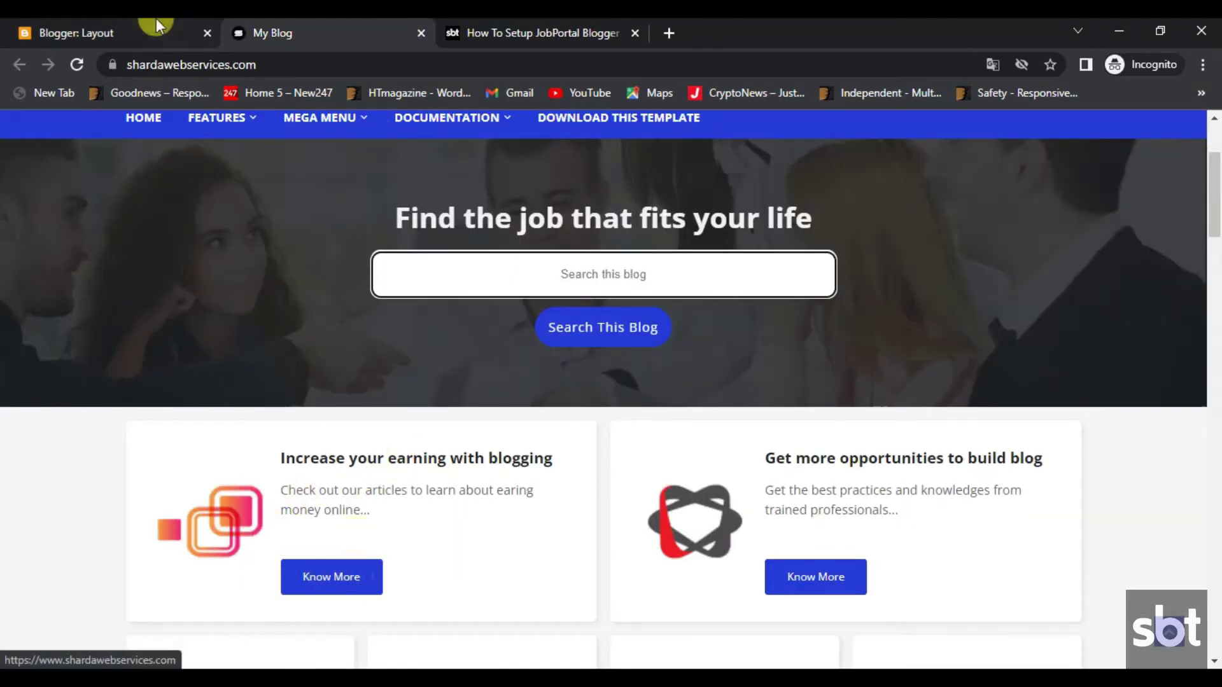
left_click(142, 36)
left_click(927, 477)
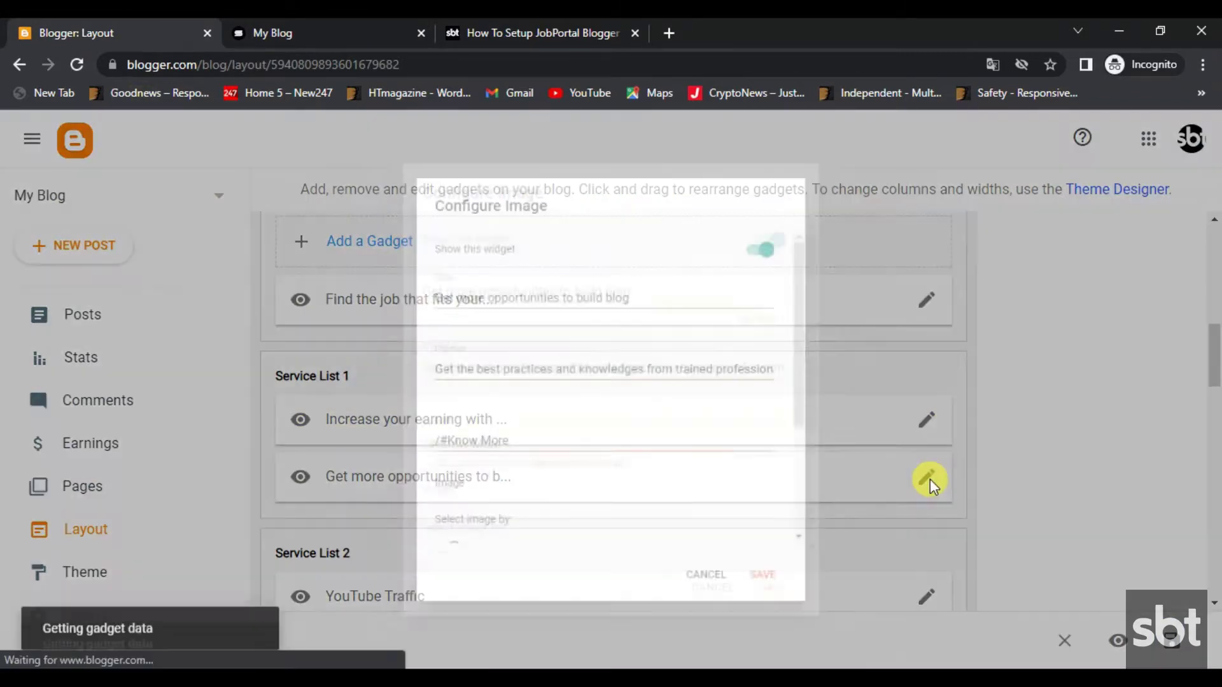
scroll(656, 484, "down", 3)
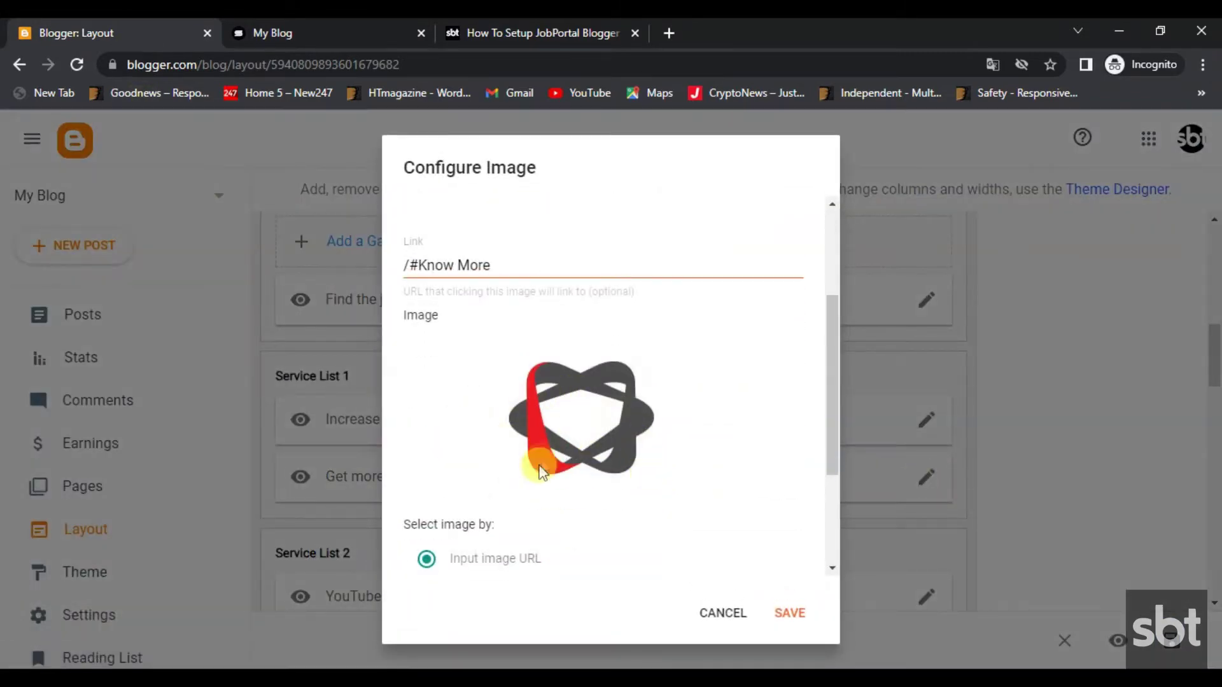
left_click(789, 613)
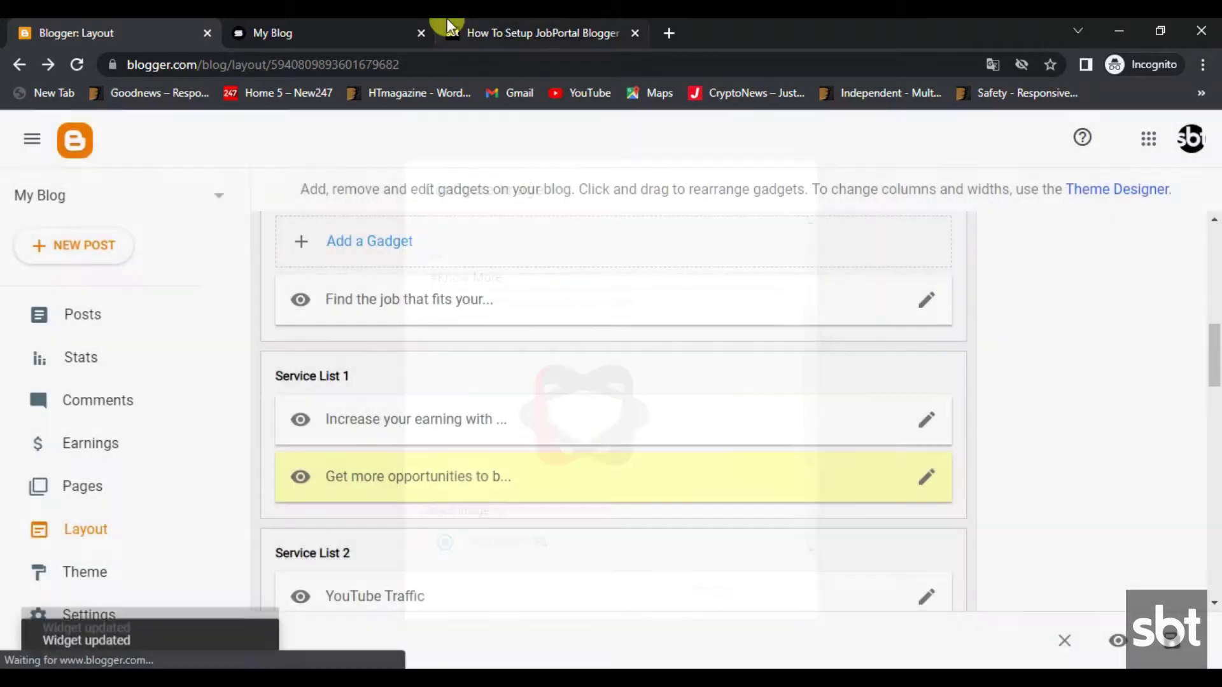
- Read the guide's Hot Posts section, including the gadget instructions, the label, recent or random shortcode and the Technology/hot-posts example
left_click(437, 19)
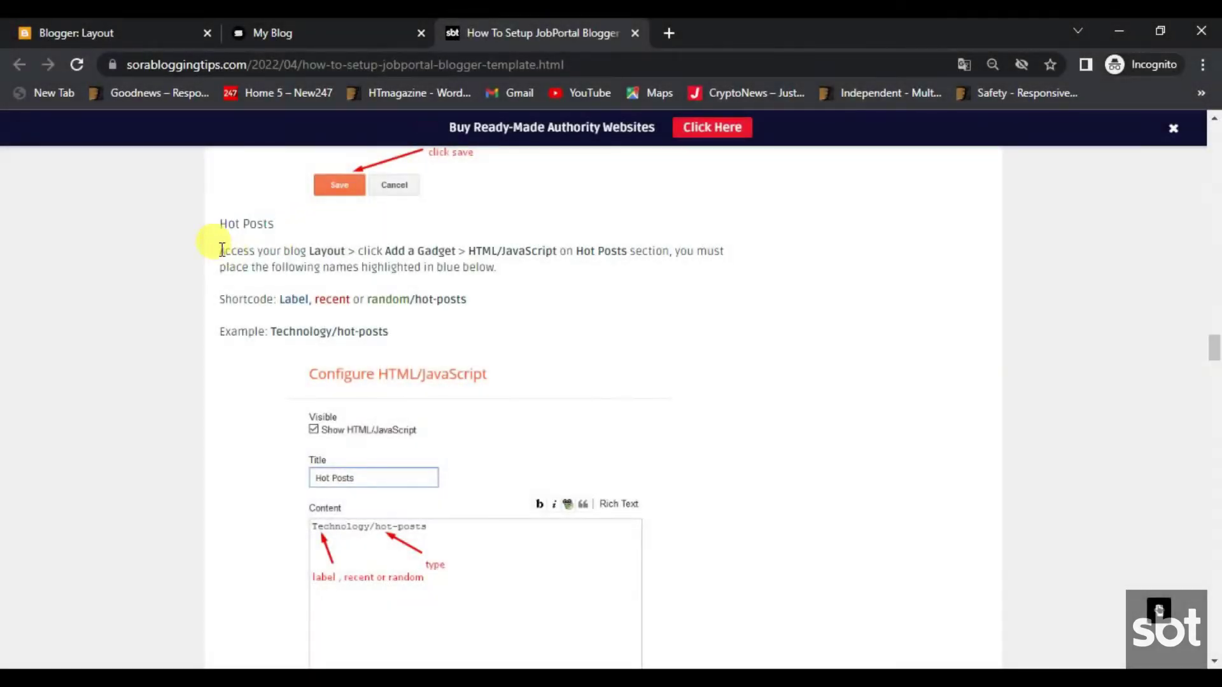
left_click_drag(222, 249, 508, 268)
left_click_drag(221, 300, 512, 301)
left_click_drag(222, 331, 444, 340)
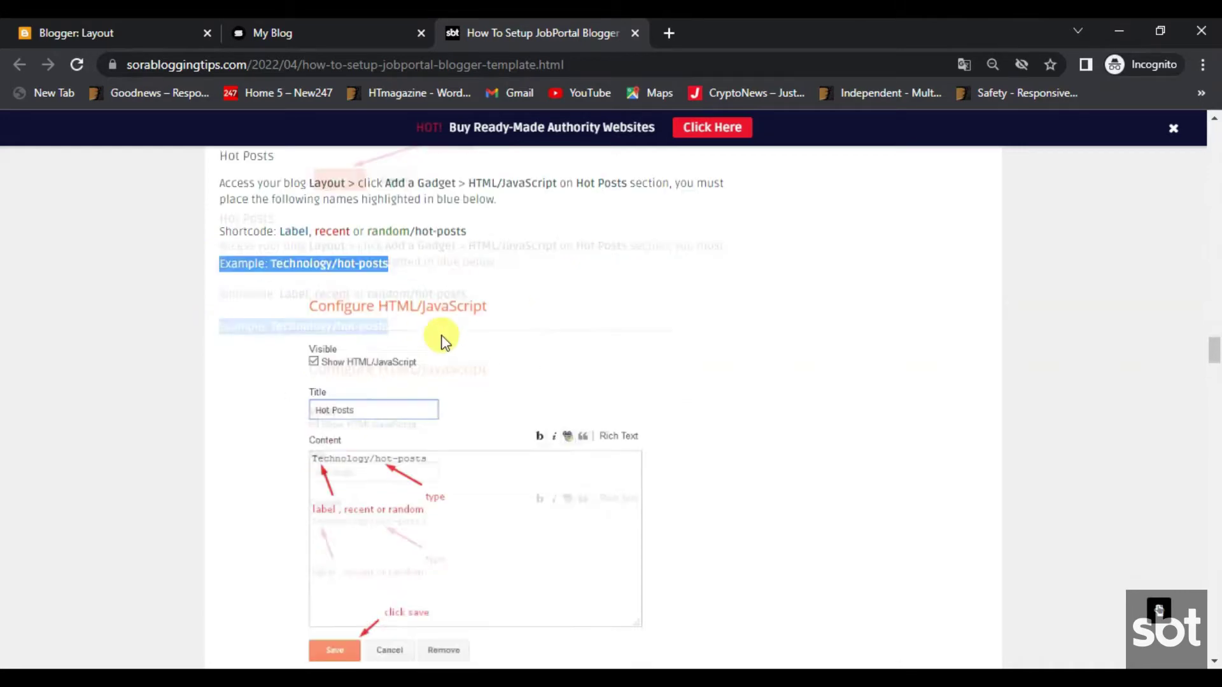
scroll(444, 341, "down", 4)
scroll(444, 342, "up", 3)
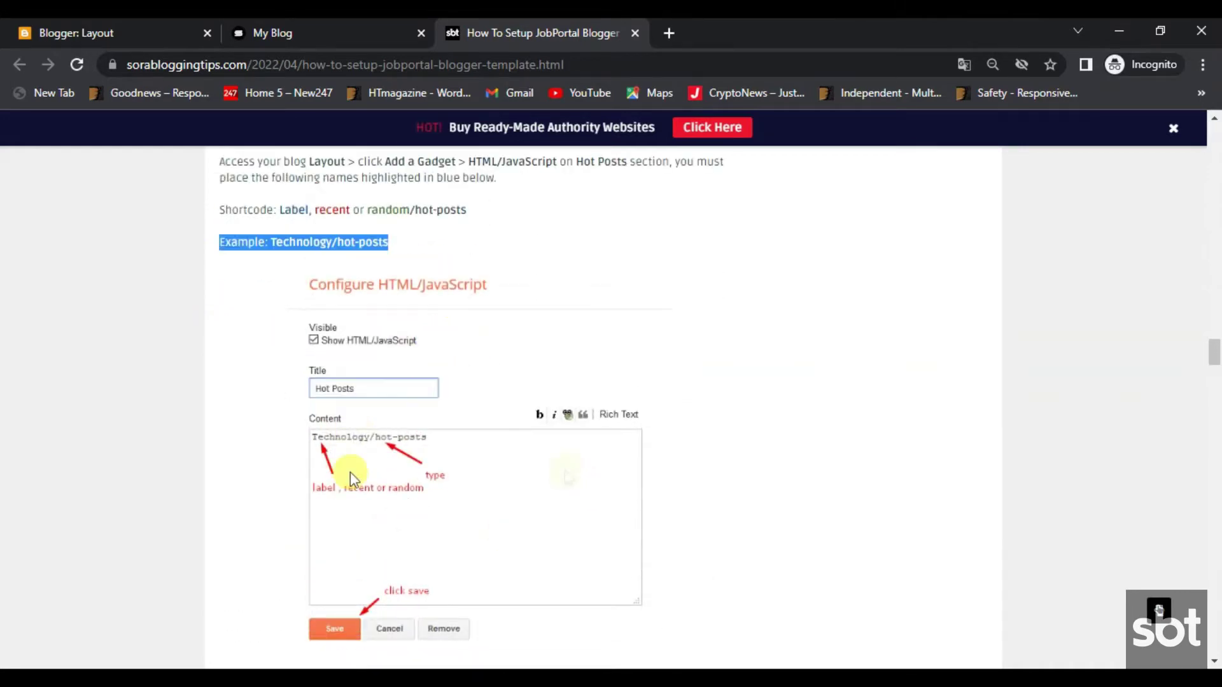
scroll(490, 532, "down", 4)
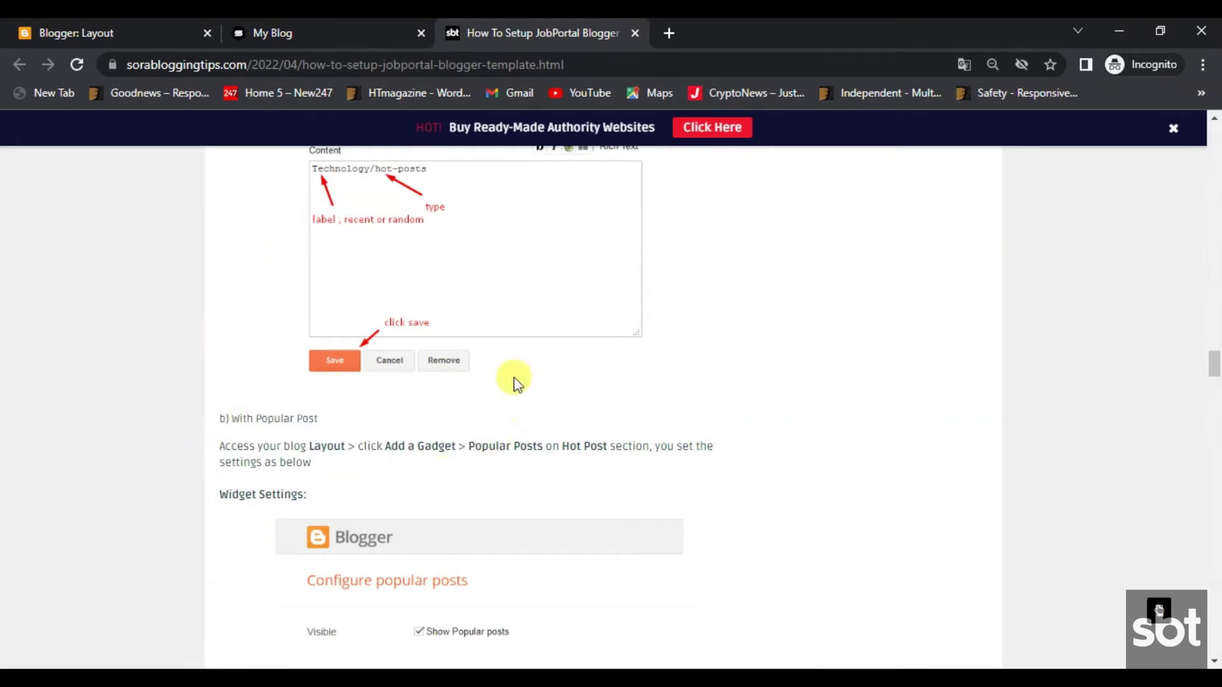
- Compare the live blog's four smaller service cards with the Service List 2 widgets, and locate the Hot Posts section in the Blogger layout
left_click(374, 25)
scroll(646, 318, "down", 7)
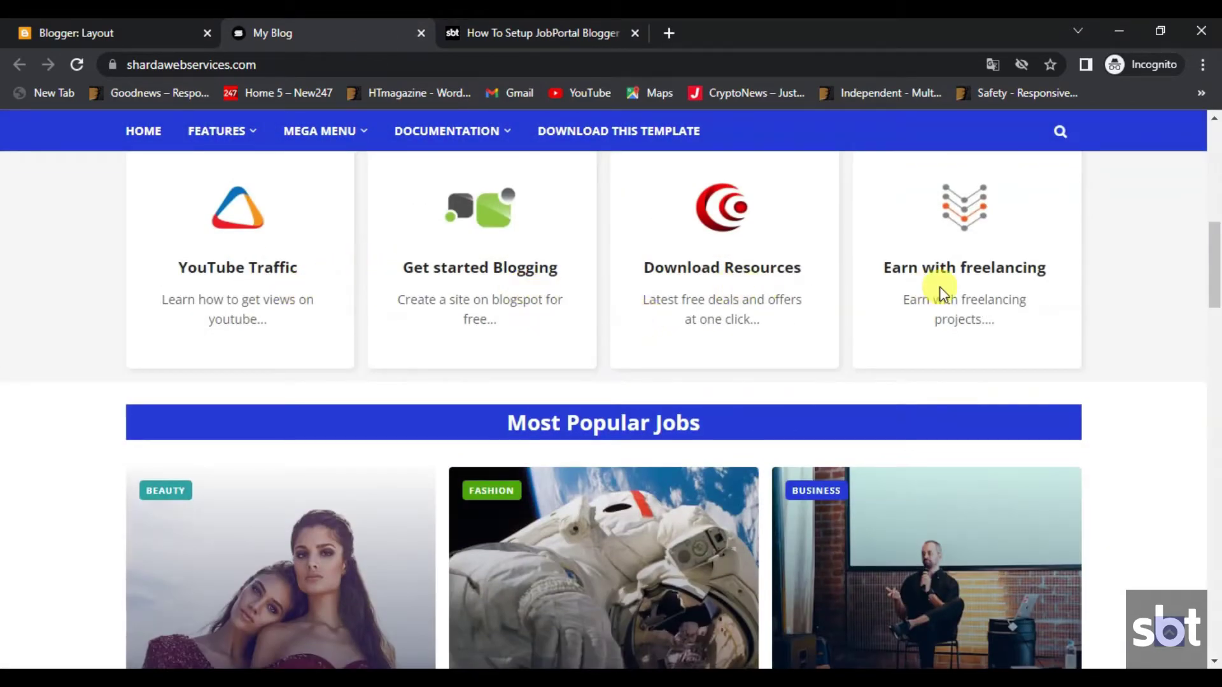
left_click(189, 26)
scroll(582, 346, "down", 4)
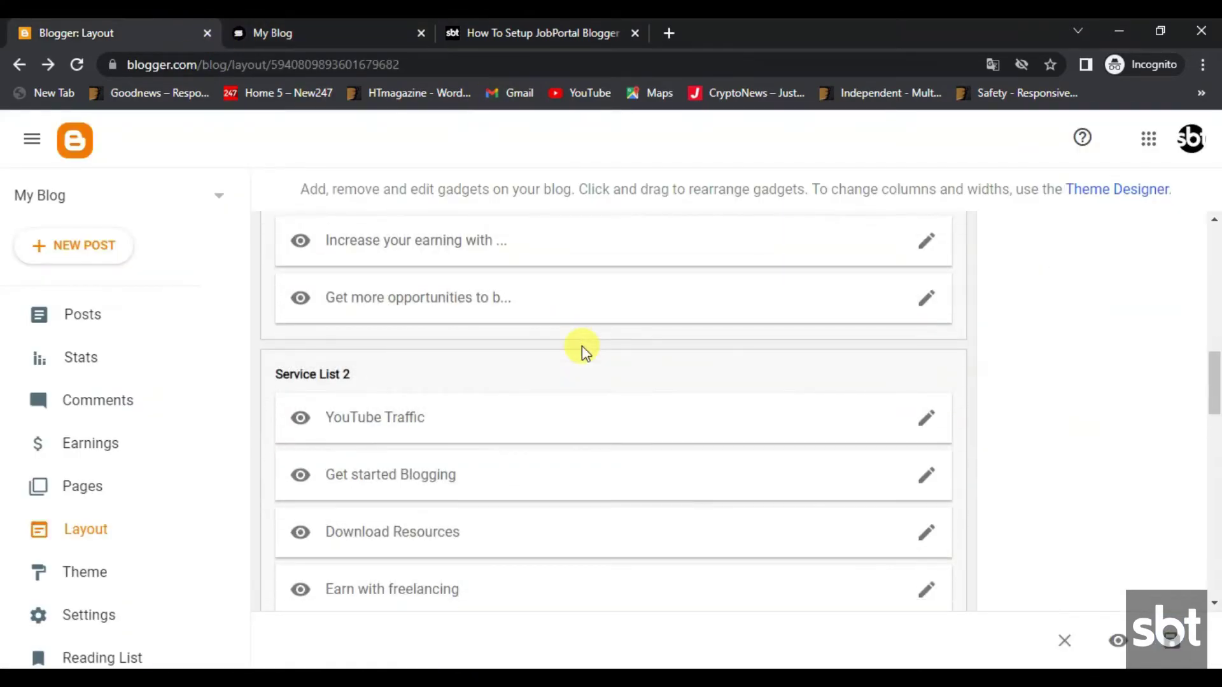
scroll(582, 345, "down", 3)
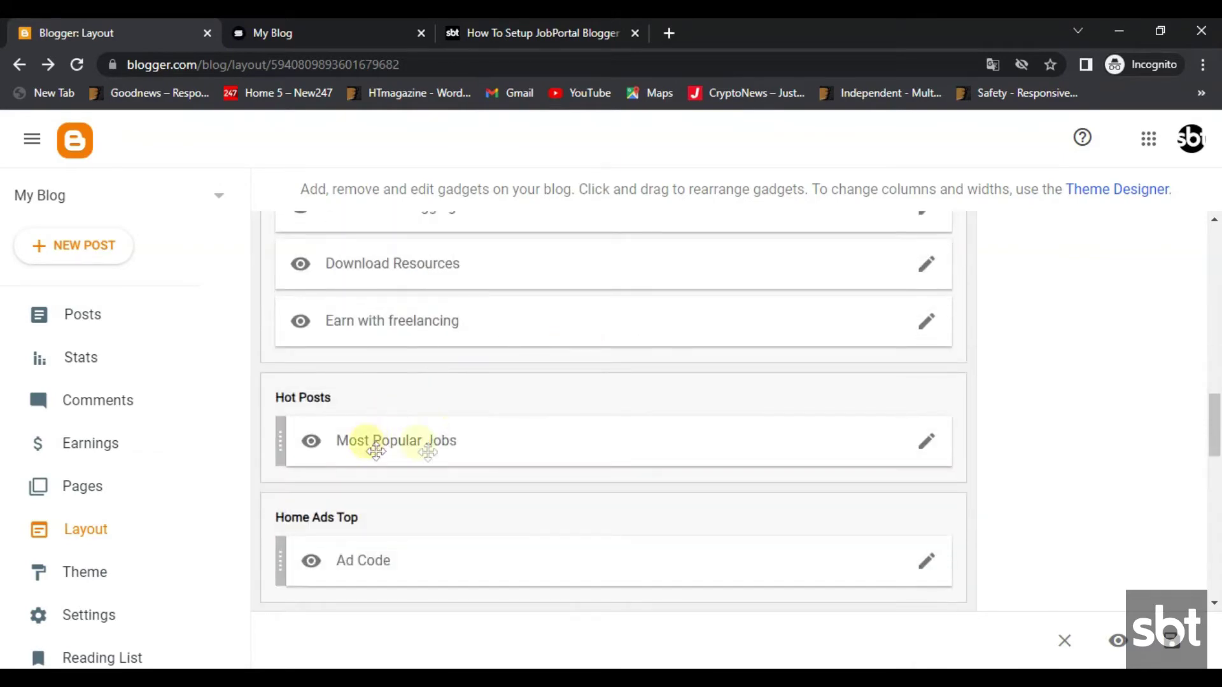
- View the Most Popular Jobs section on the live blog and open its Hot Posts widget in the Blogger layout
left_click(319, 30)
scroll(818, 409, "down", 3)
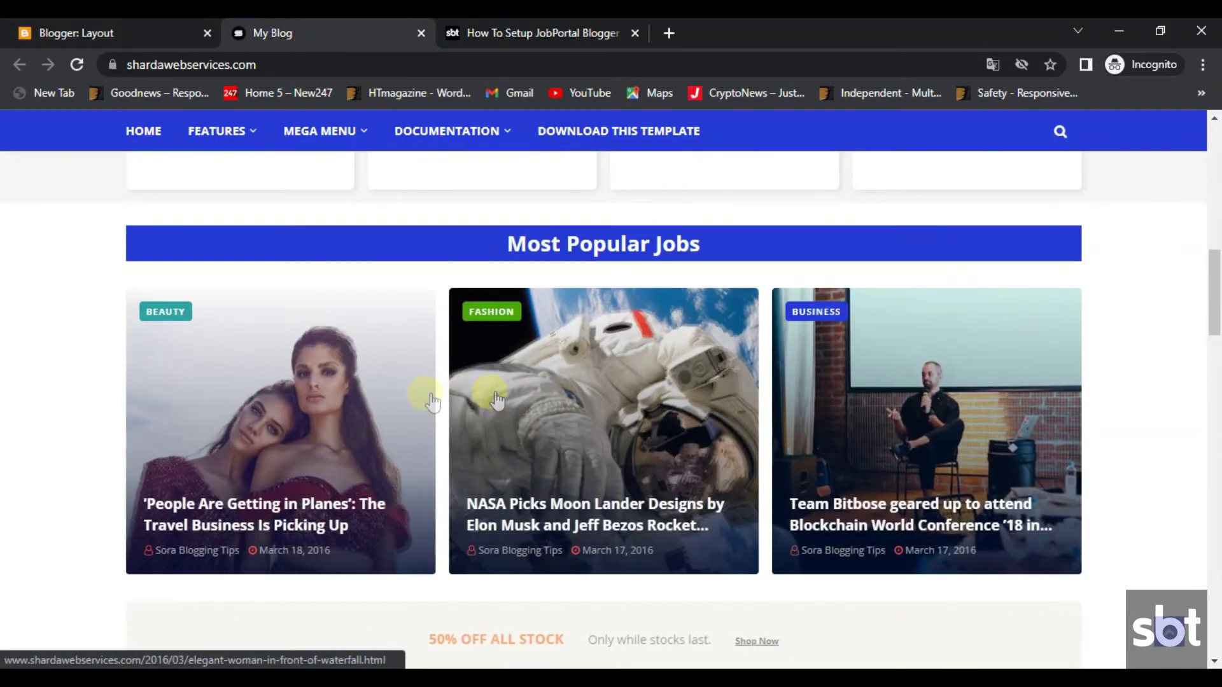
left_click(130, 25)
left_click(926, 441)
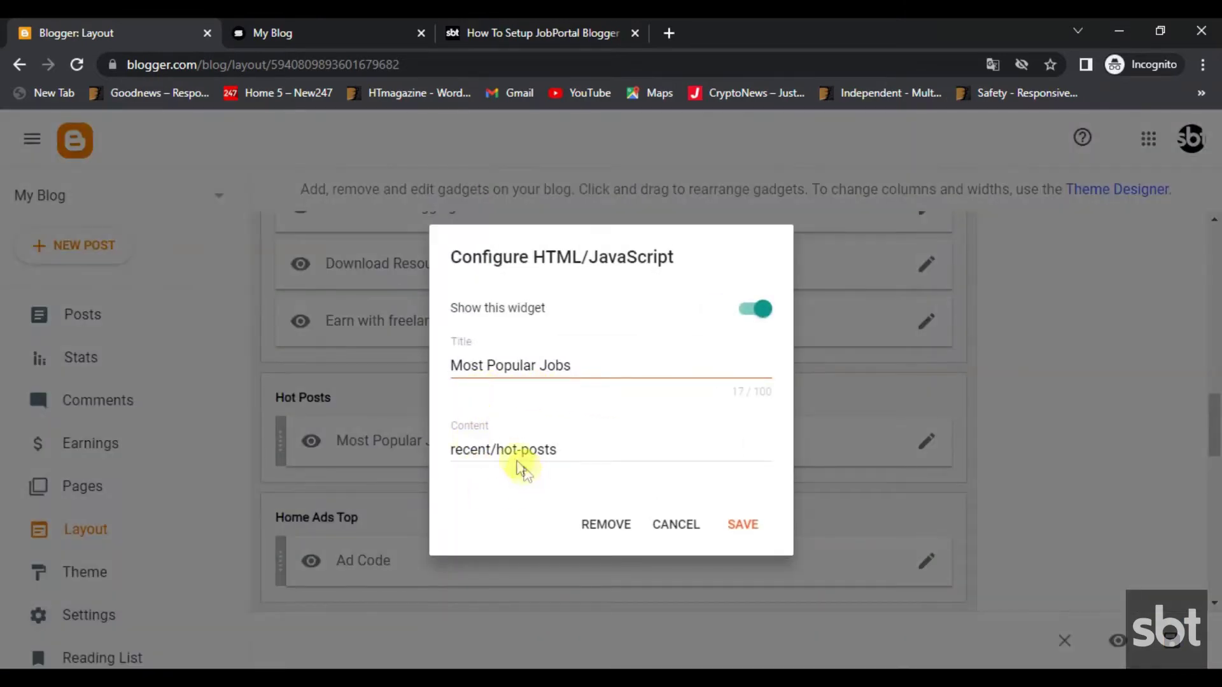
- Compare the guide's Hot Posts shortcode with the content of the Most Popular Jobs widget
left_click(474, 33)
scroll(365, 425, "up", 7)
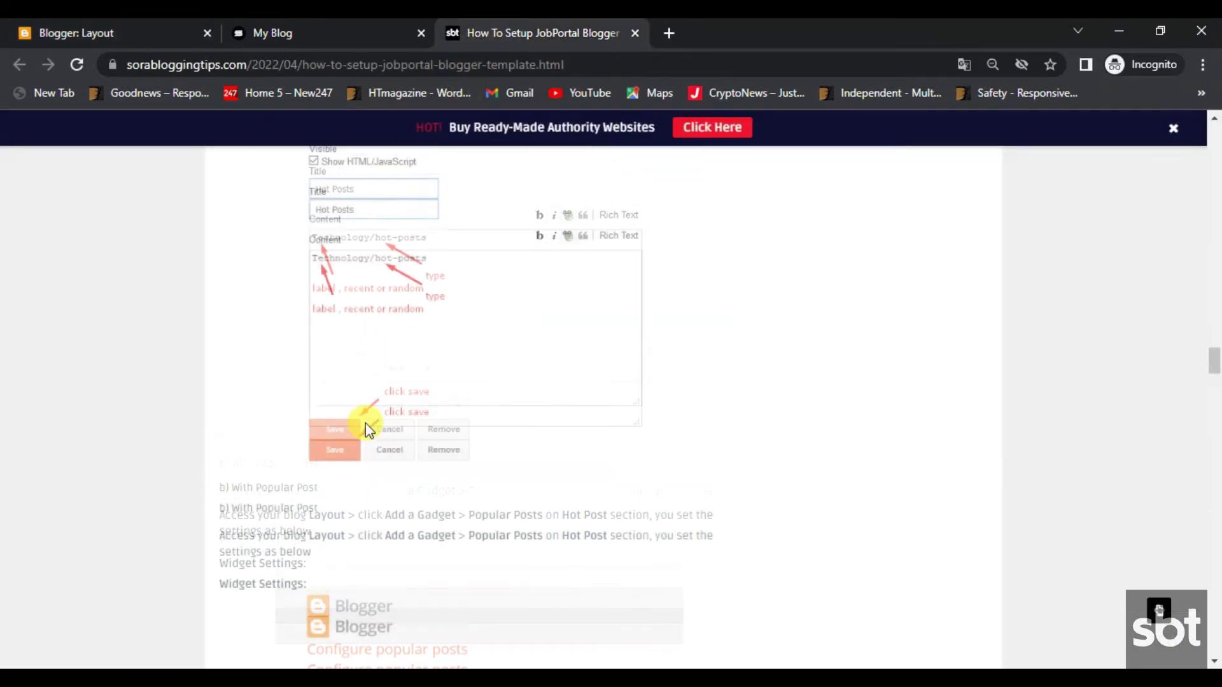
left_click_drag(469, 390, 279, 388)
left_click(96, 33)
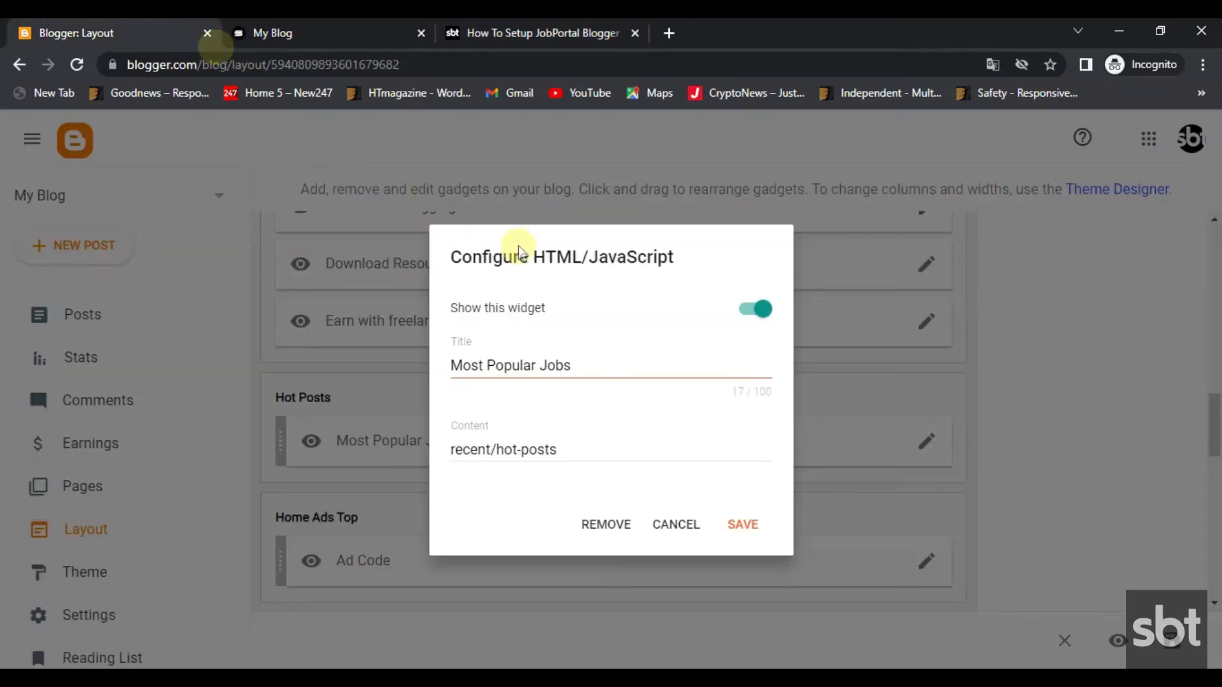
left_click_drag(564, 450, 434, 455)
- Read the guide's instructions for adding a Popular Posts gadget to the Hot Post section
left_click(560, 28)
scroll(573, 371, "down", 7)
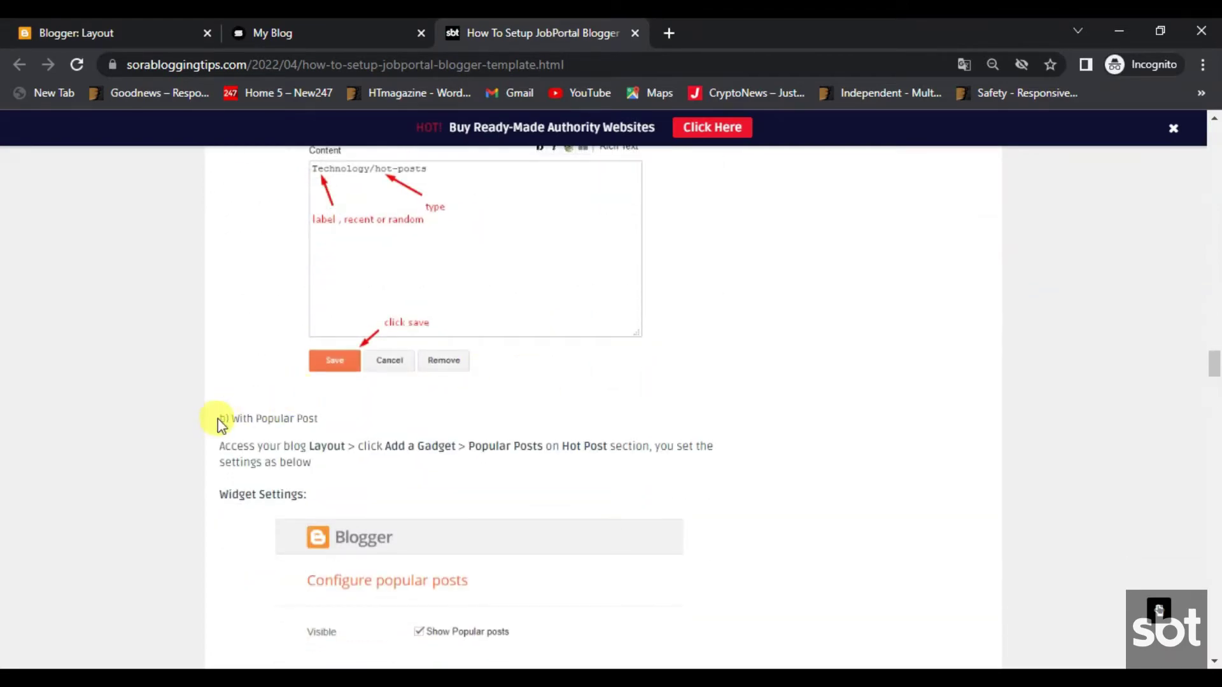
left_click_drag(219, 445, 333, 464)
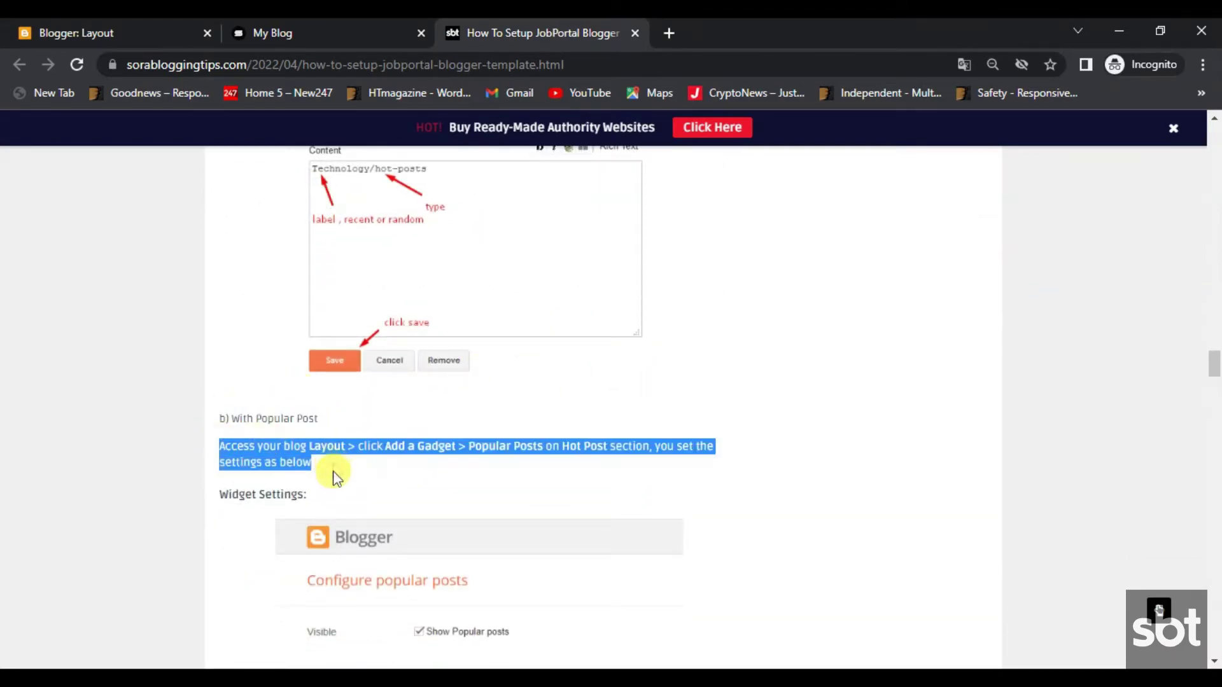
- Remove the Most Popular Jobs widget from the Hot Posts section of the Blogger layout
left_click(140, 26)
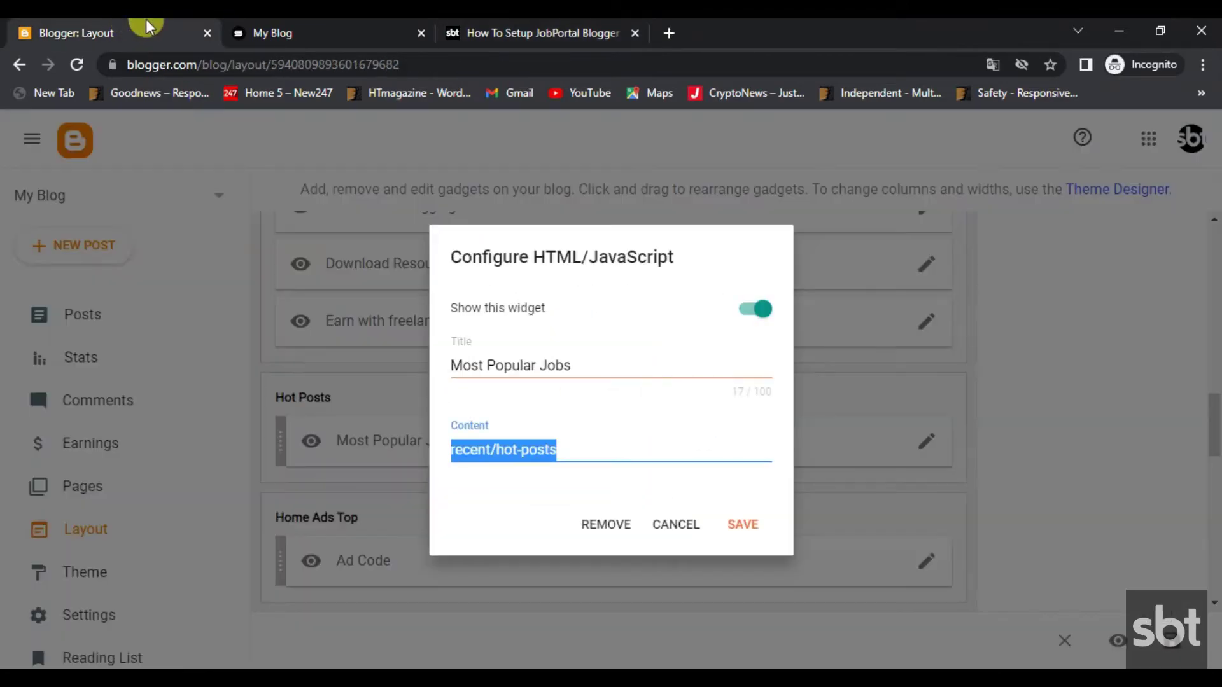
left_click(600, 531)
left_click(726, 445)
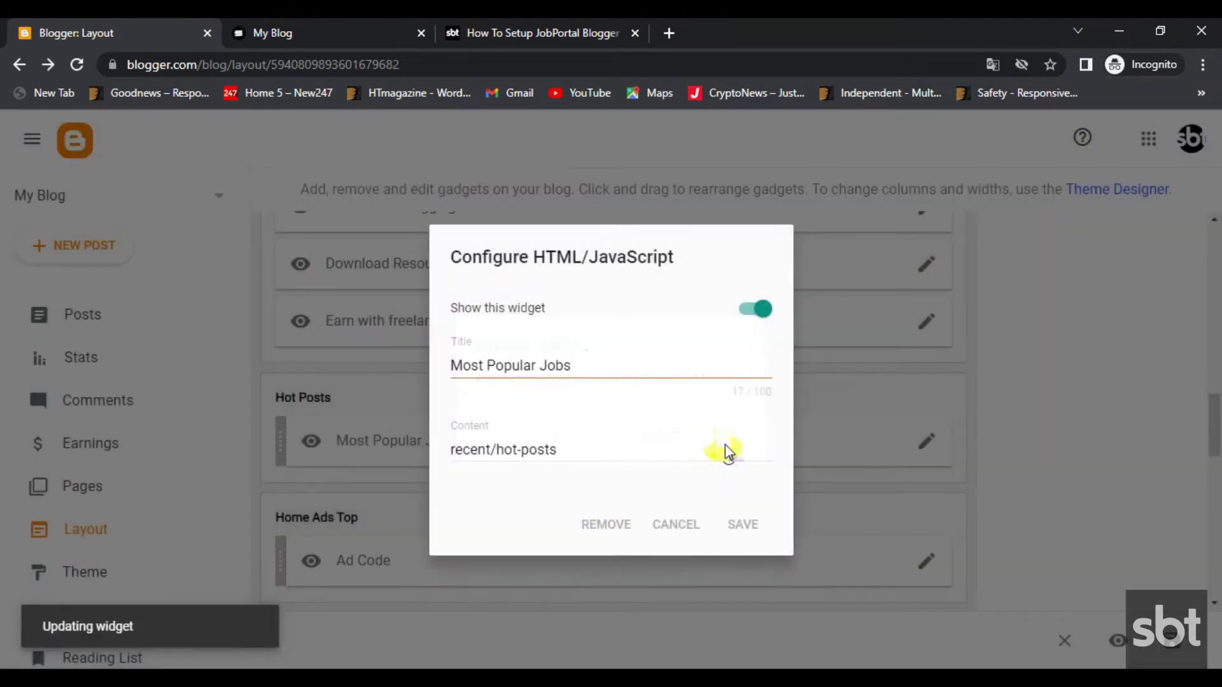
- Add a Popular Posts gadget showing a maximum of 3 posts to the Hot Posts section, and reload the live blog
left_click(353, 442)
scroll(592, 467, "down", 8)
scroll(592, 466, "down", 3)
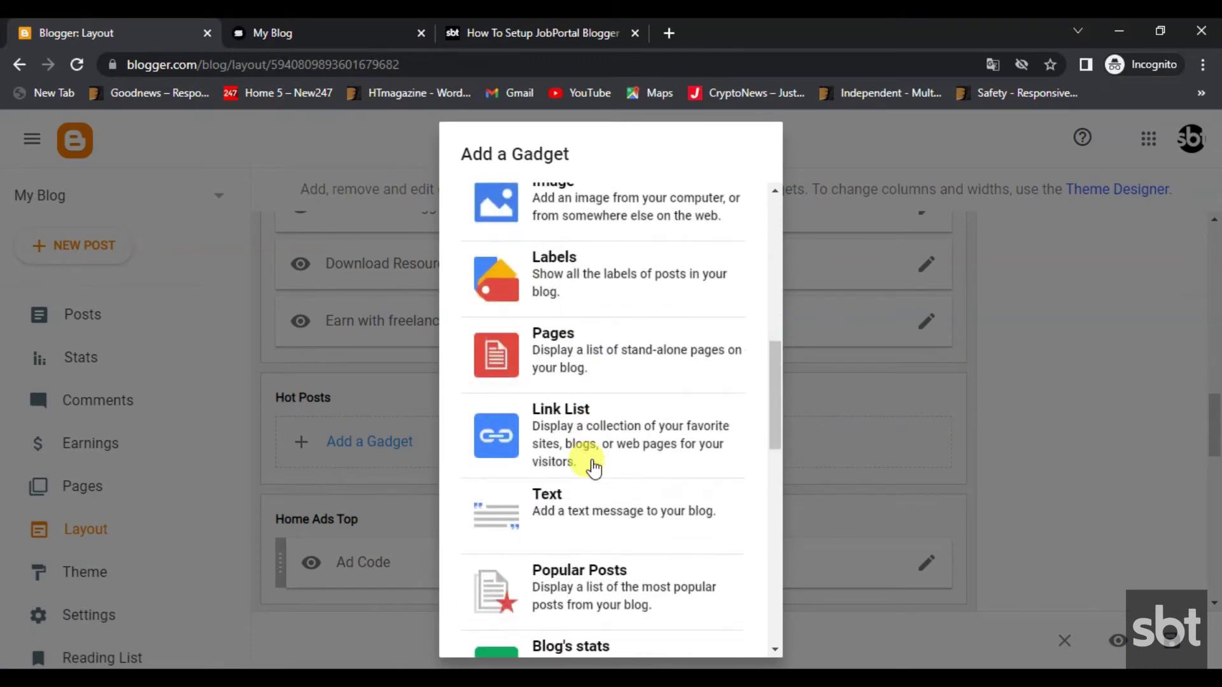
left_click(574, 495)
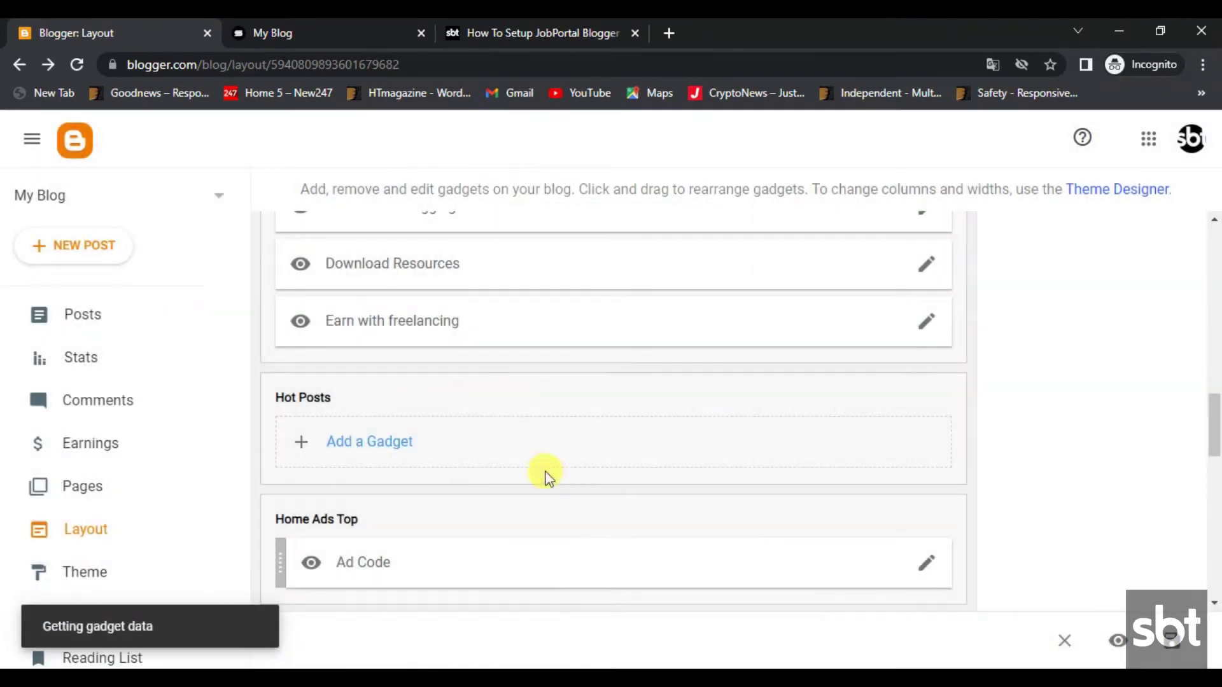
scroll(655, 510, "down", 1)
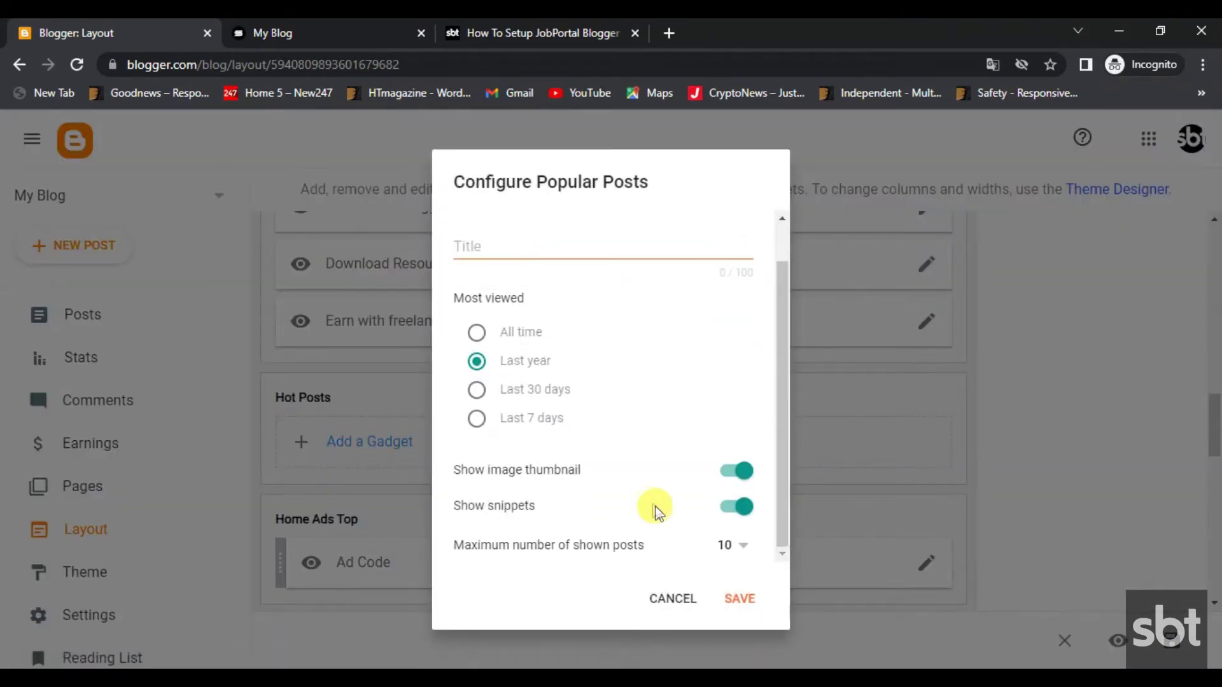
left_click(738, 548)
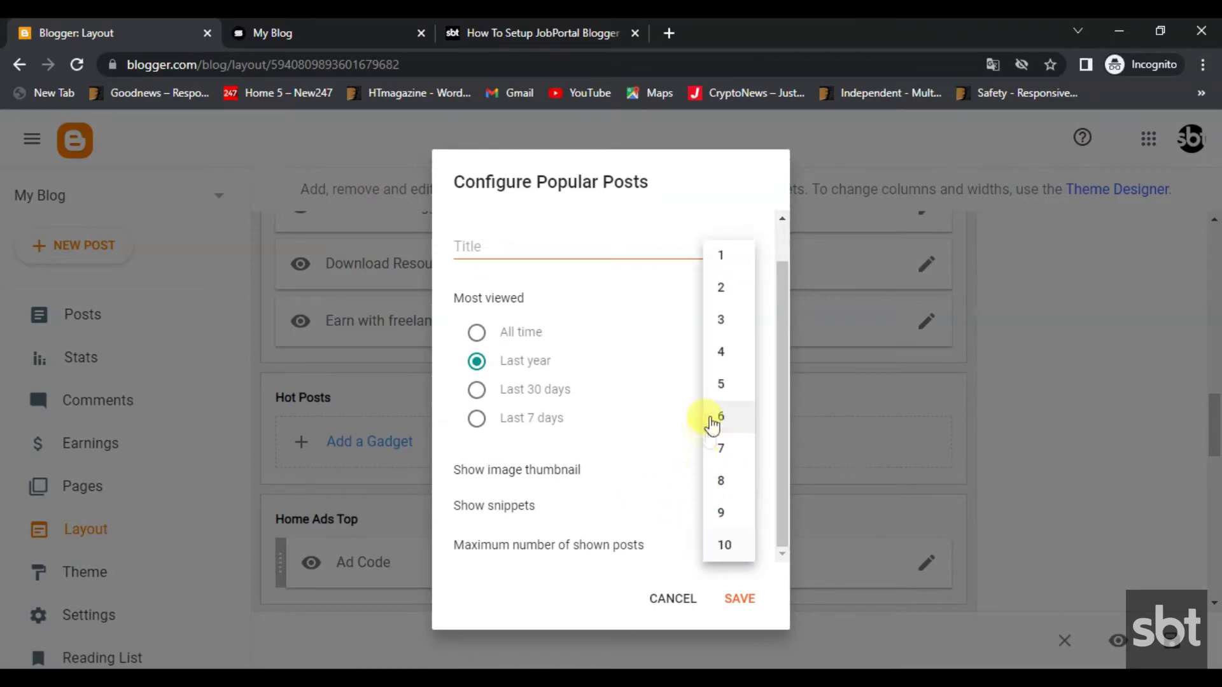
left_click(731, 326)
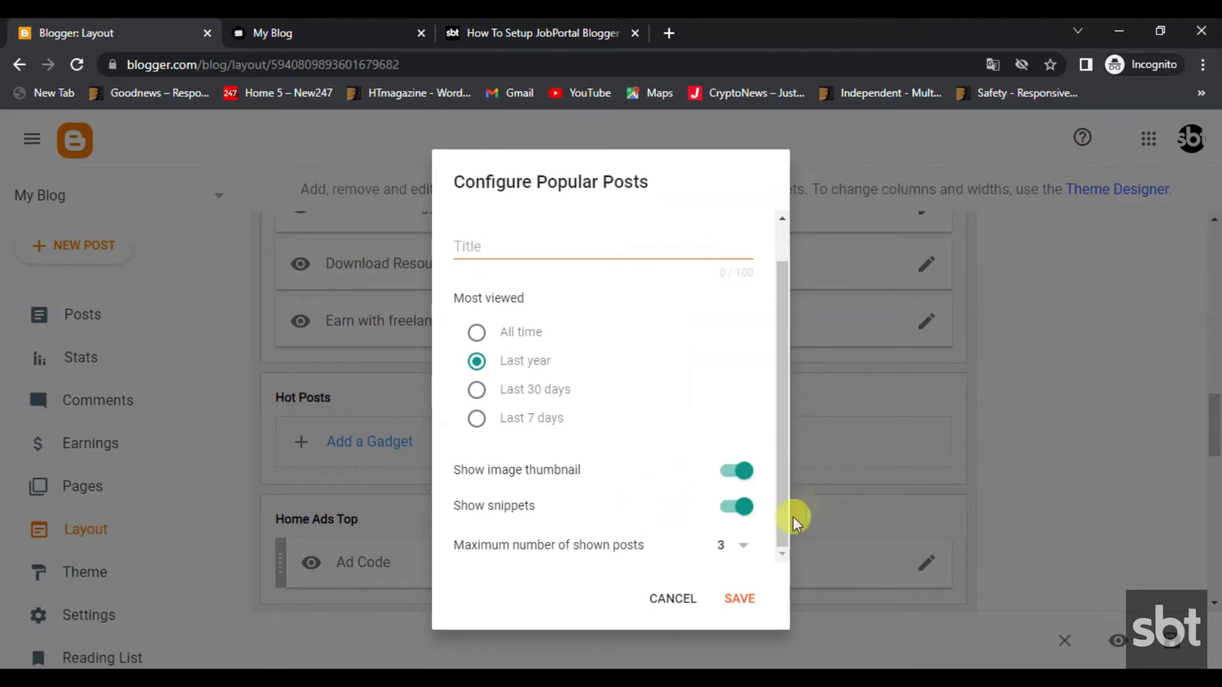
left_click(740, 598)
left_click(404, 32)
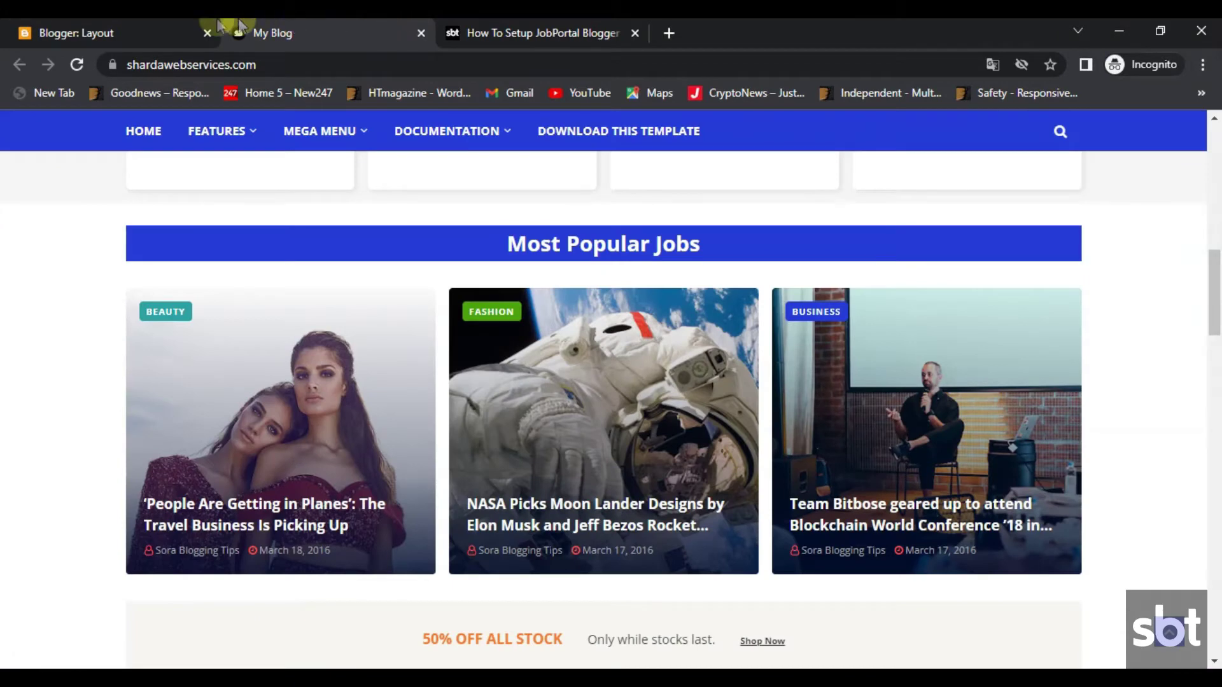
left_click(80, 65)
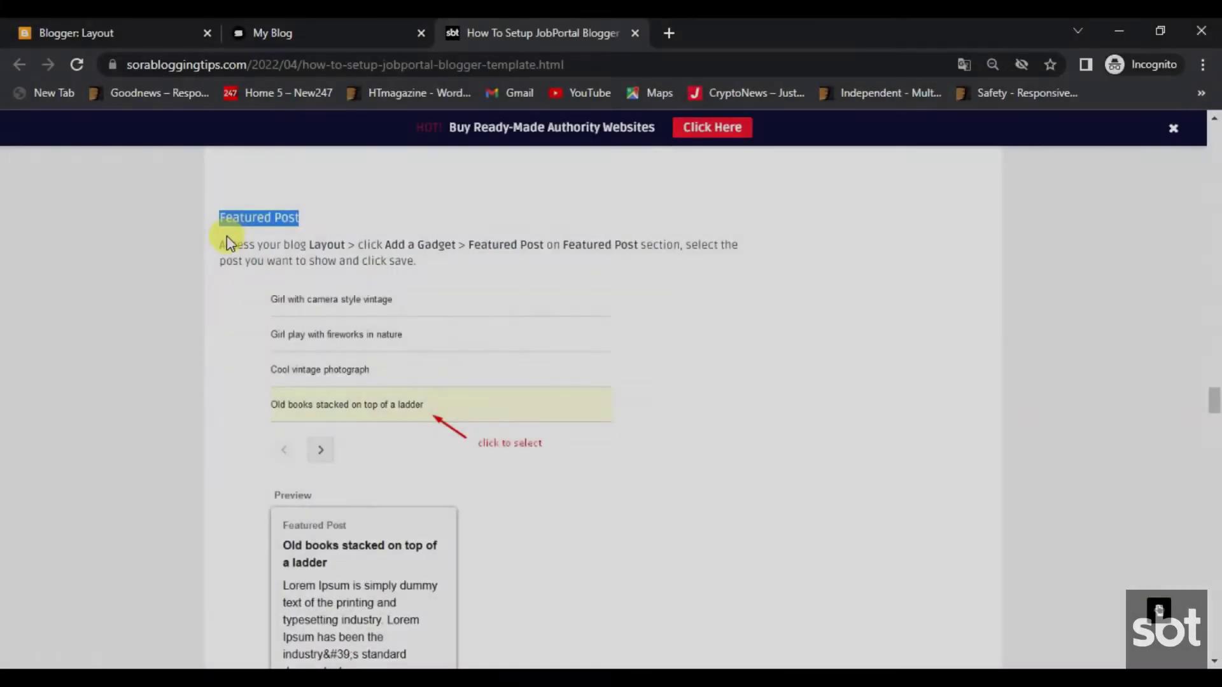
- Read the guide's Featured Post section, including the gadget instructions and the example of selecting and saving a post
left_click_drag(219, 245, 442, 280)
scroll(395, 322, "down", 7)
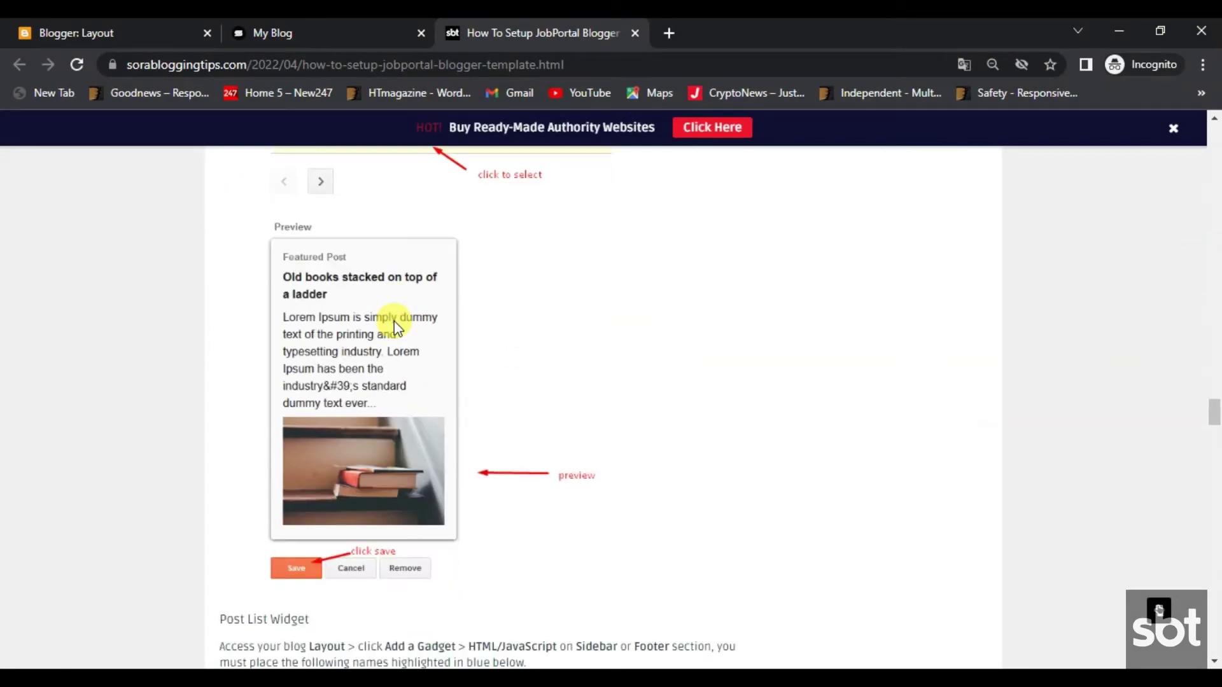
scroll(395, 321, "up", 6)
scroll(395, 321, "up", 1)
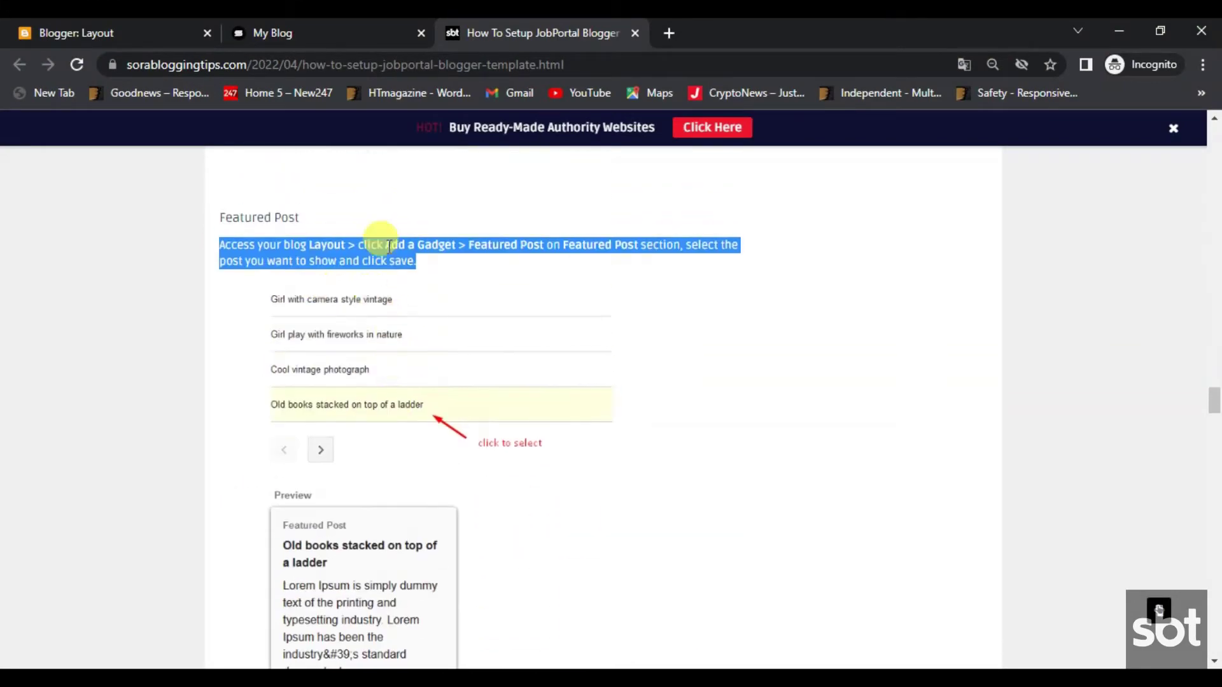
- Select the post ‘People Are Getting in Planes’: The Travel Business Is Picking Up in the Trending Job featured post widget and save it
left_click(395, 29)
key("ctrl+shift+Tab")
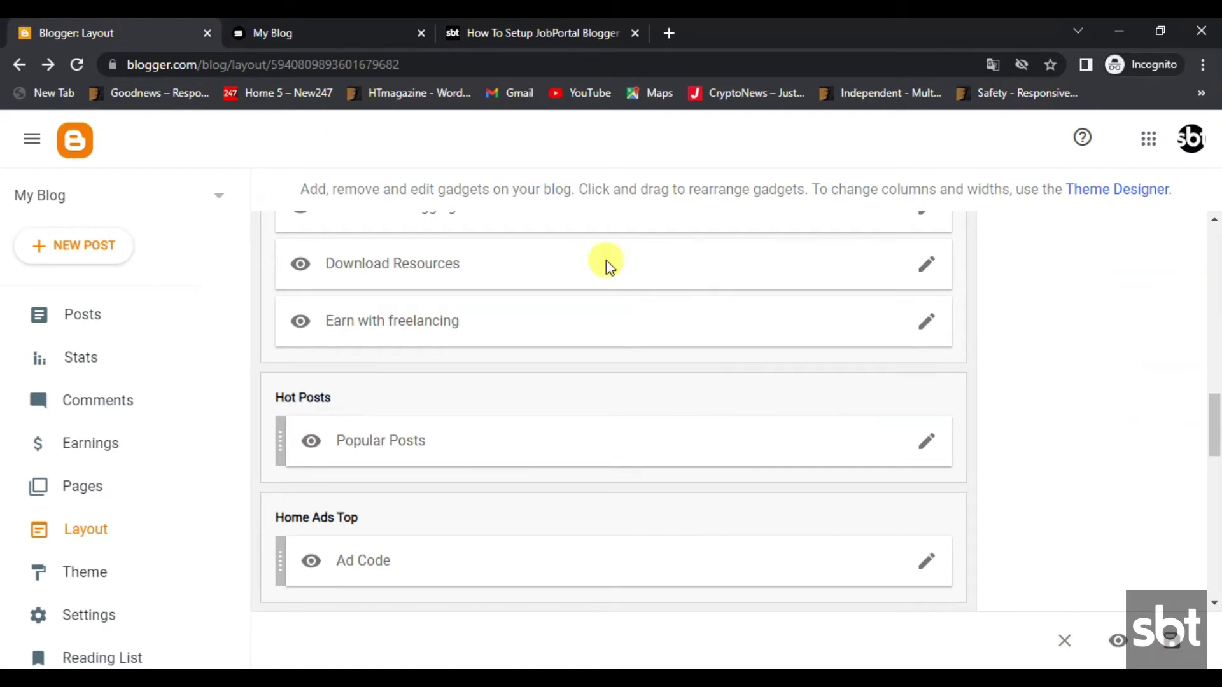
scroll(659, 432, "down", 5)
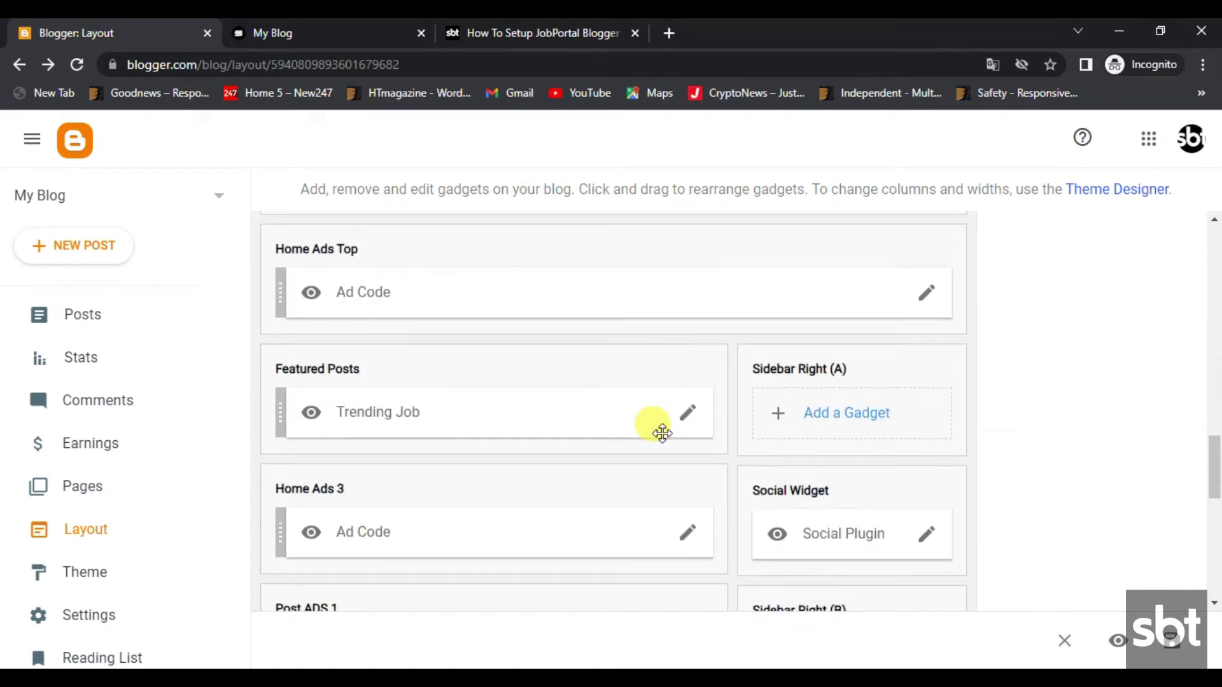
scroll(656, 432, "up", 1)
left_click(688, 417)
scroll(689, 417, "down", 4)
left_click(582, 372)
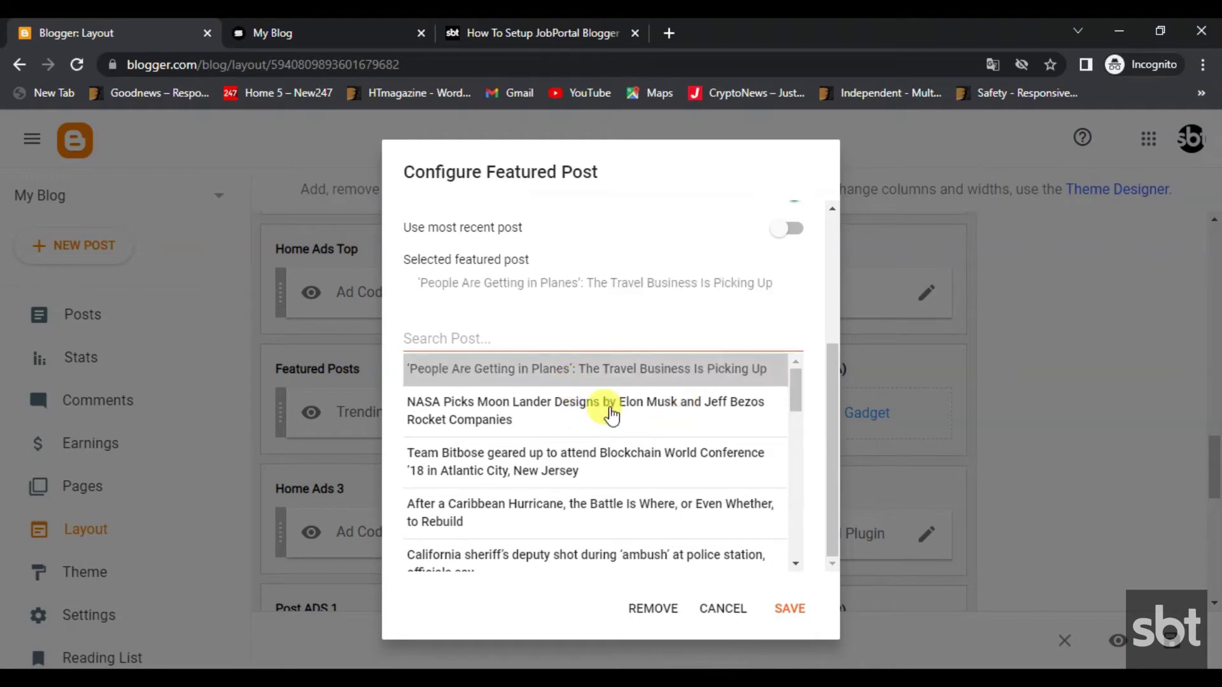
left_click(786, 610)
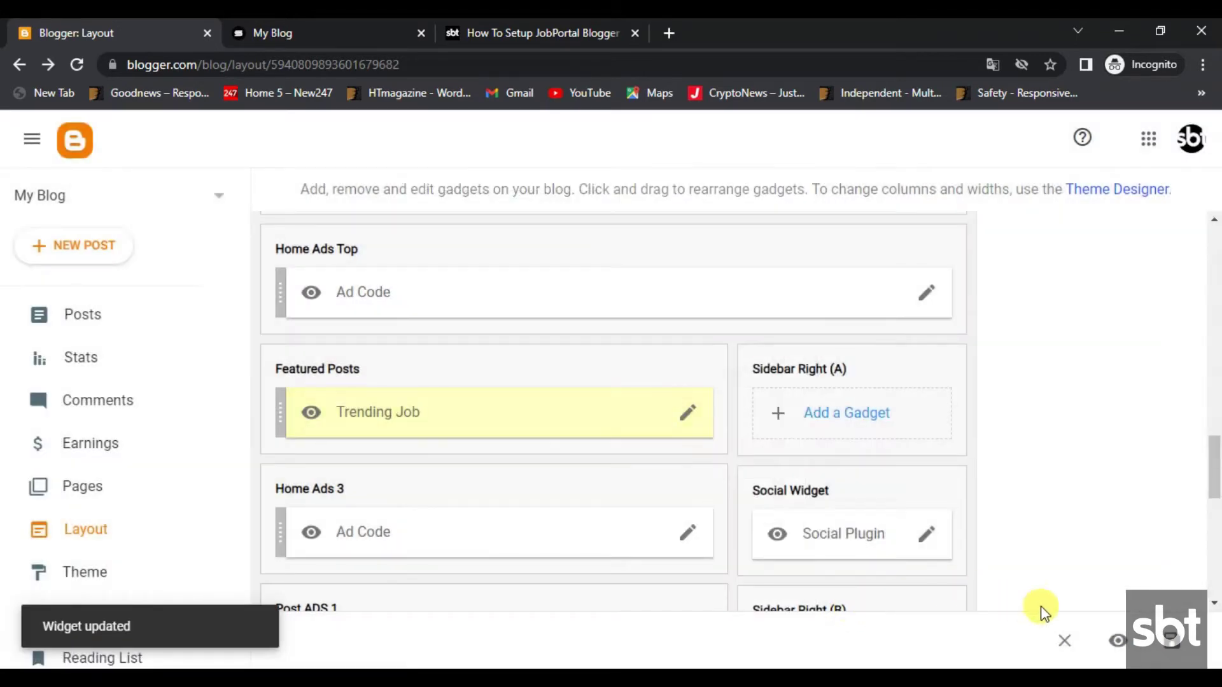
- Reload the live blog and view its Trending Job section
left_click(290, 26)
left_click(75, 65)
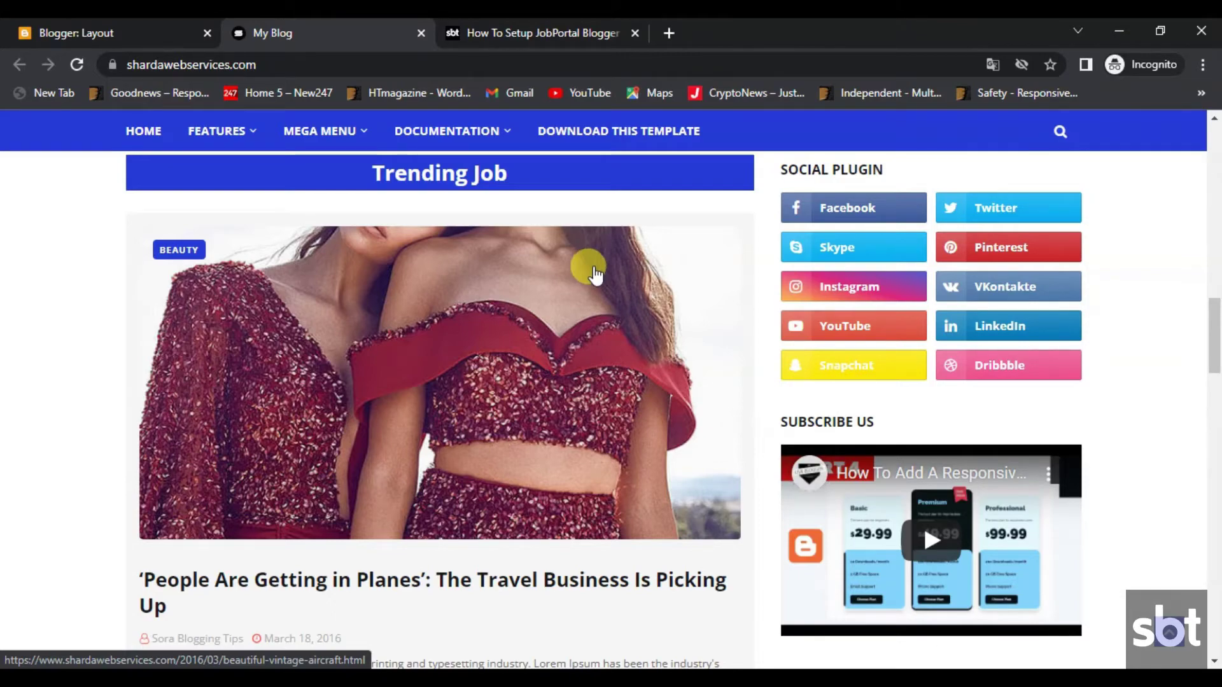
scroll(560, 323, "up", 1)
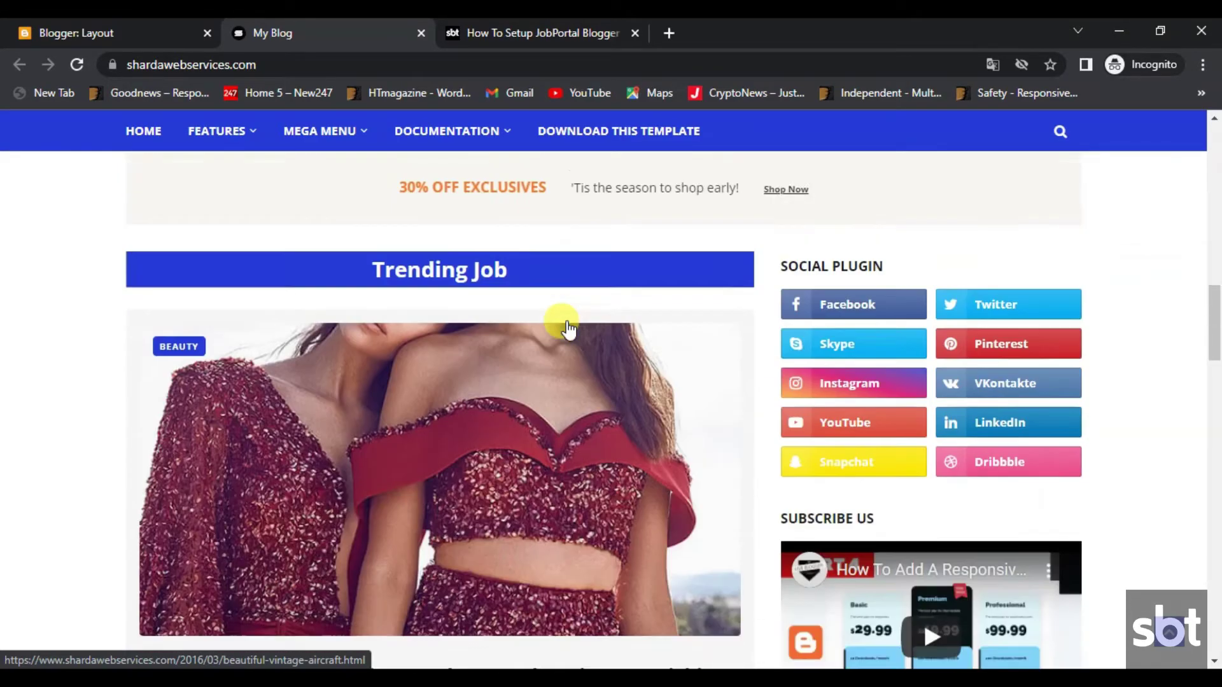
scroll(560, 323, "down", 1)
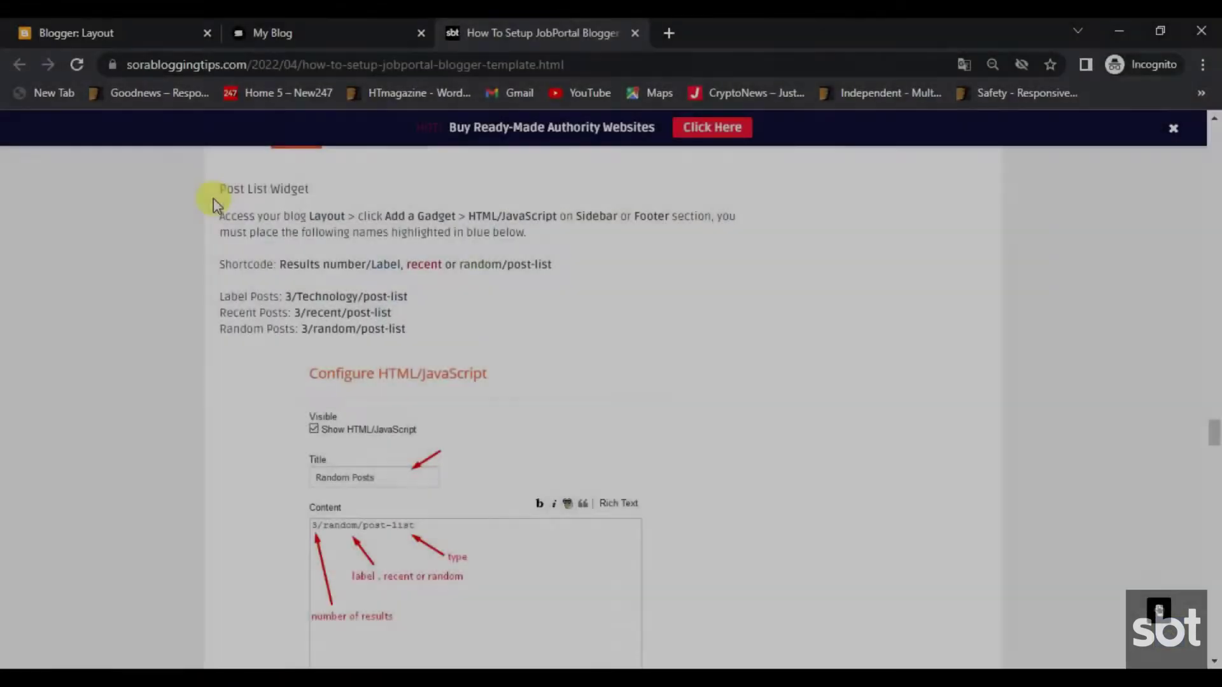
- Read the guide's Post List Widget section, including the shortcode format, the label, recent and random examples, and the gadget settings
left_click_drag(219, 188, 310, 189)
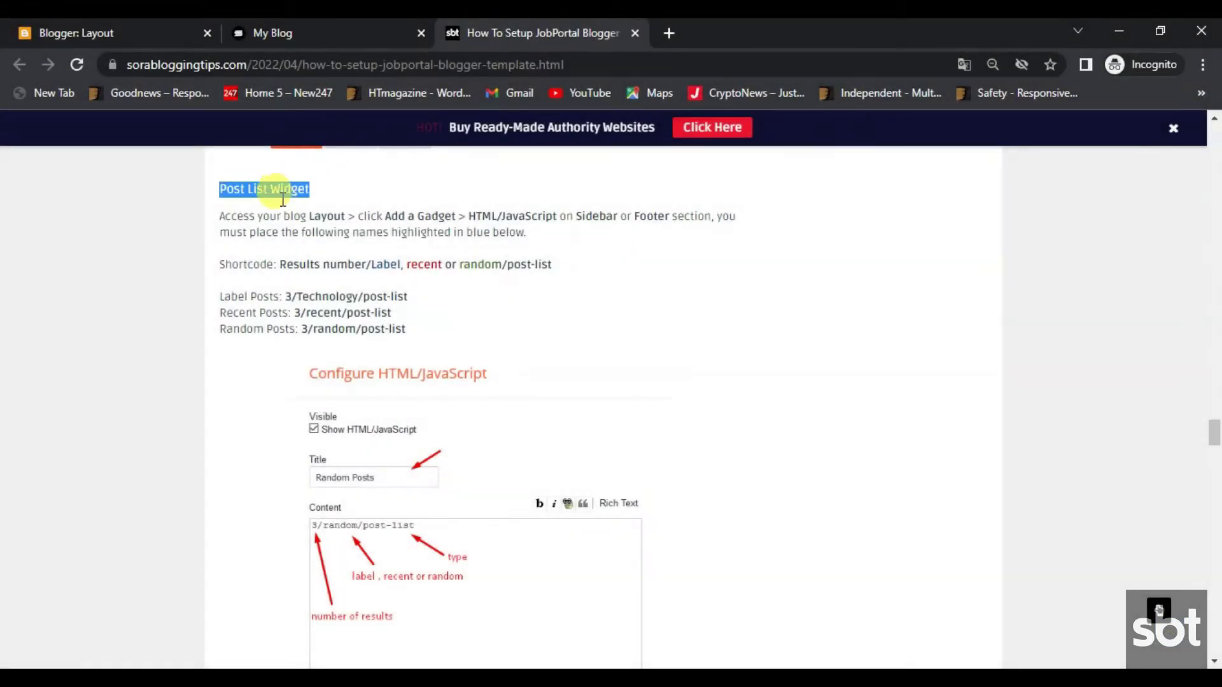
left_click_drag(221, 216, 527, 245)
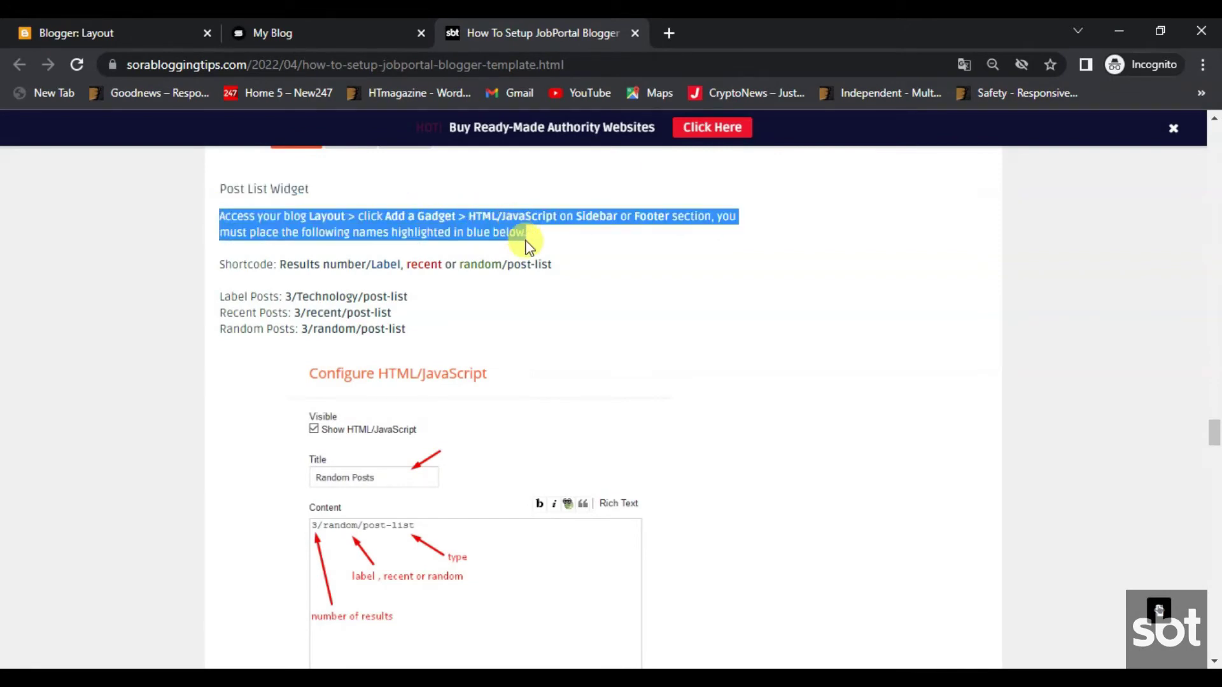
left_click_drag(220, 262, 598, 265)
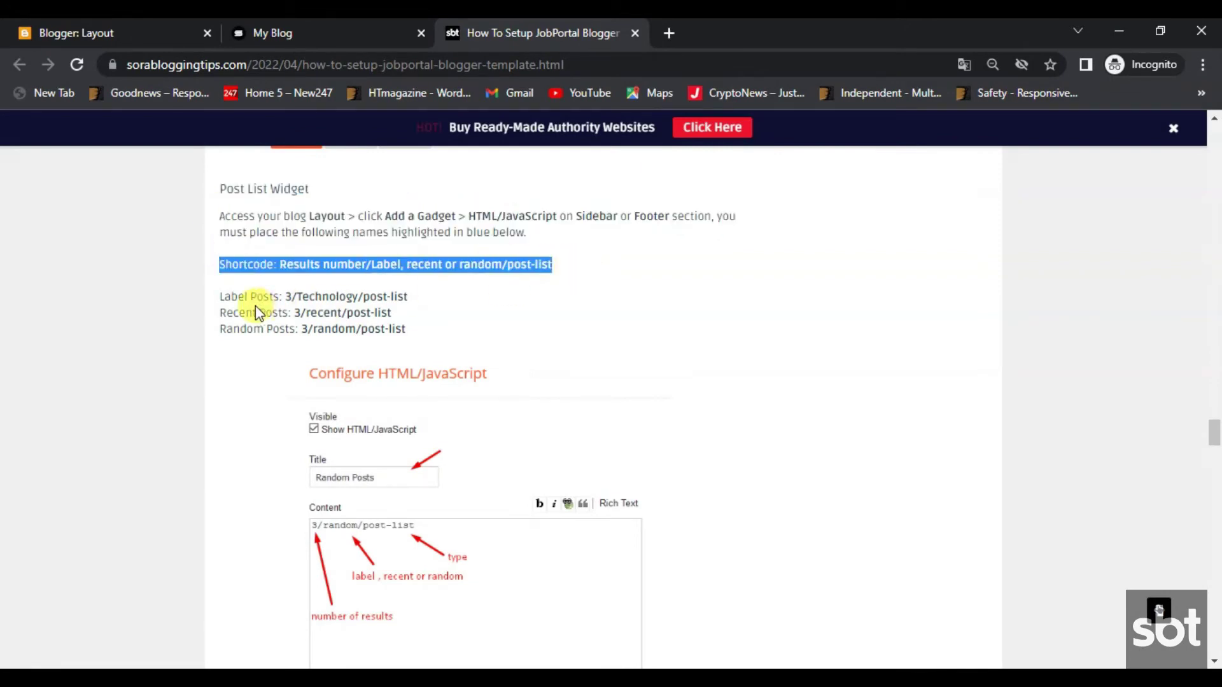
left_click_drag(215, 296, 409, 338)
scroll(510, 437, "down", 5)
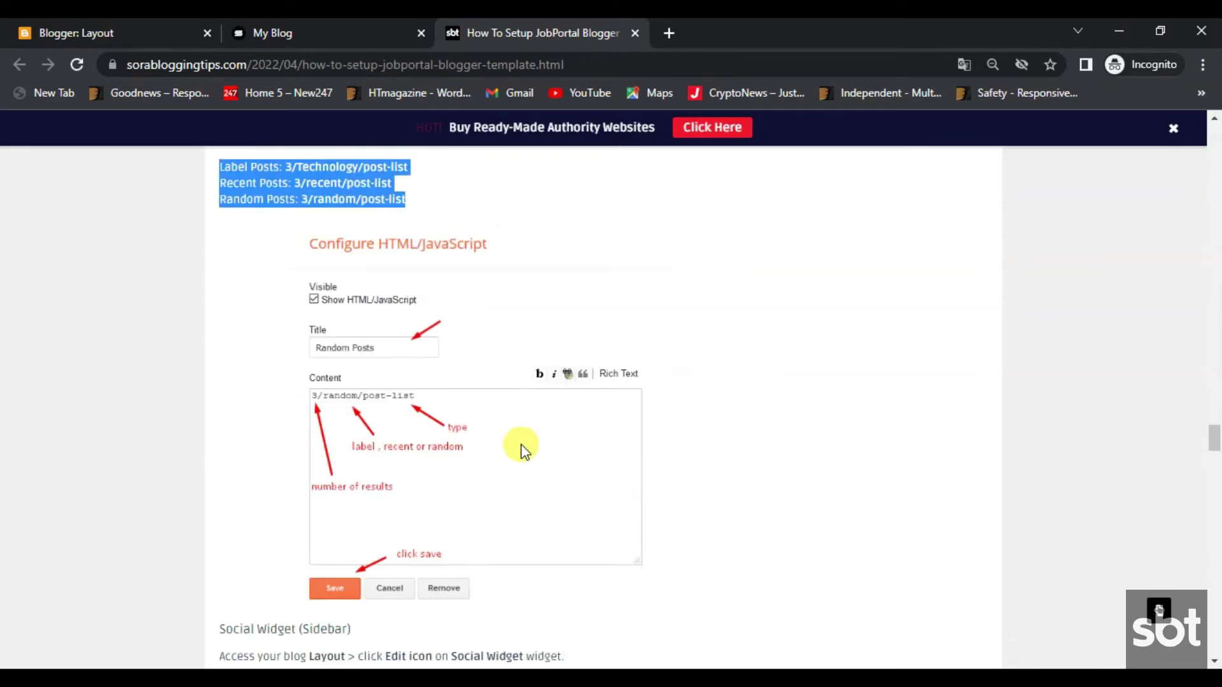
scroll(520, 450, "up", 2)
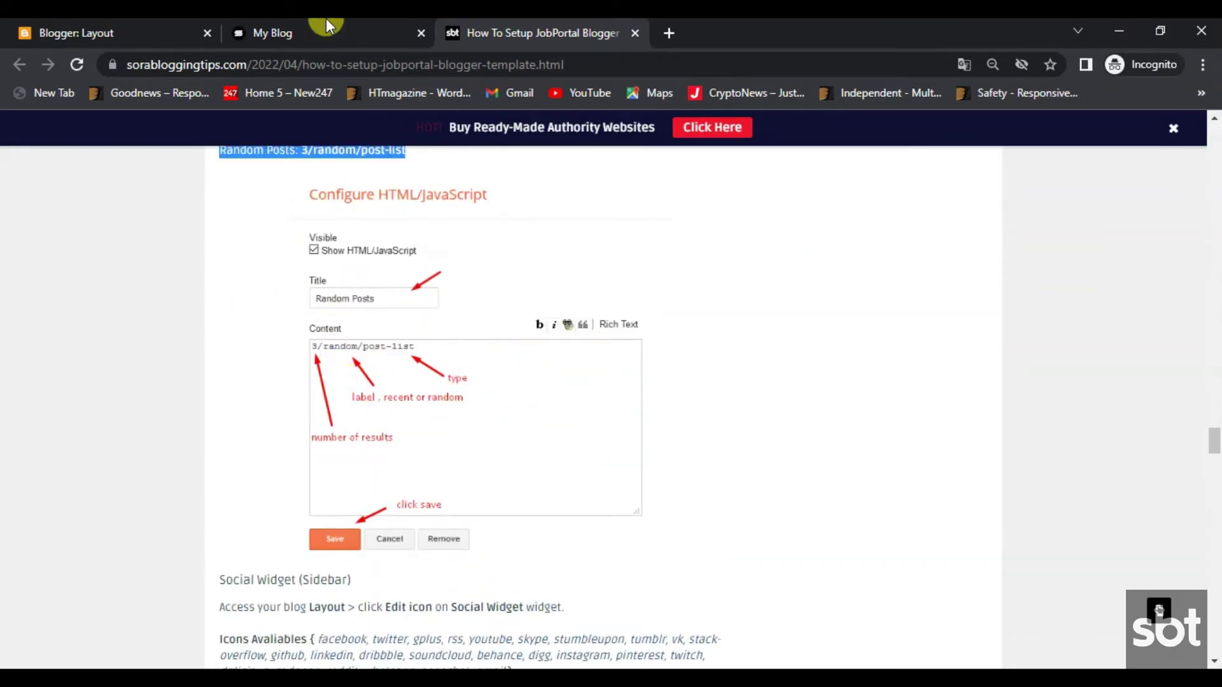
- Look through the live blog's sidebar widgets beside and below the Trending Job section
left_click(348, 33)
scroll(1177, 430, "down", 4)
scroll(1178, 429, "down", 8)
scroll(1019, 448, "down", 4)
- Review the settings of the Most Popular widget in Sidebar Right (B) of the Blogger layout and save them unchanged
left_click(179, 27)
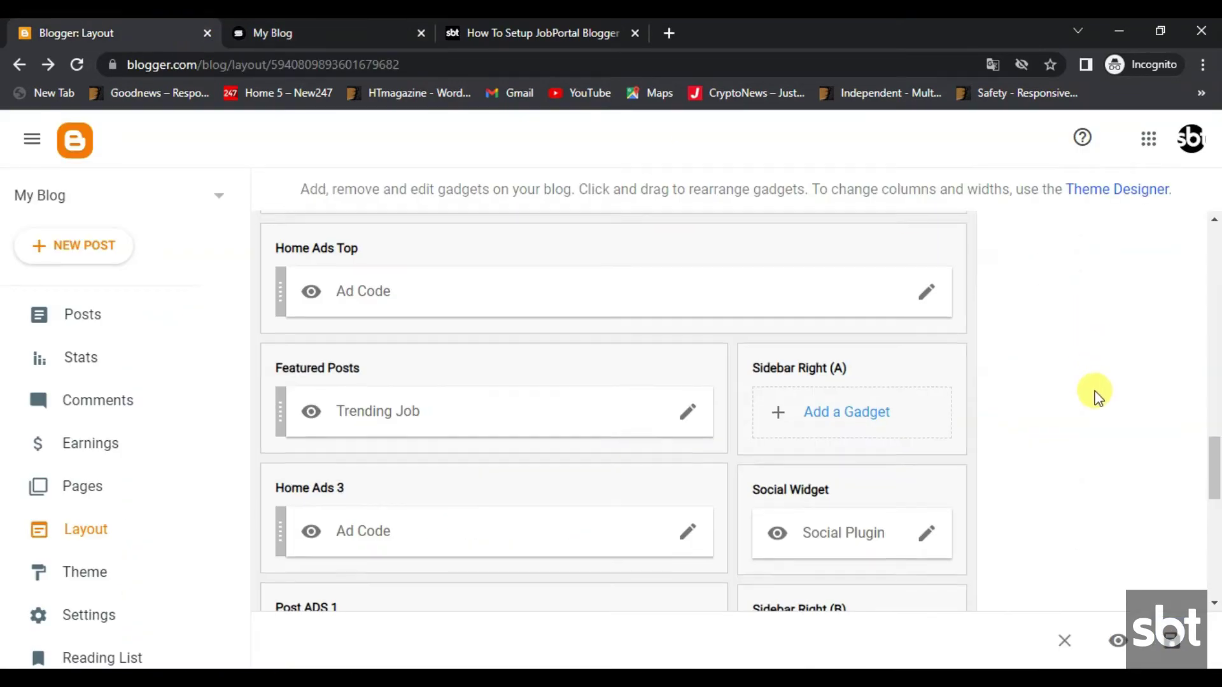
scroll(1097, 394, "down", 7)
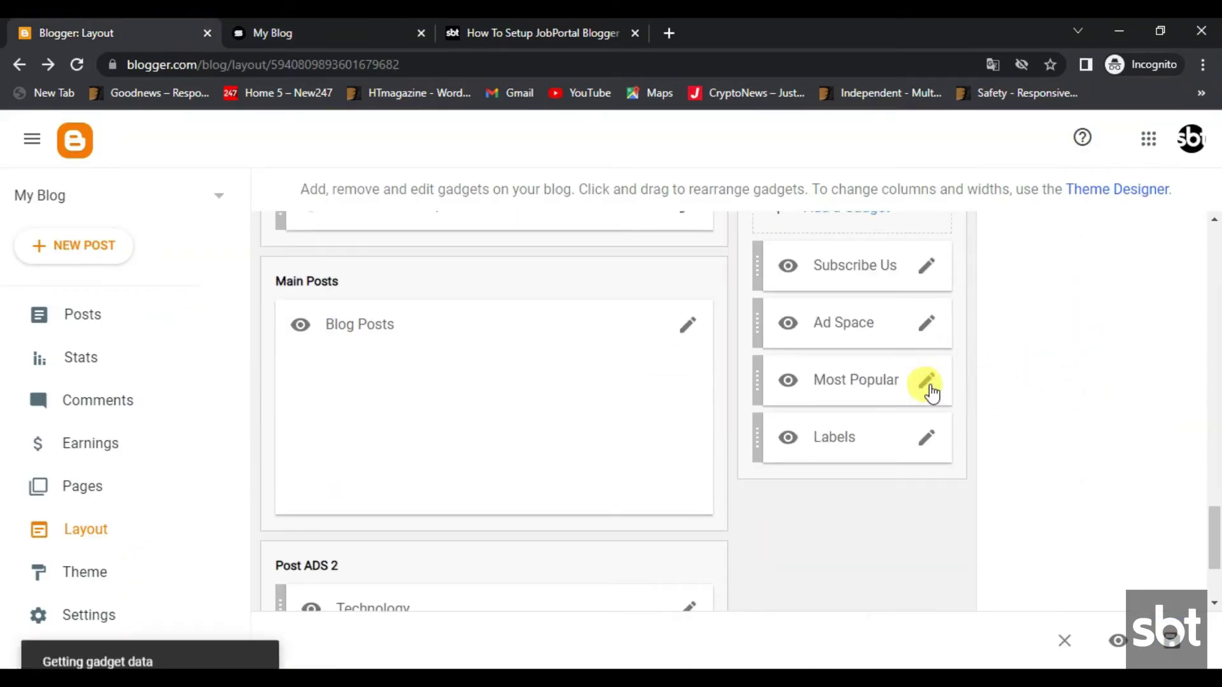
left_click(927, 382)
scroll(684, 445, "down", 1)
scroll(685, 445, "up", 1)
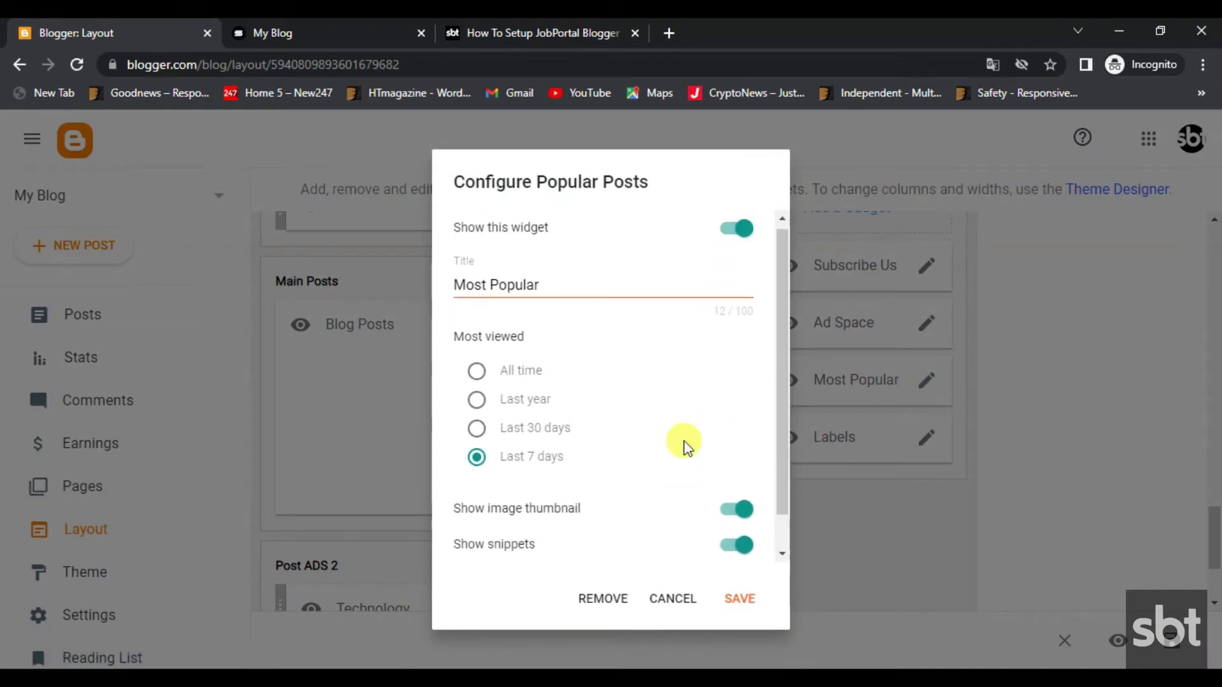
left_click(737, 600)
- Copy the recent posts shortcode 3/recent/post-list from the guide's Post List Widget section
left_click(491, 33)
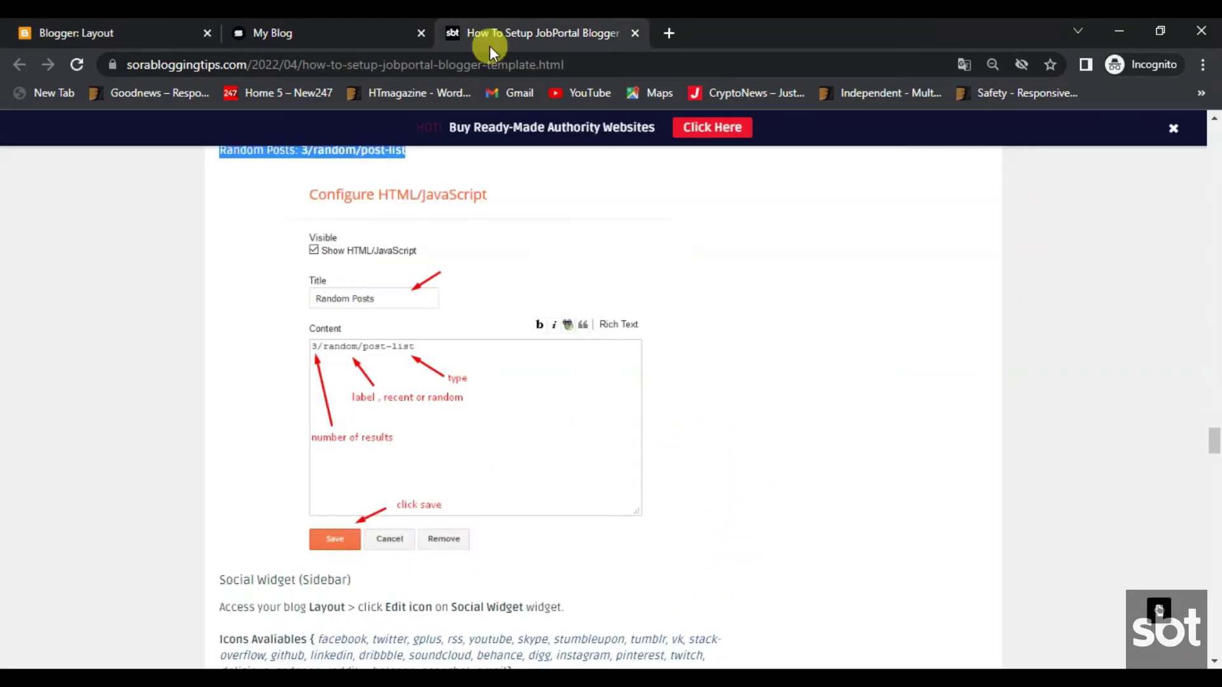
scroll(564, 395, "down", 3)
scroll(404, 382, "up", 6)
left_click(407, 299)
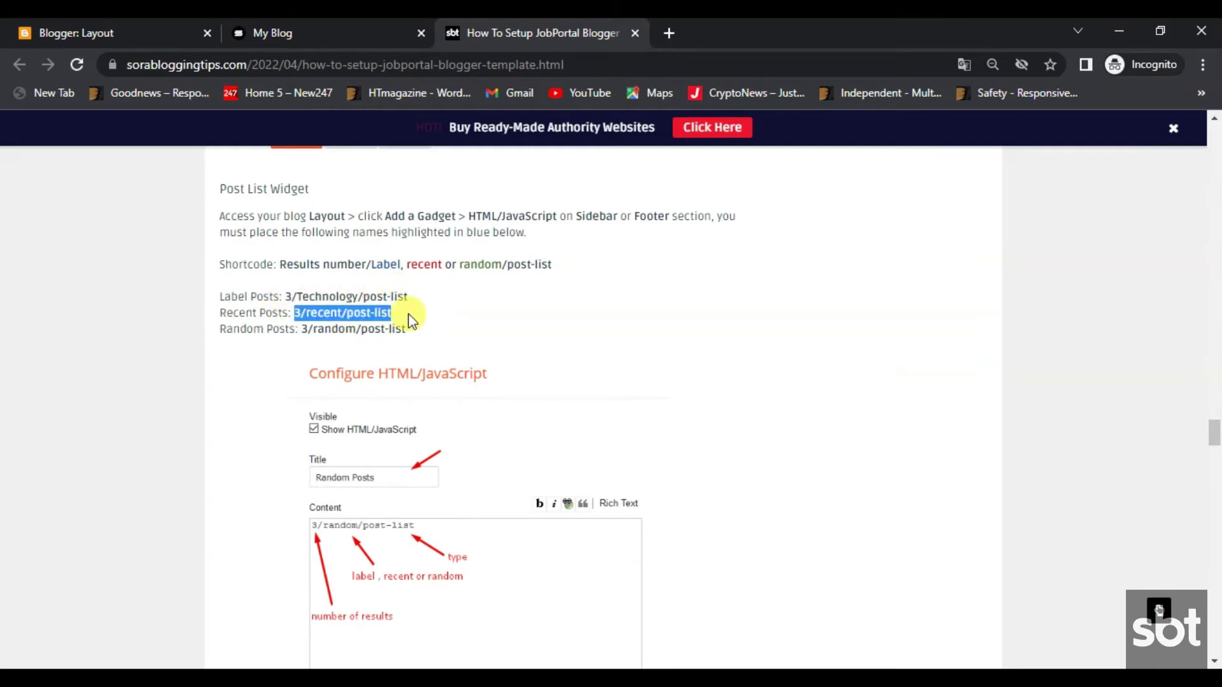
- Add an HTML/JavaScript gadget with the content 3/recent/post-list to Sidebar Right (B), and check the sidebar on the live blog
key("ctrl+1")
scroll(871, 342, "up", 1)
left_click(849, 299)
left_click(559, 437)
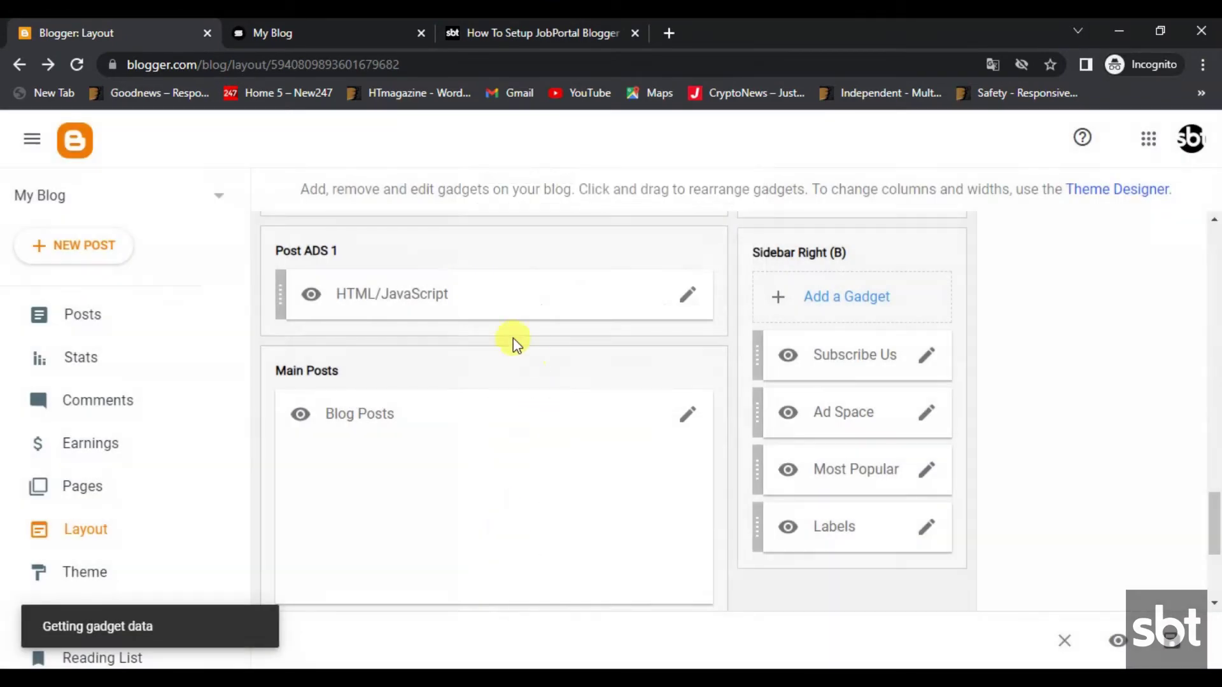
left_click(490, 455)
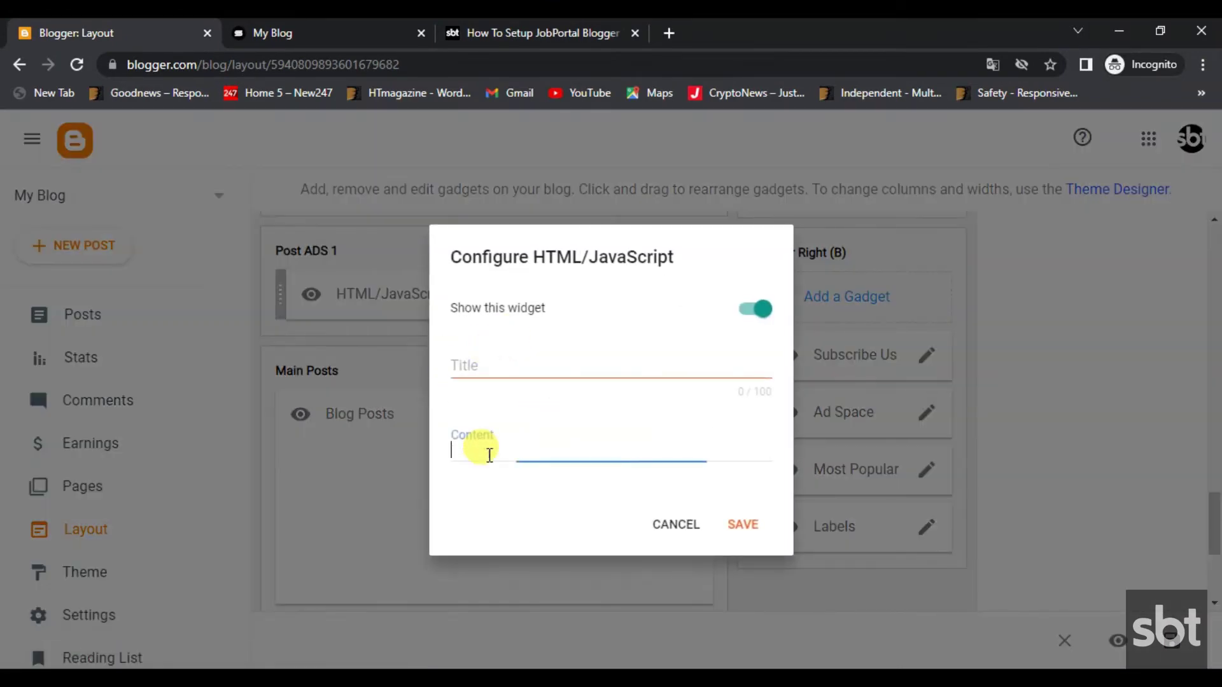
left_click(751, 524)
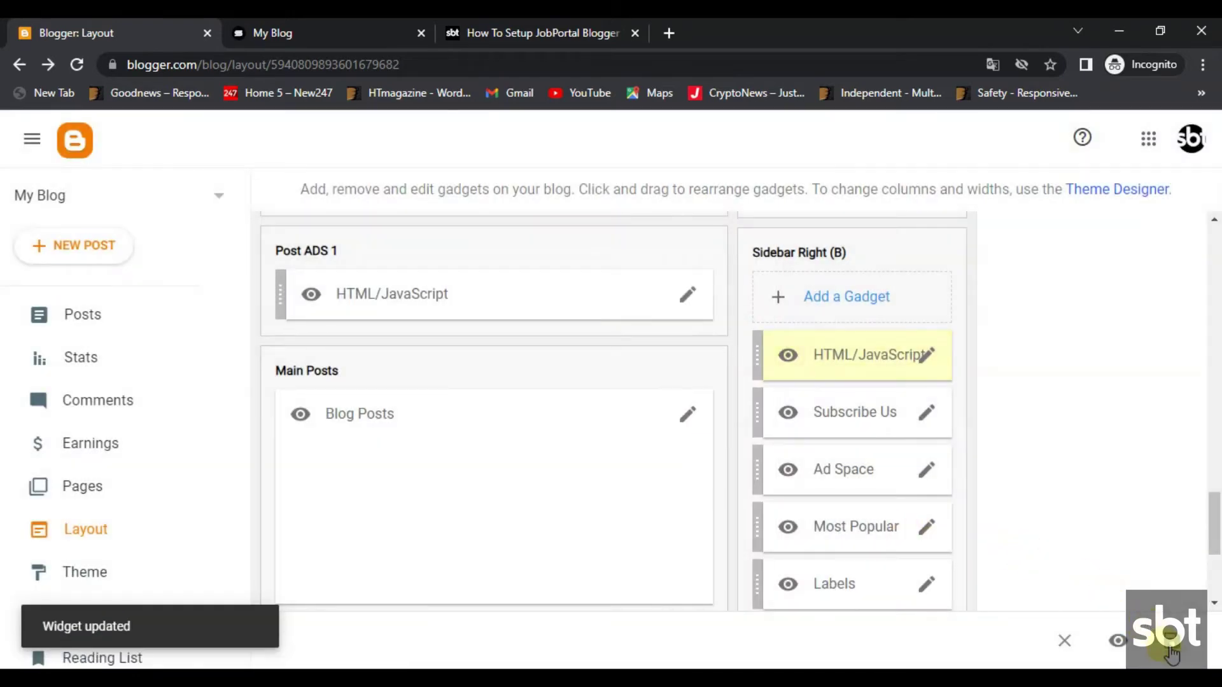
left_click(306, 25)
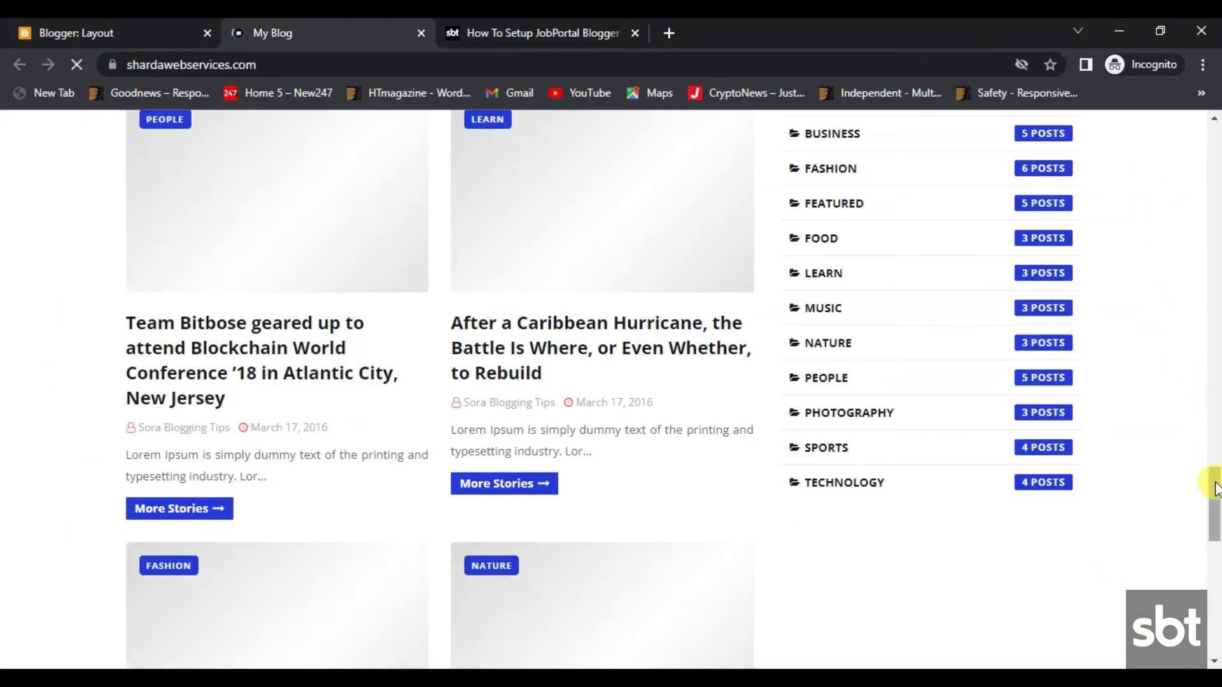
left_click_drag(1212, 486, 1214, 332)
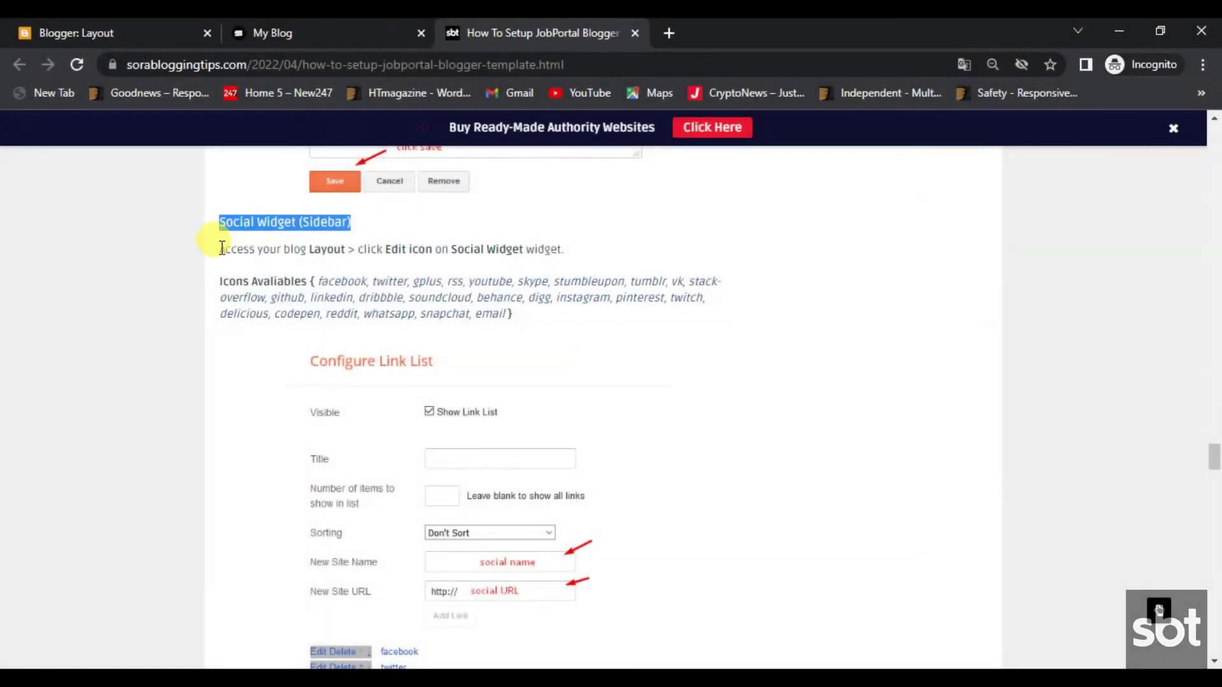
- Read the guide's Social Widget (Sidebar) section with its available icon names, and look at the Social Plugin buttons on the live blog
left_click_drag(218, 248, 598, 256)
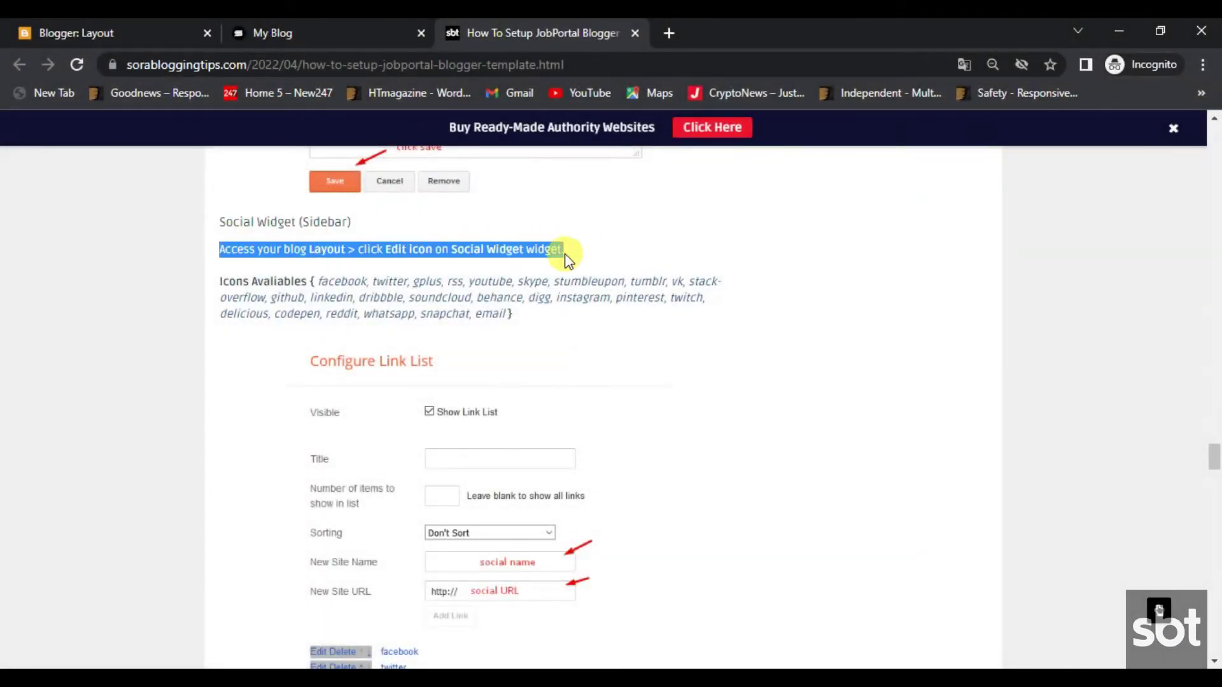
left_click_drag(222, 282, 554, 327)
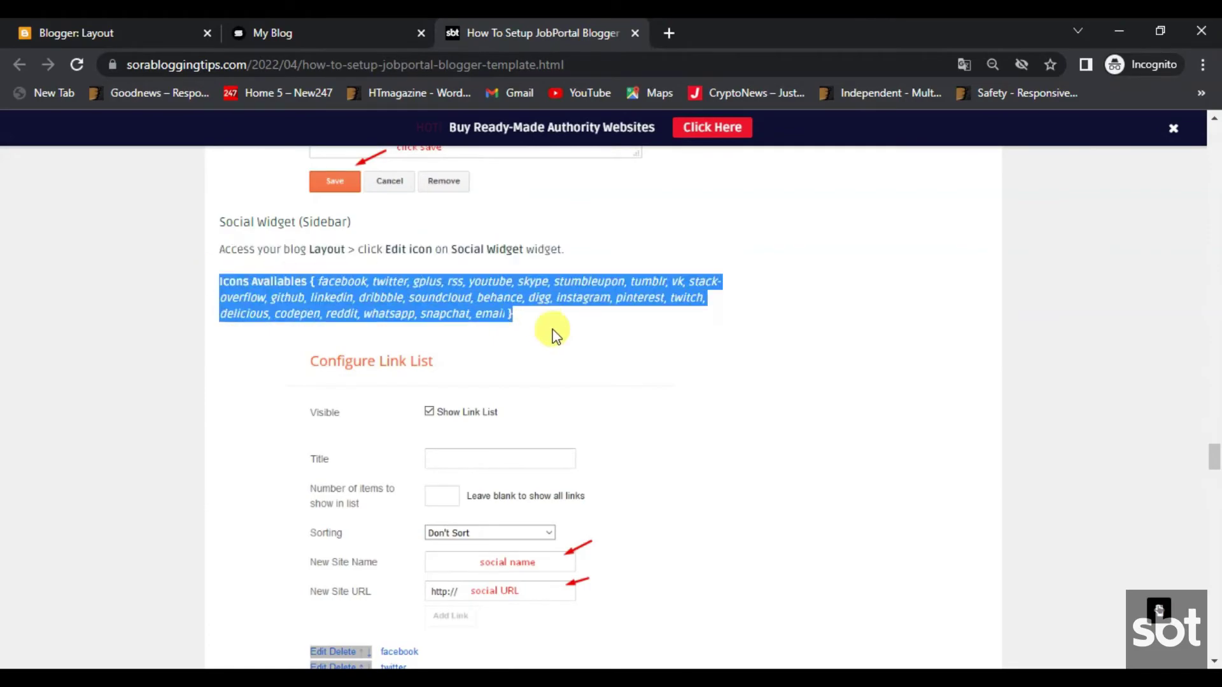
scroll(547, 337, "down", 4)
scroll(547, 335, "up", 4)
left_click(364, 39)
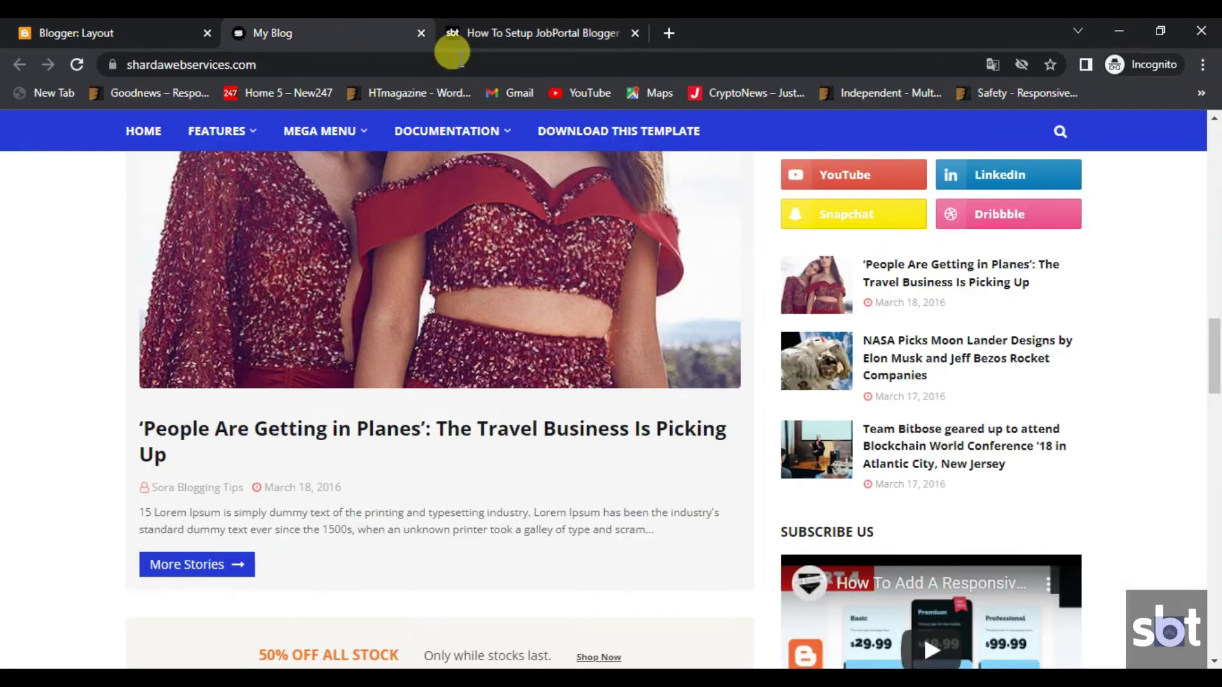
scroll(1098, 334, "down", 7)
scroll(1097, 334, "down", 8)
left_click_drag(1215, 518, 1216, 299)
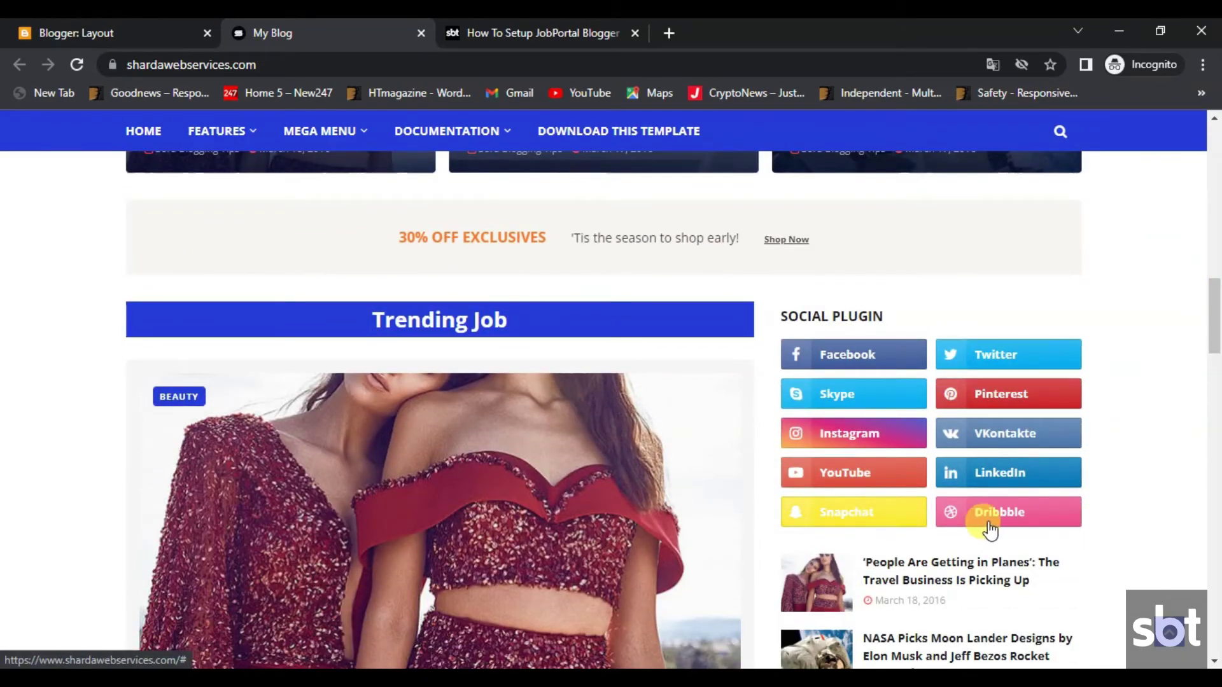
- Review the link list of the Social Plugin widget in the Blogger layout and save the widget
left_click(185, 26)
scroll(1202, 414, "up", 6)
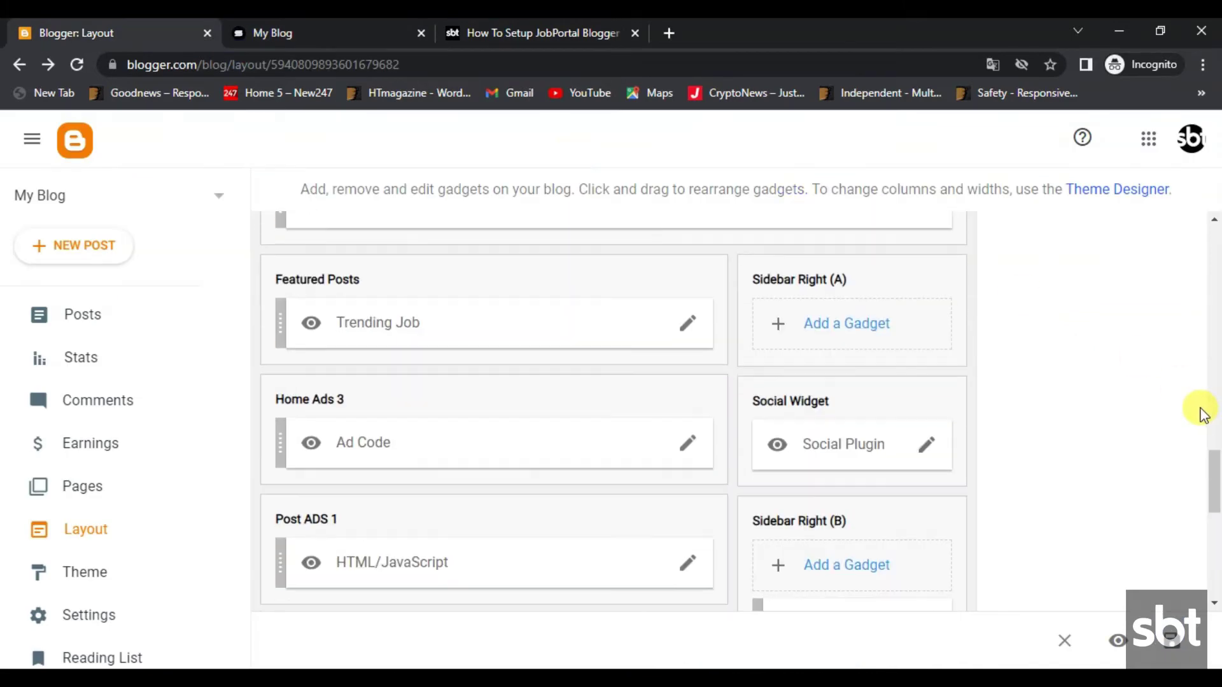
scroll(1203, 413, "down", 4)
left_click(924, 357)
scroll(623, 405, "down", 5)
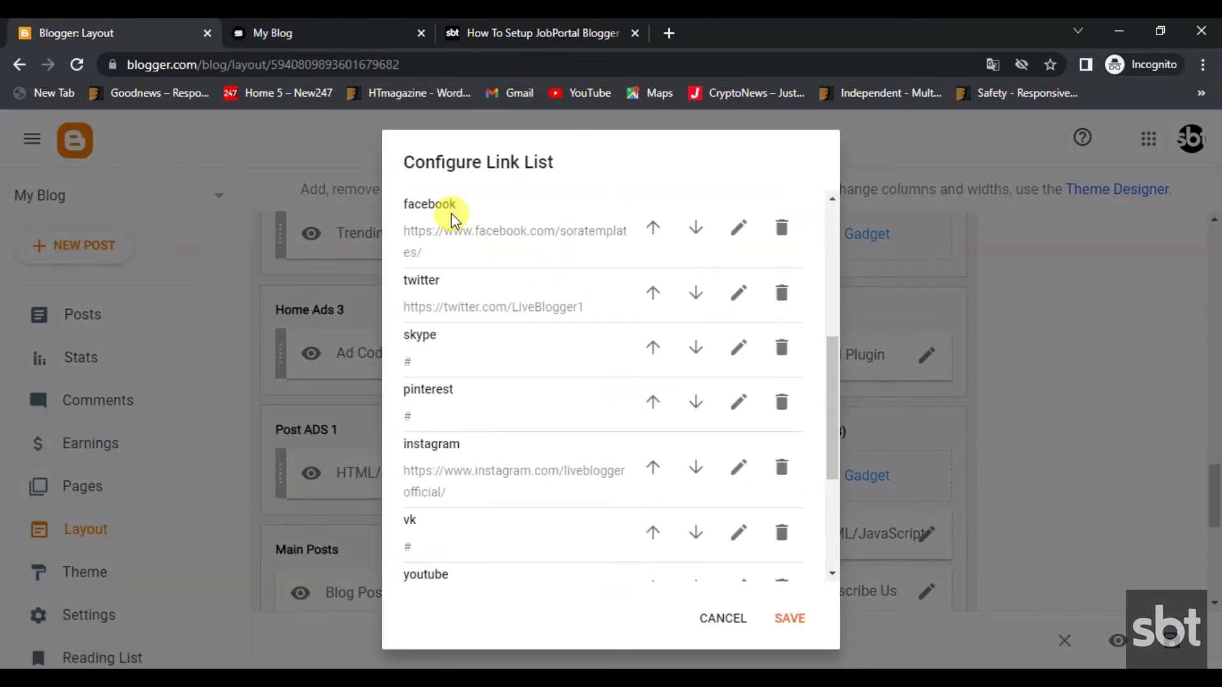
left_click(792, 620)
- Read the guide's Post Layouts section on left sidebar, full width and right sidebar, and copy the keyword left-sidebar
left_click(321, 29)
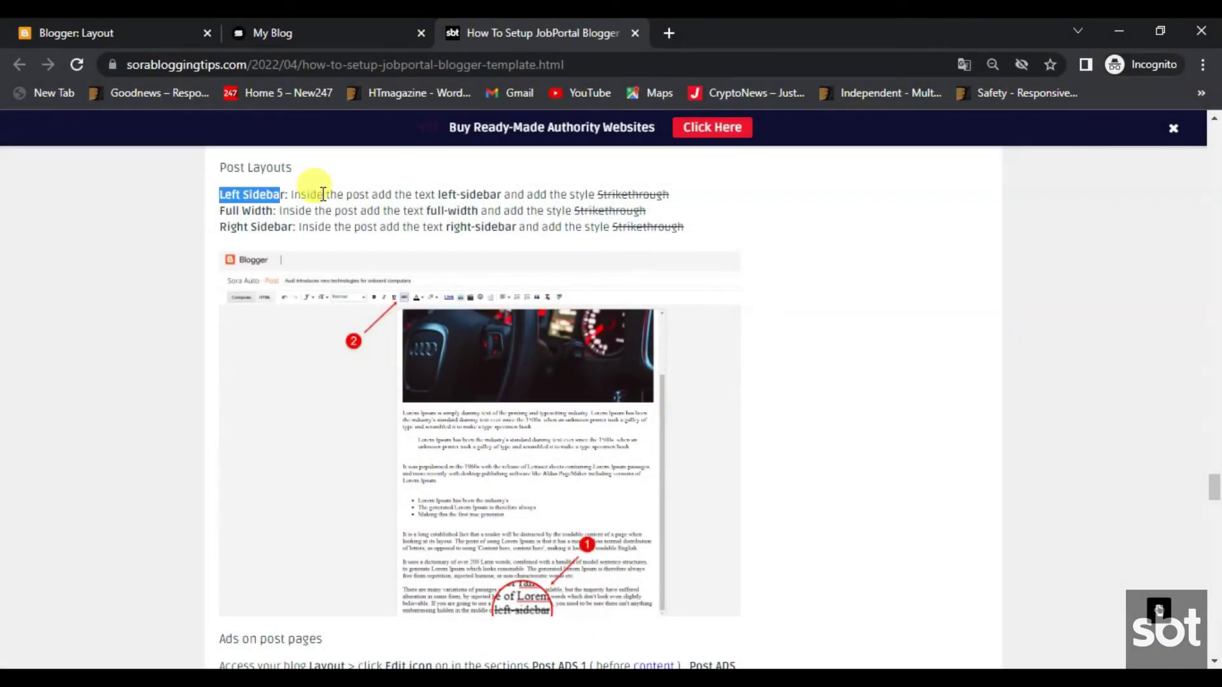
left_click_drag(324, 194, 727, 198)
left_click_drag(220, 211, 744, 210)
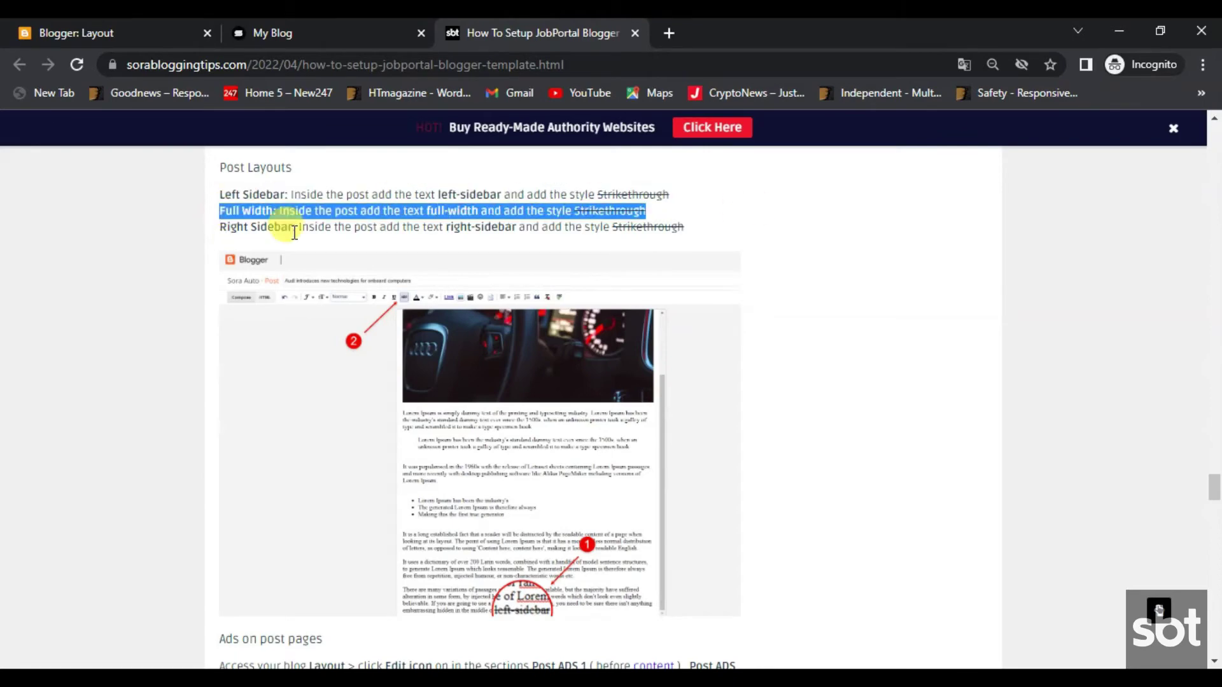
left_click_drag(219, 230, 718, 228)
scroll(513, 290, "down", 3)
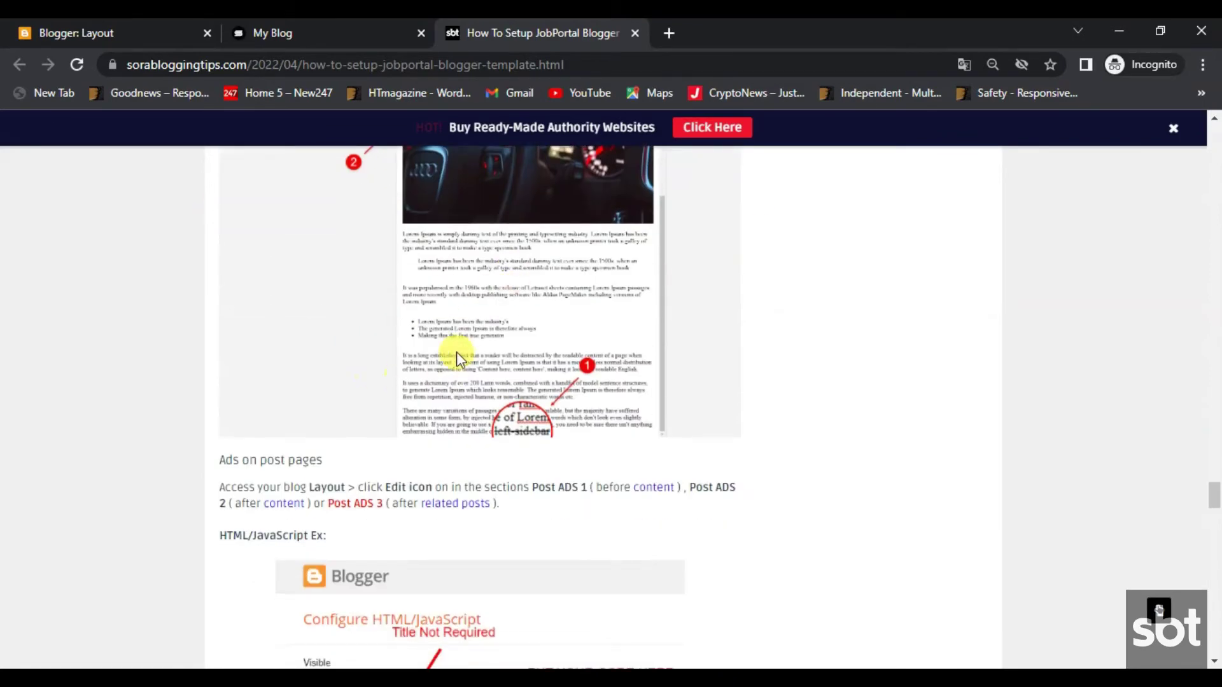
scroll(489, 399, "up", 4)
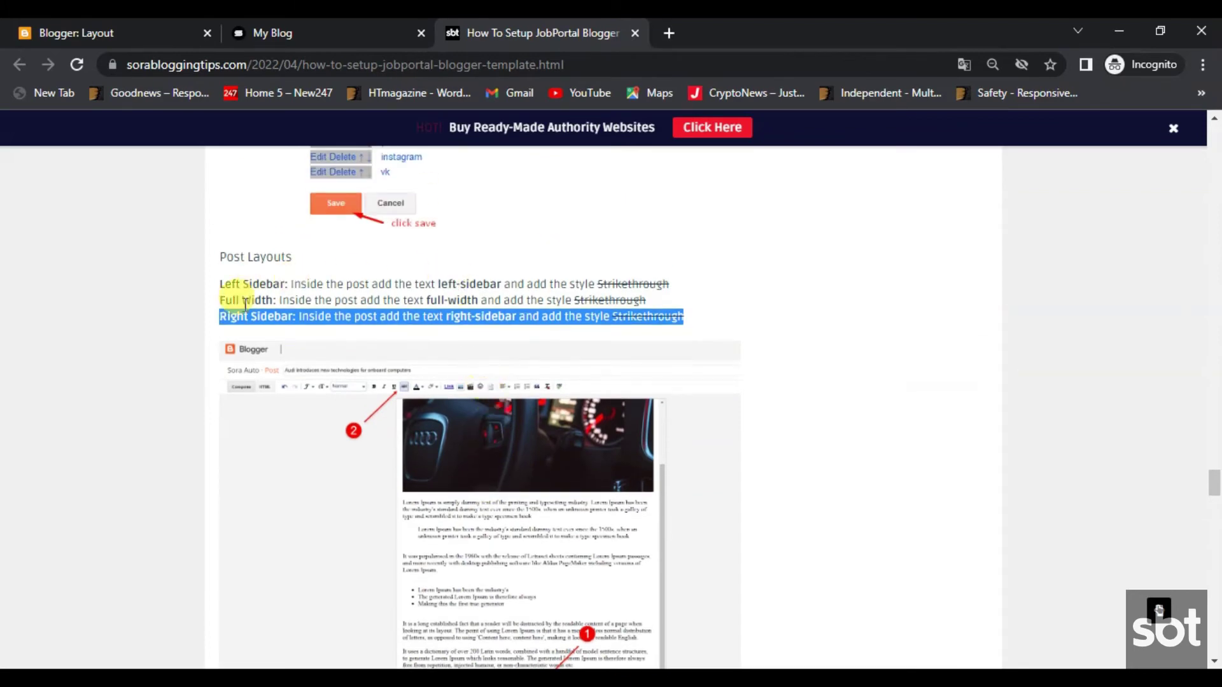
left_click(252, 317)
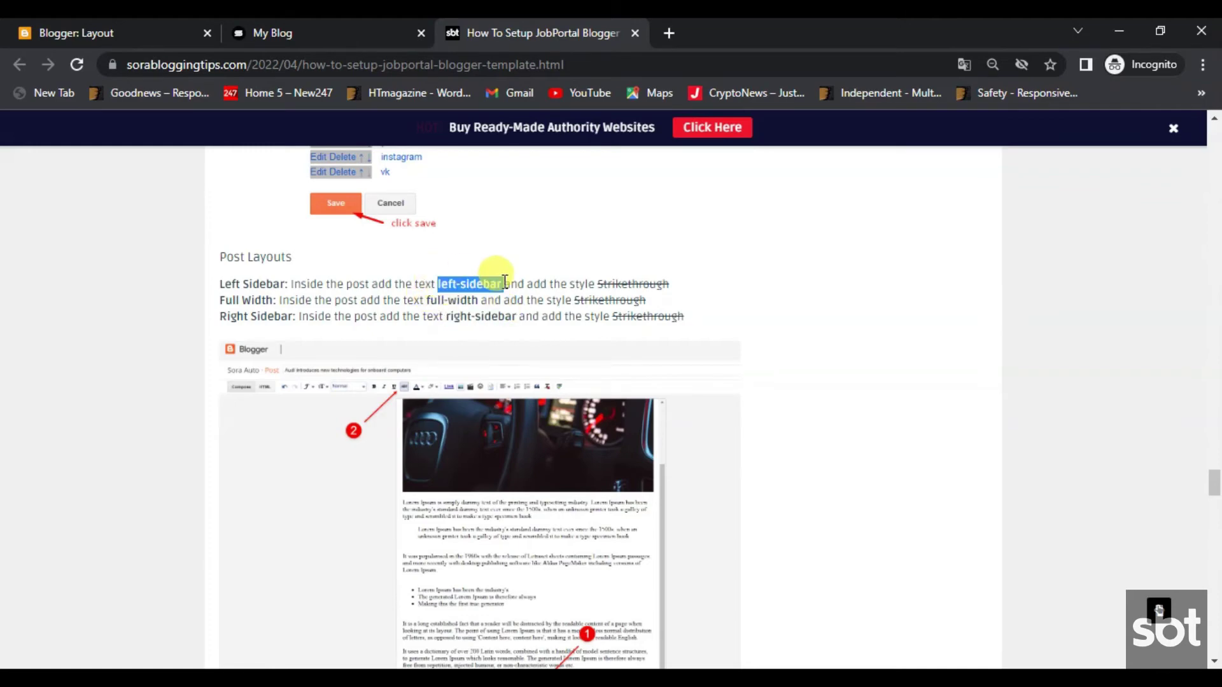
- Open the post ‘People Are Getting in Planes’: The Travel Business Is Picking Up for editing in Compose view
left_click(123, 23)
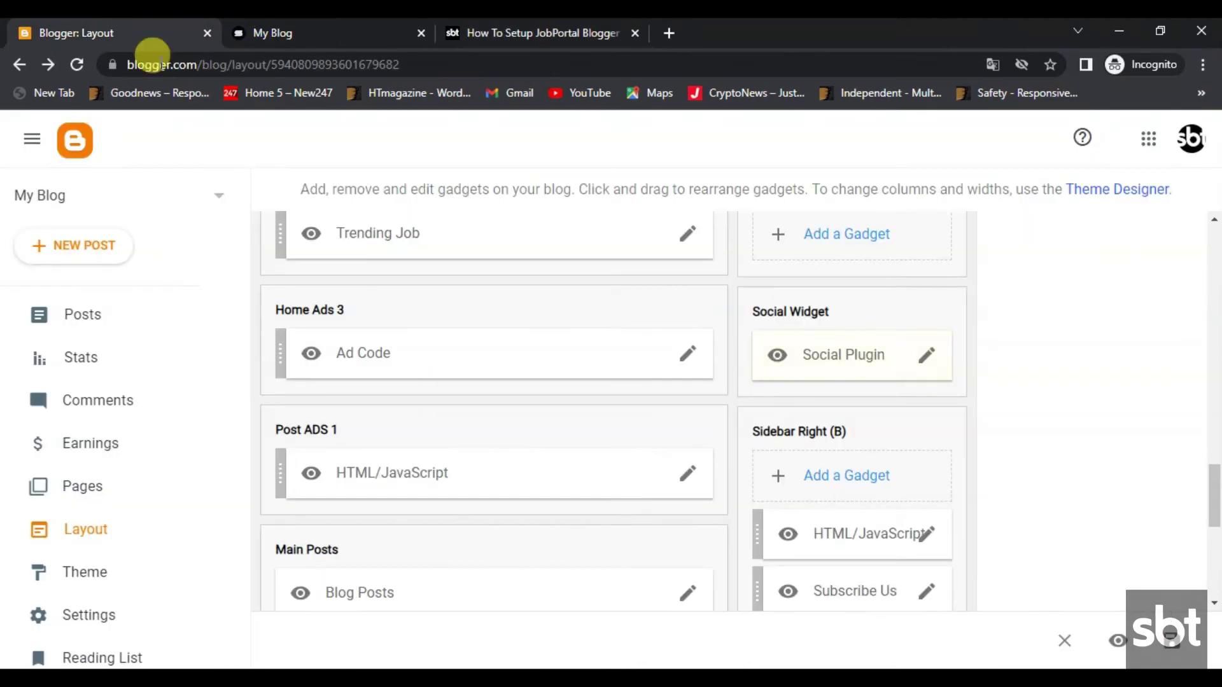
left_click(136, 318)
left_click(463, 284)
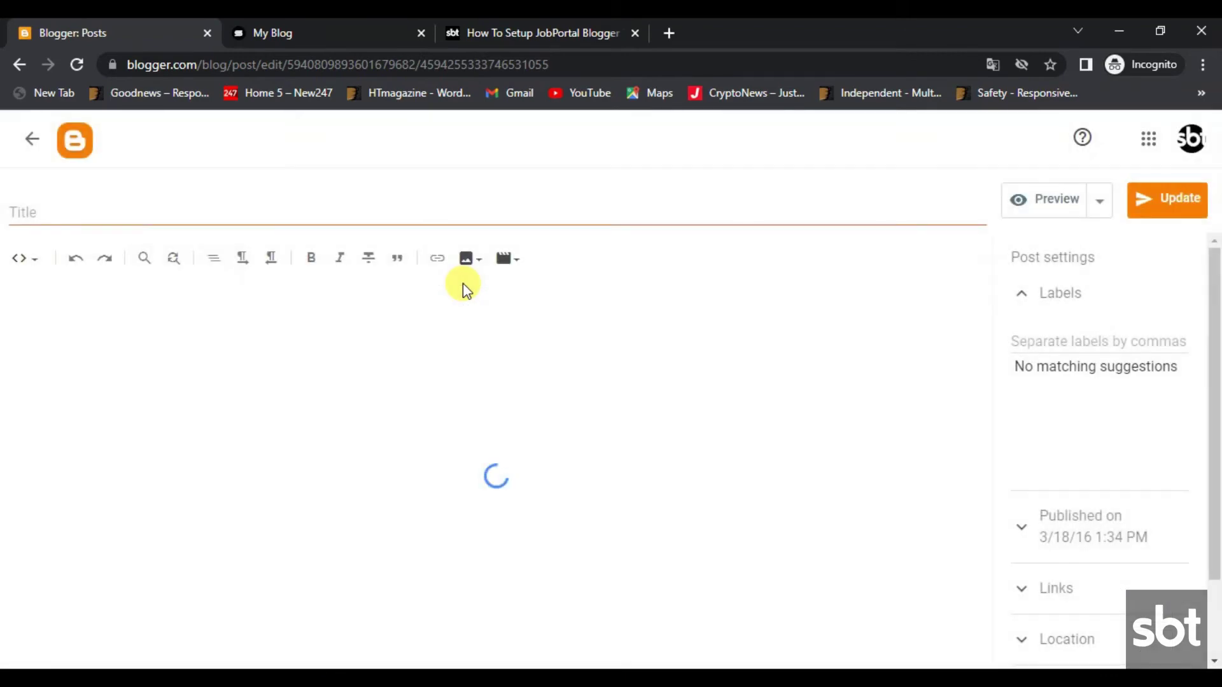
left_click(25, 258)
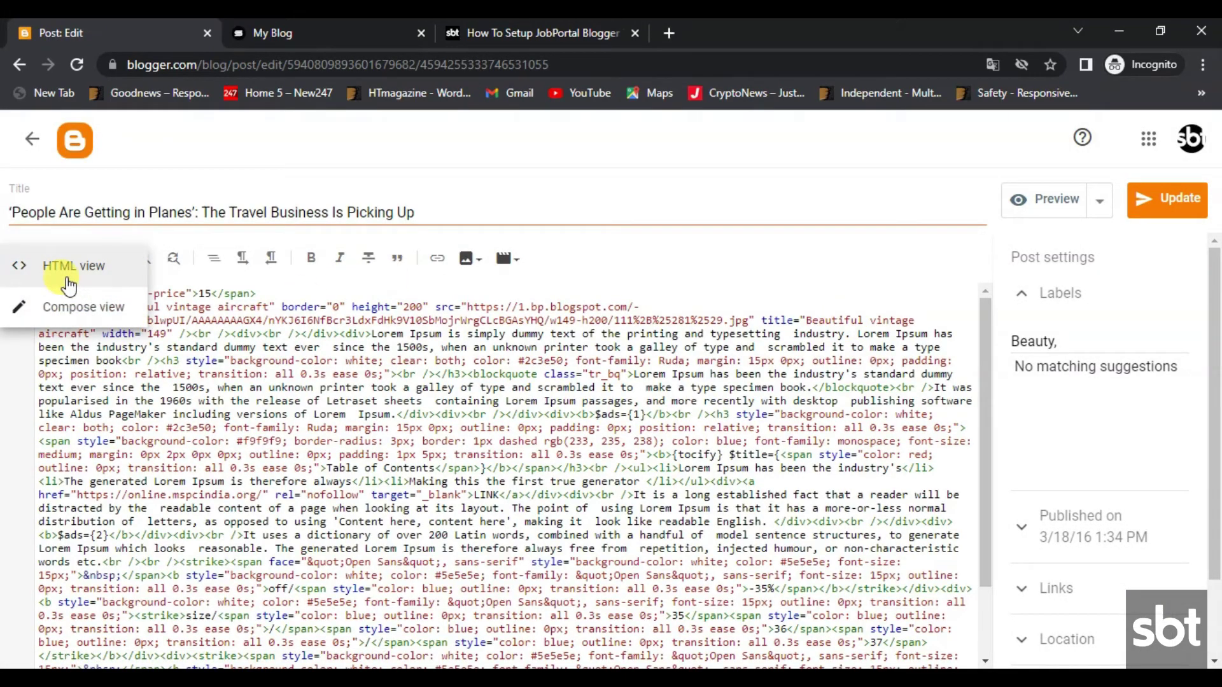
left_click(64, 307)
- Replace the full-width keyword at the end of the post with left-sidebar in strikethrough style, and update the post
left_click_drag(808, 364, 808, 592)
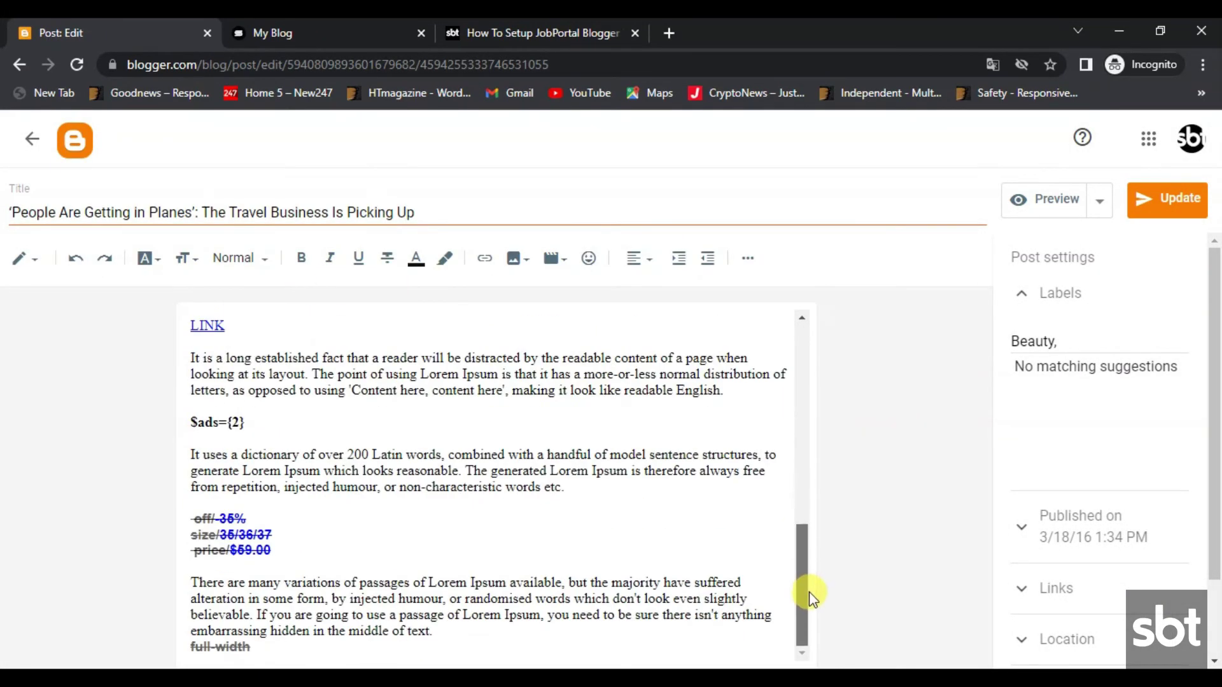
type("left-sidebar")
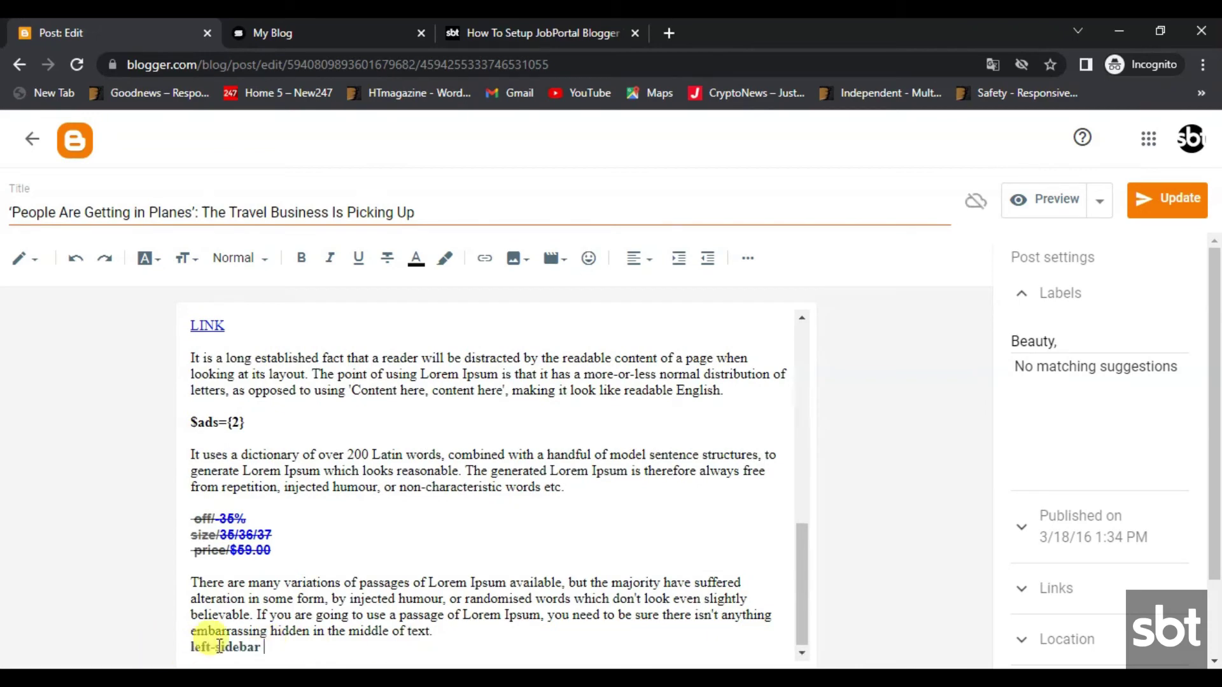
left_click_drag(262, 647, 129, 653)
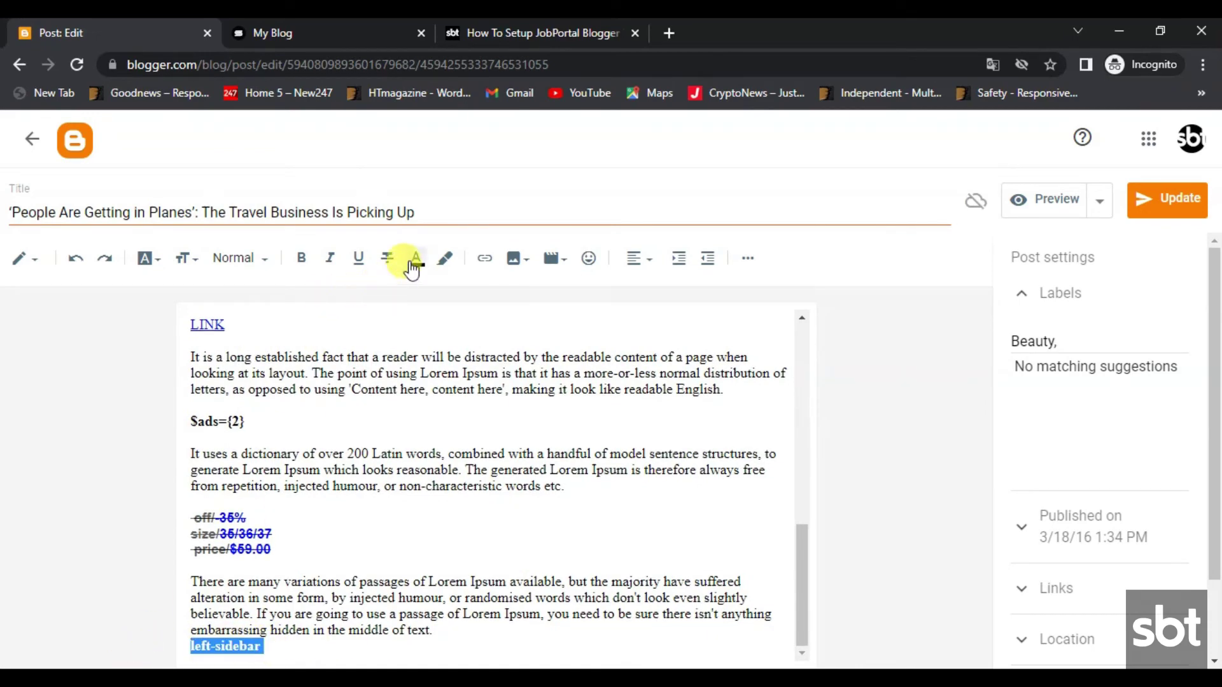
left_click(1158, 212)
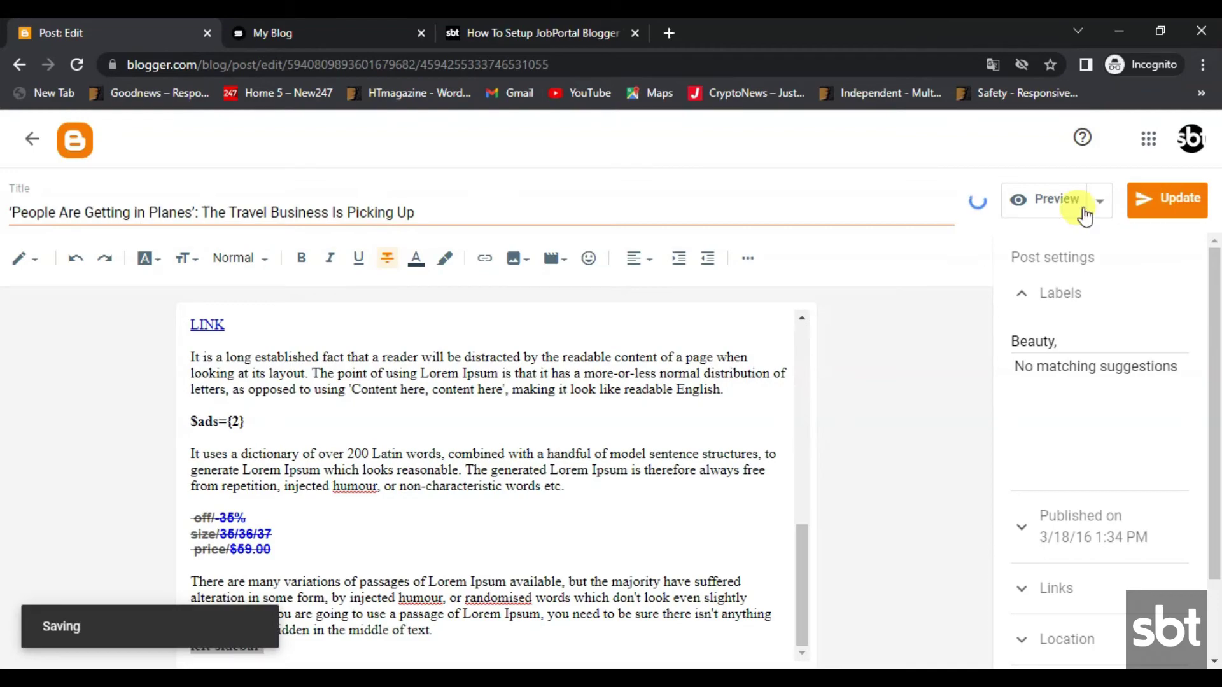
- Return to the posts list, view the edited post on the live blog, and look through its sidebar layout
left_click(31, 141)
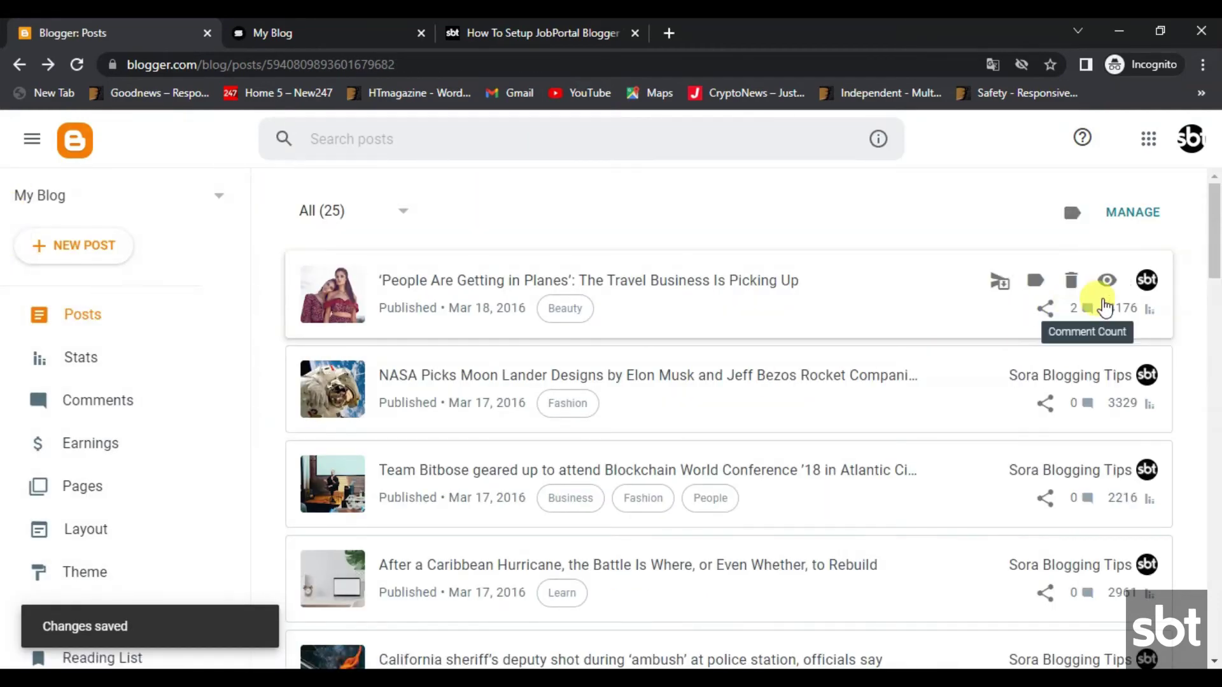
left_click(1099, 280)
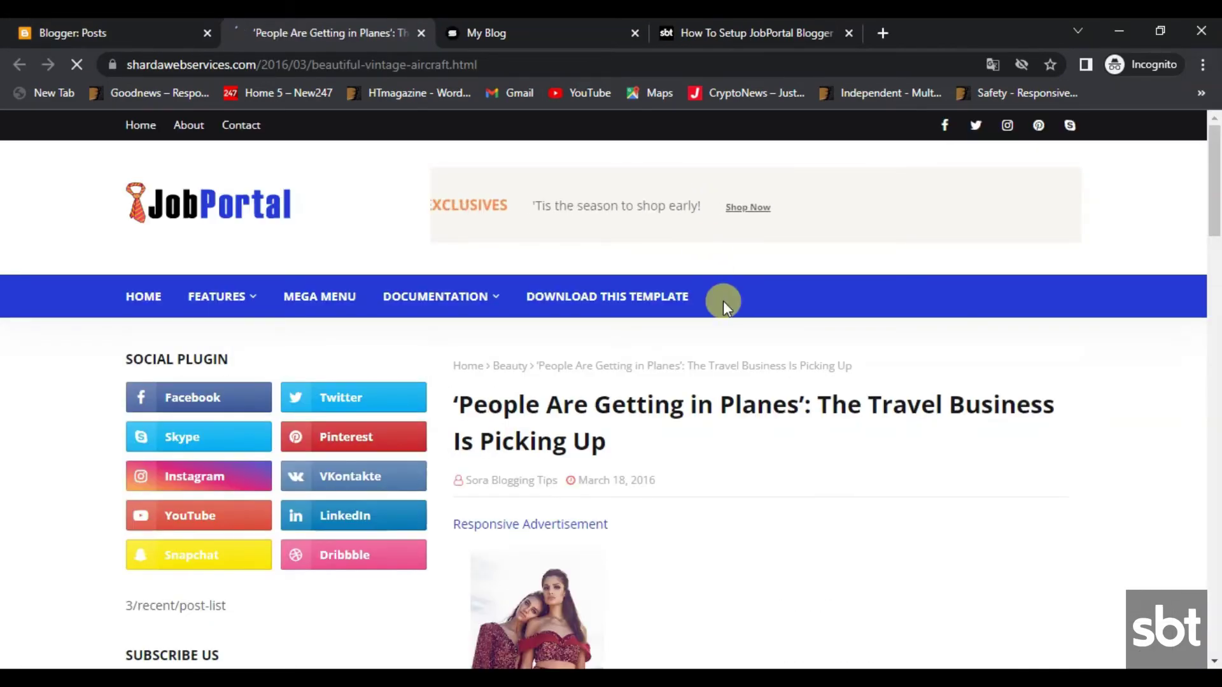
scroll(723, 300, "down", 12)
left_click_drag(1217, 344, 1217, 191)
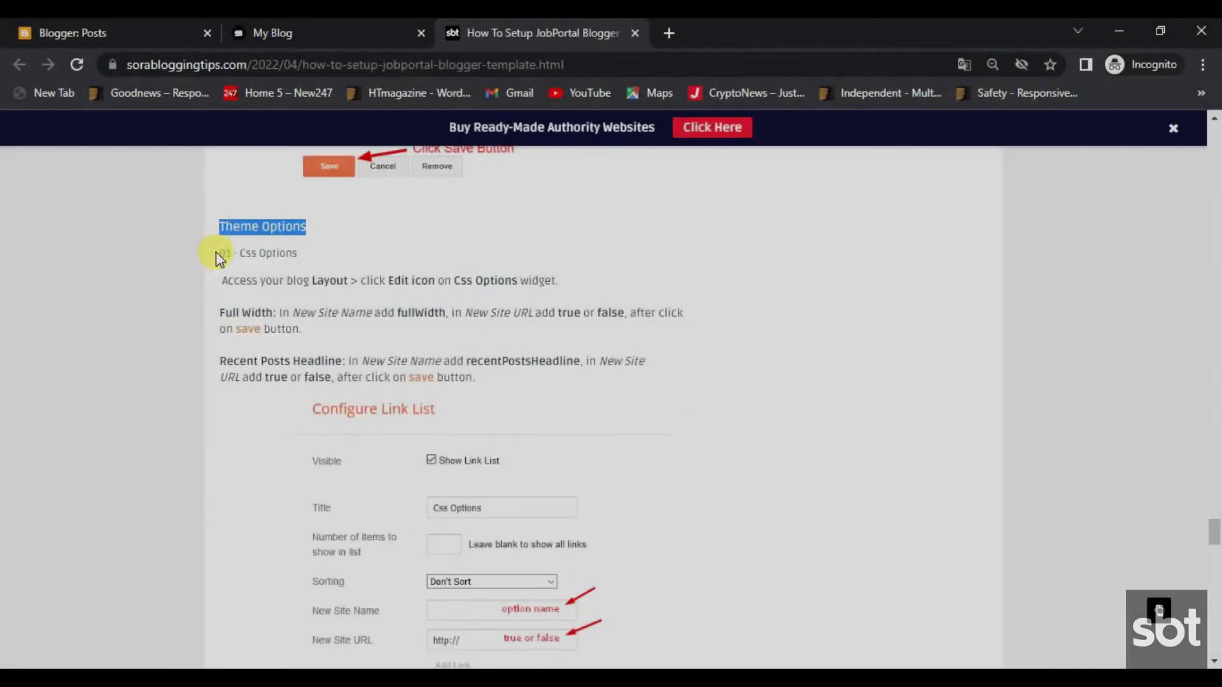
- Read the guide's Css Options instructions for the fullWidth and recentPostsHeadline settings under Theme Options
left_click_drag(216, 251, 297, 253)
left_click_drag(222, 281, 580, 289)
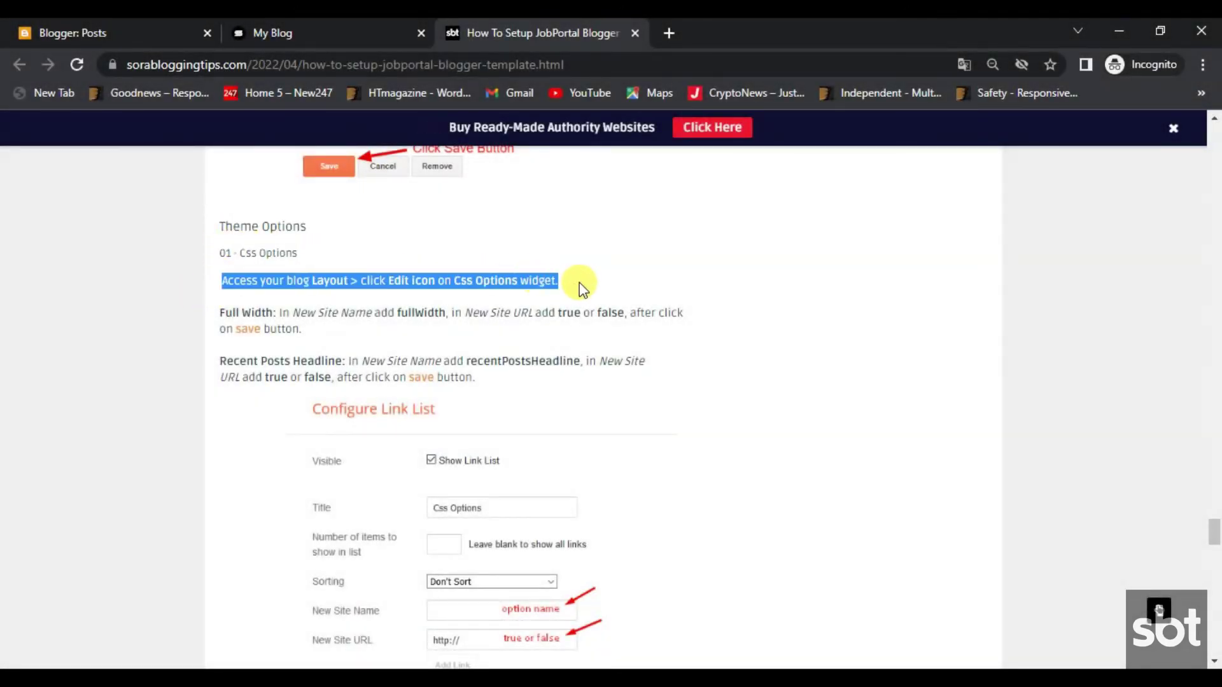
left_click_drag(220, 313, 320, 343)
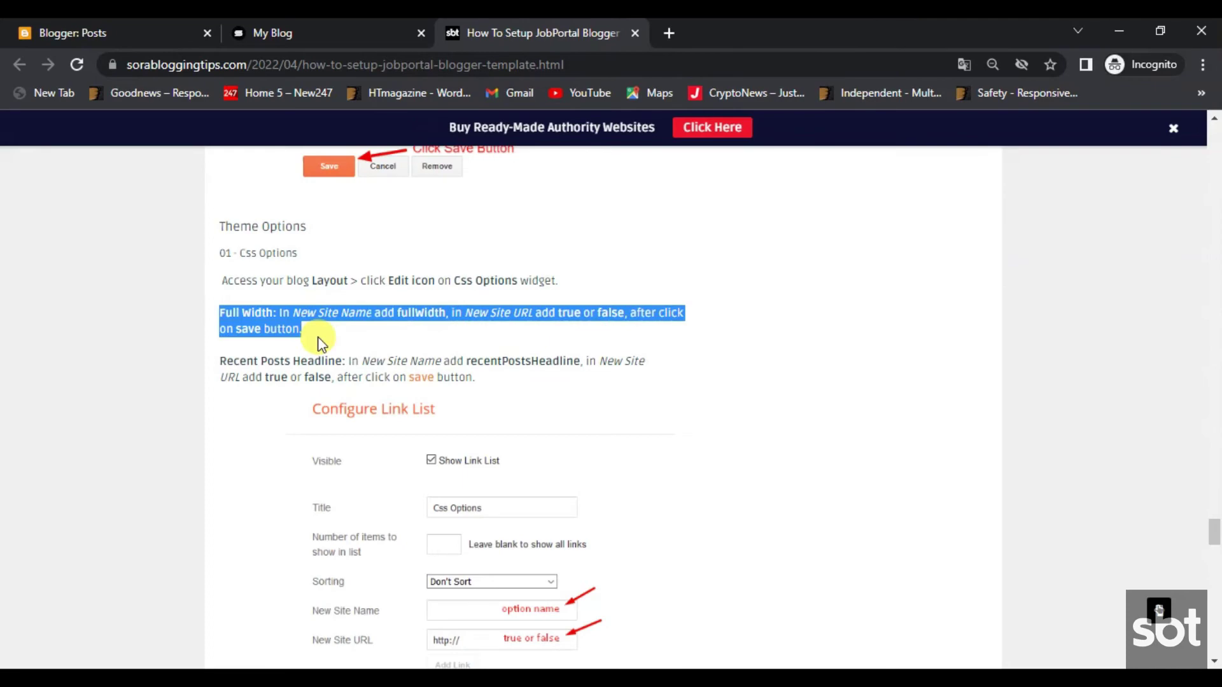
left_click_drag(222, 360, 484, 392)
scroll(484, 398, "down", 6)
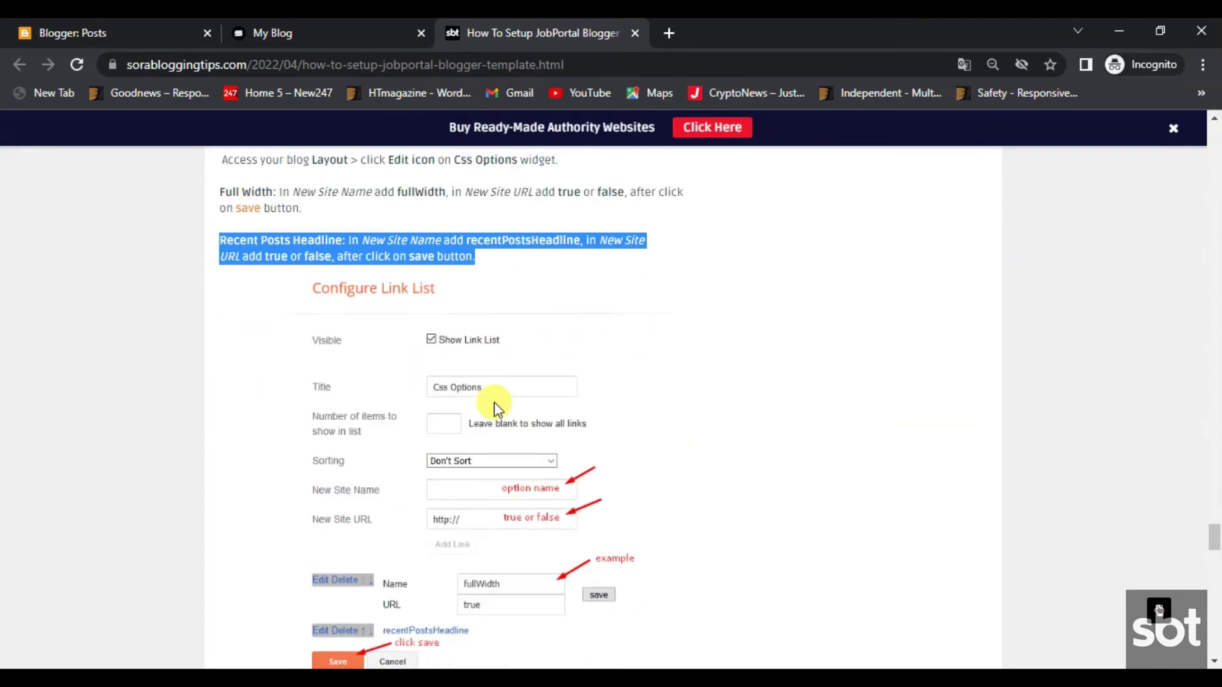
- Open the Css Options widget in the Blogger layout, review the fullWidth and recentPostsHeadline items for editing, and save the widget
left_click(304, 21)
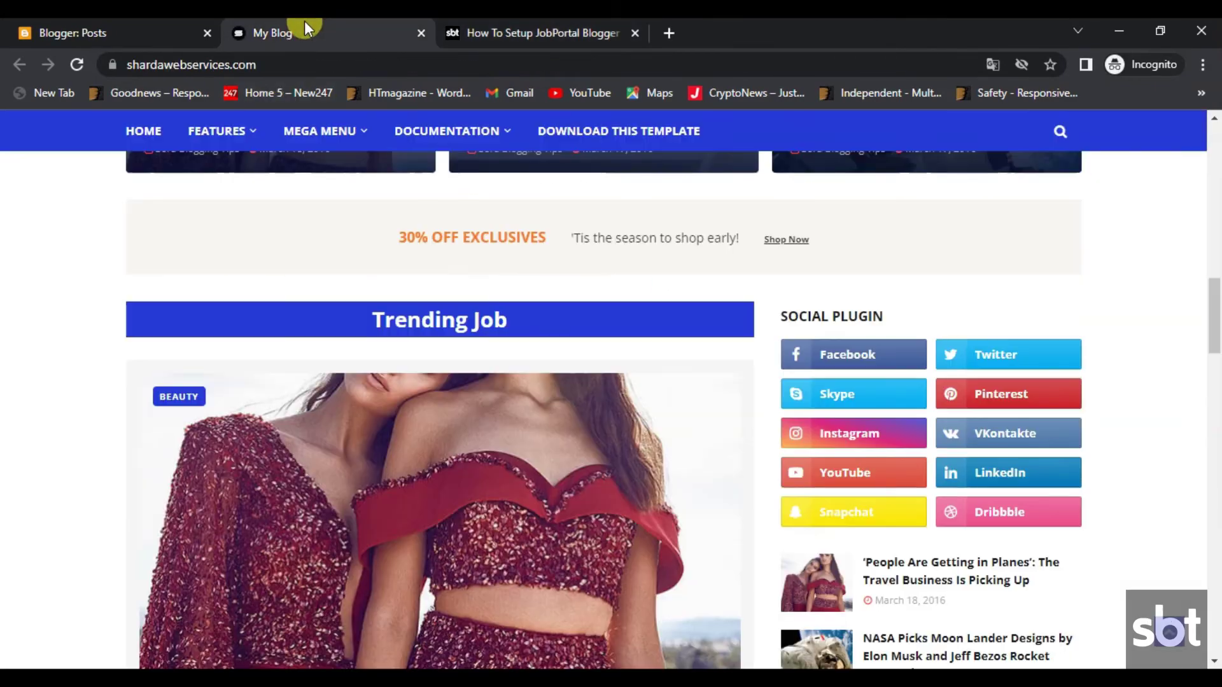
left_click(182, 25)
left_click(121, 529)
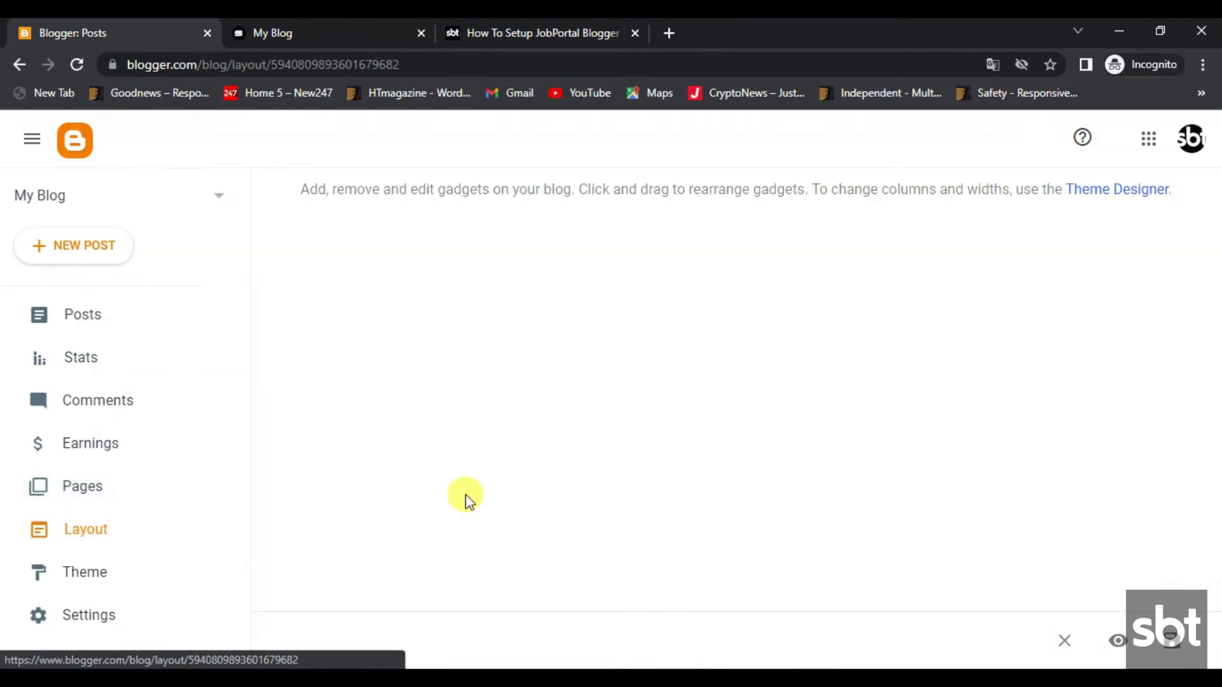
left_click(581, 366)
scroll(546, 437, "down", 3)
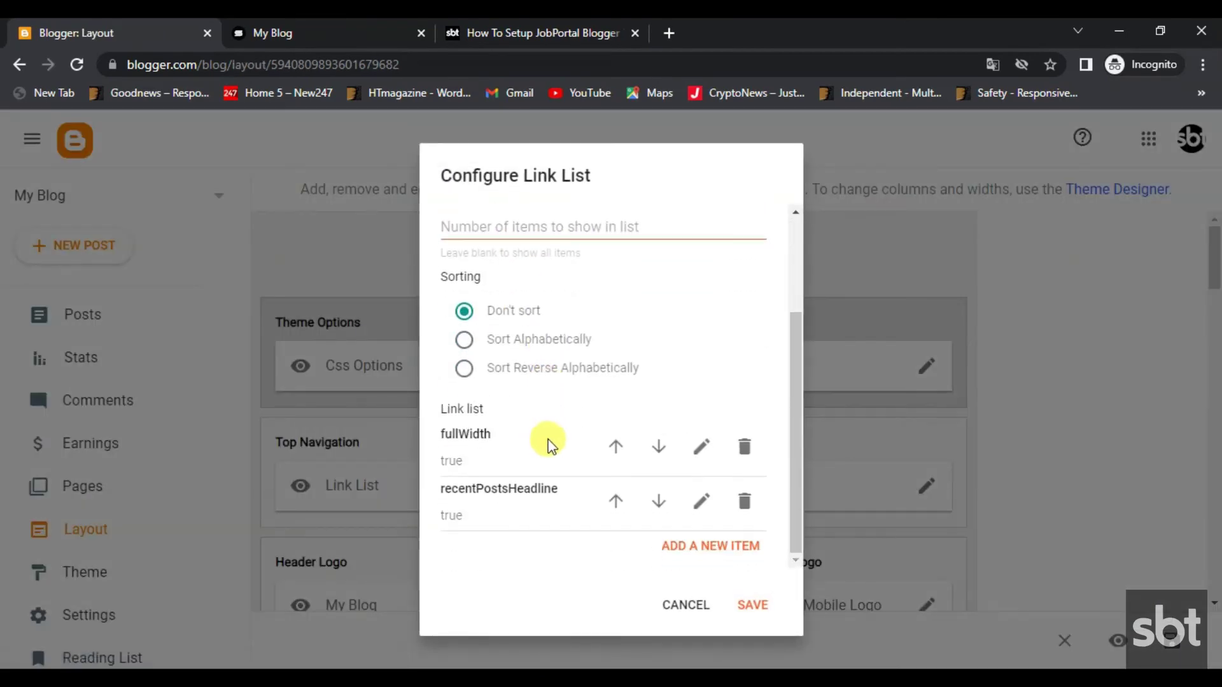
left_click(704, 445)
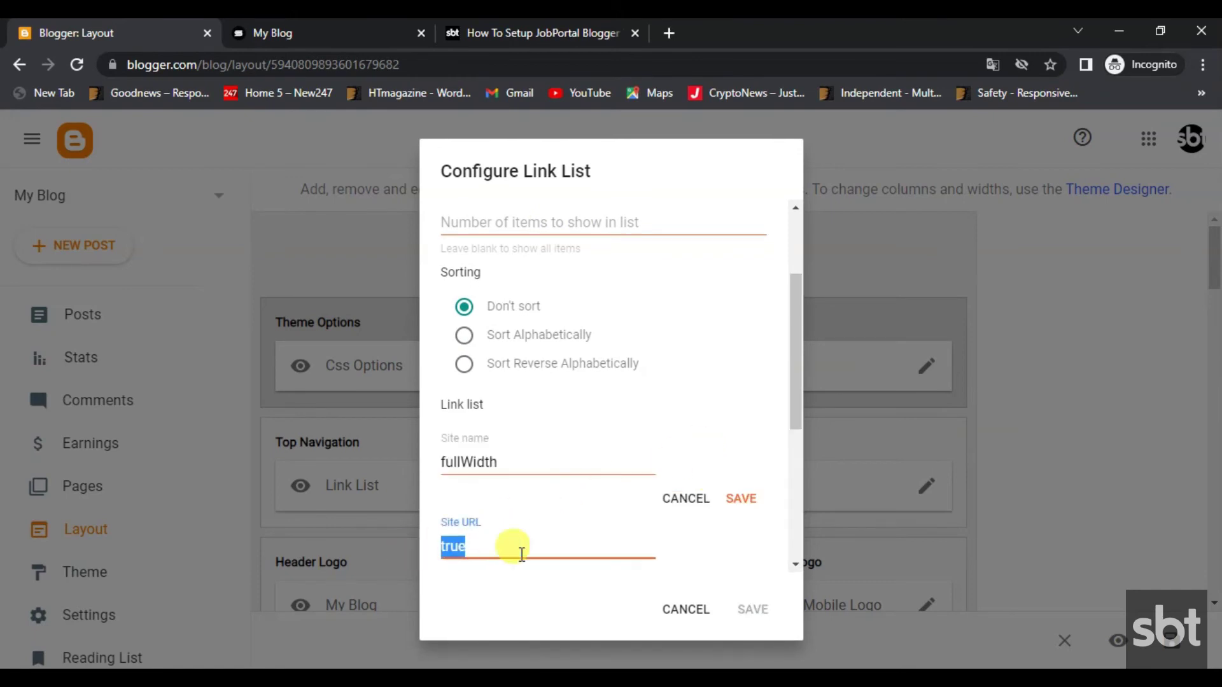
scroll(636, 510, "down", 3)
left_click(703, 439)
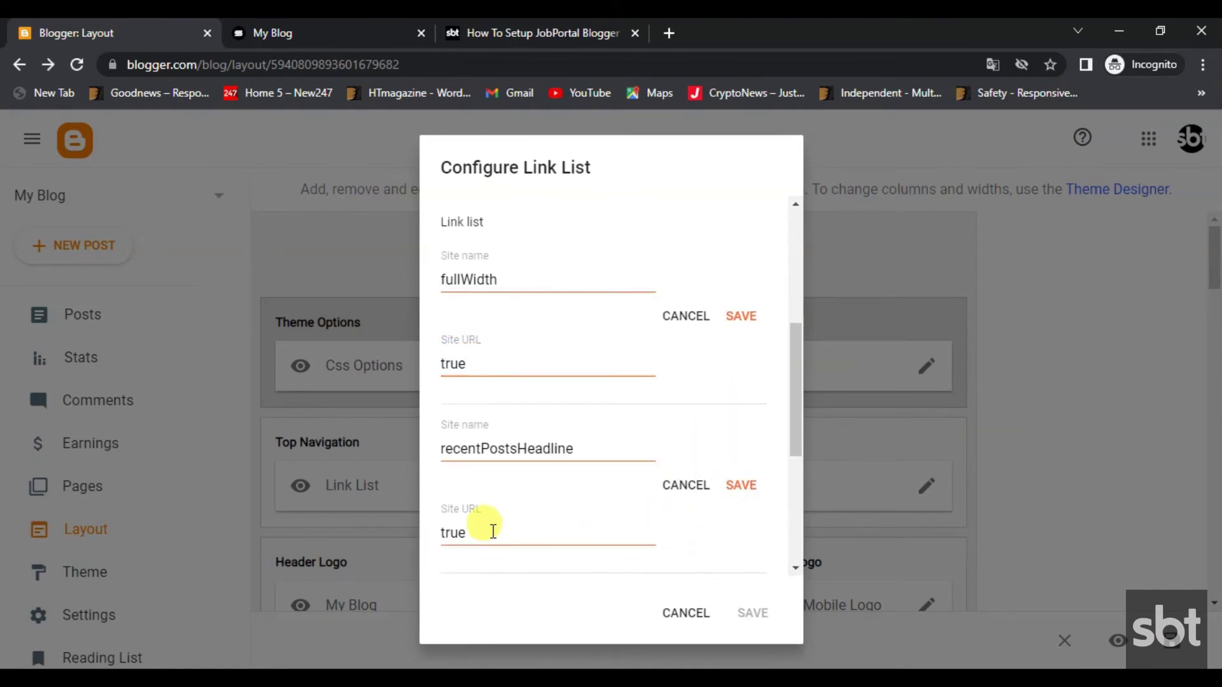
left_click(739, 325)
left_click(752, 608)
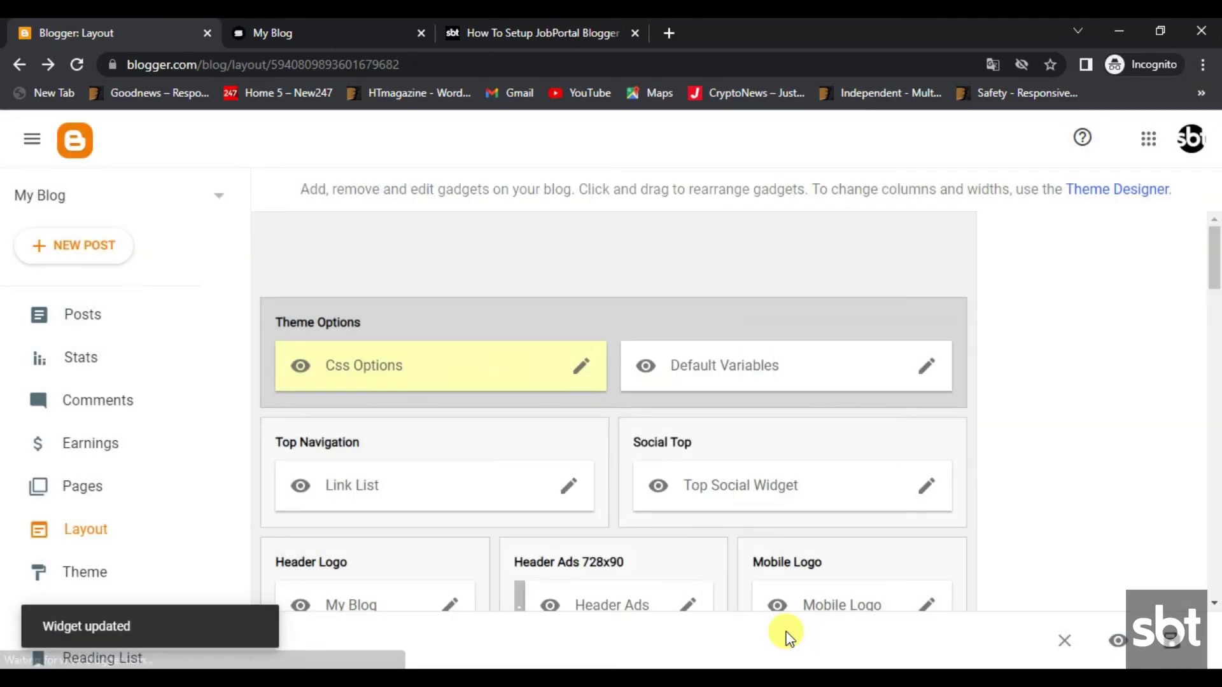
- Read the guide's Default Variables section covering Post Per Page, Fixed Sidebar, Fixed Menu, Comments System and Disqus Shortname
left_click(478, 30)
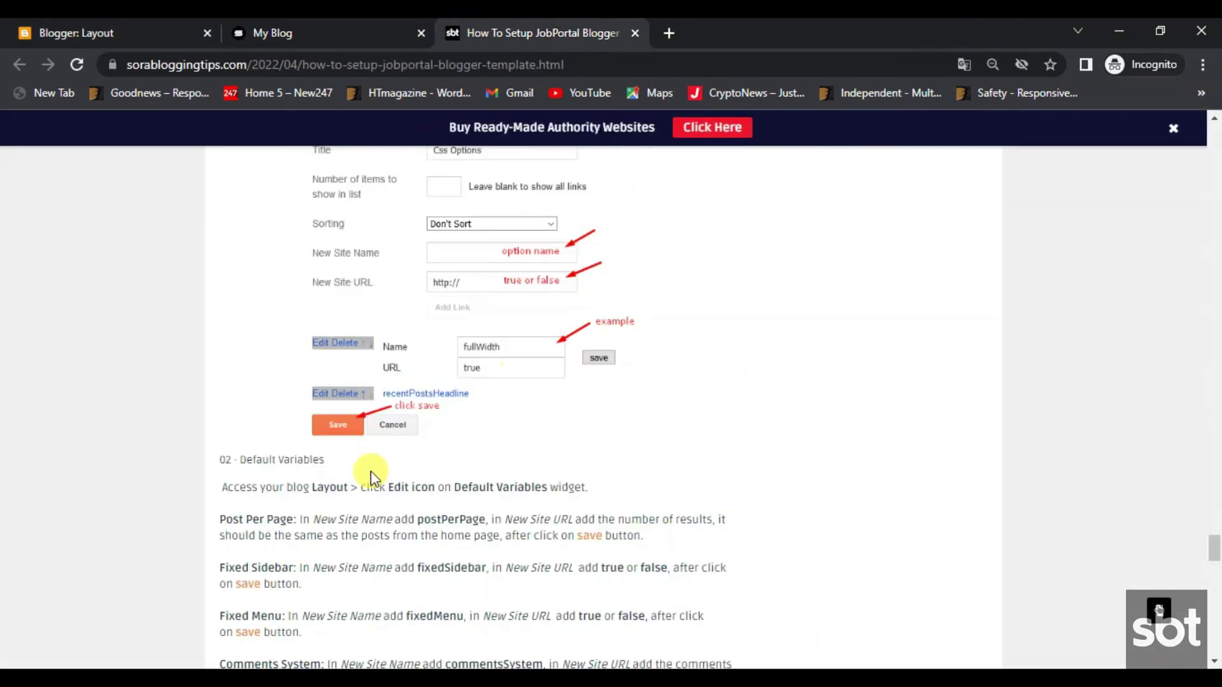
left_click_drag(219, 458, 335, 467)
left_click_drag(222, 486, 622, 498)
scroll(537, 507, "down", 3)
left_click(304, 340)
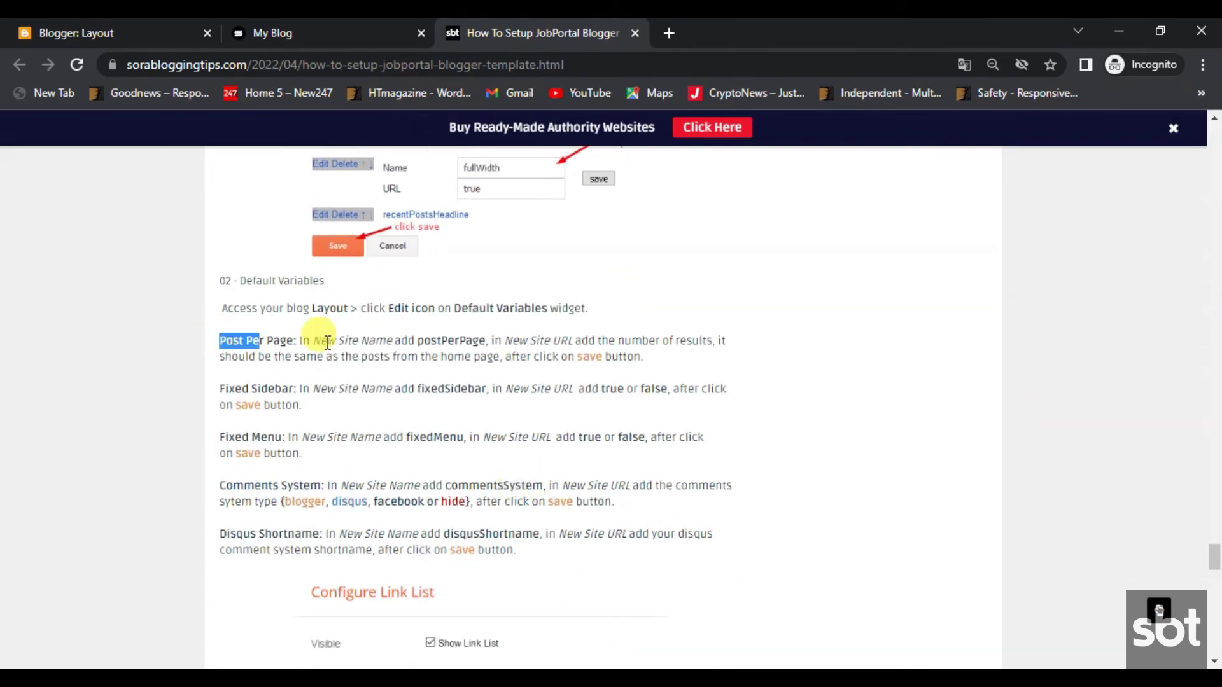
triple_click(304, 341)
left_click_drag(219, 389, 318, 419)
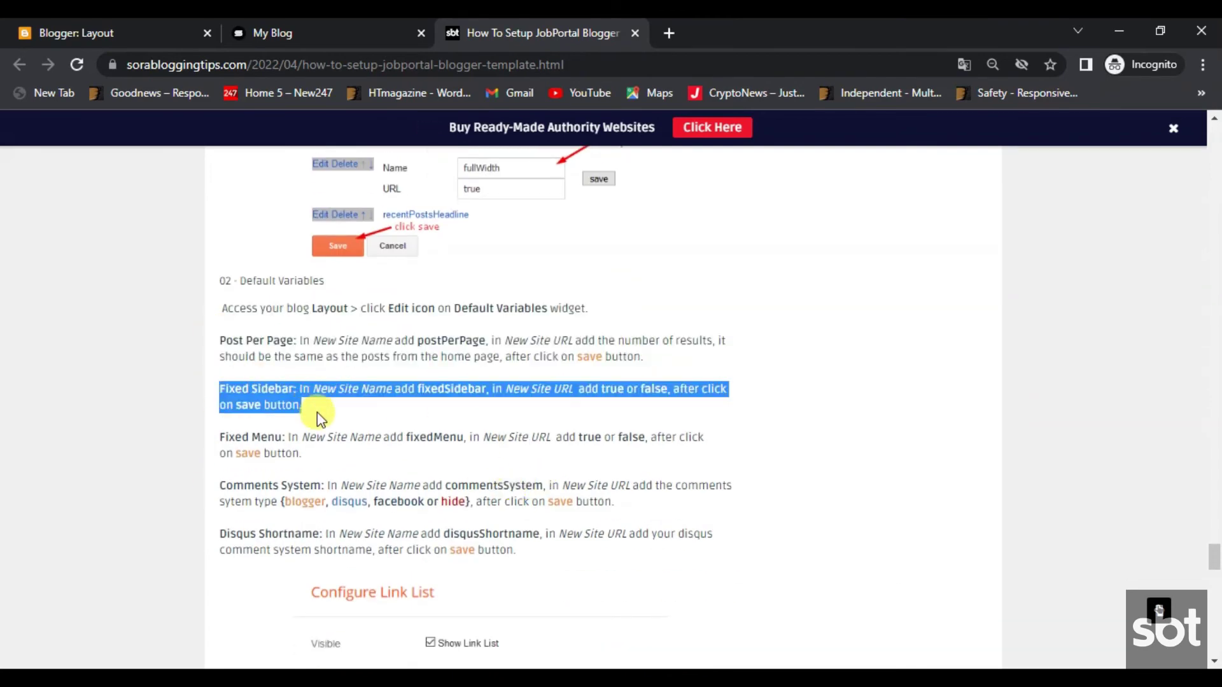
left_click_drag(220, 437, 306, 479)
left_click_drag(221, 487, 596, 519)
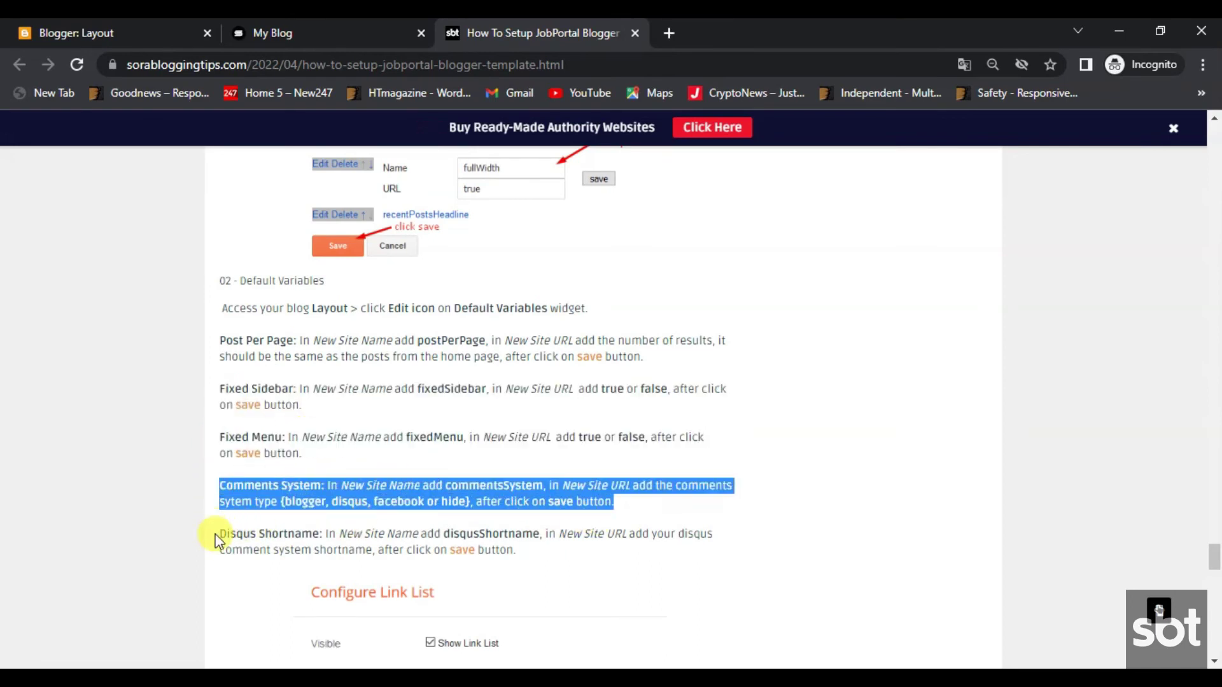
left_click_drag(218, 537, 515, 548)
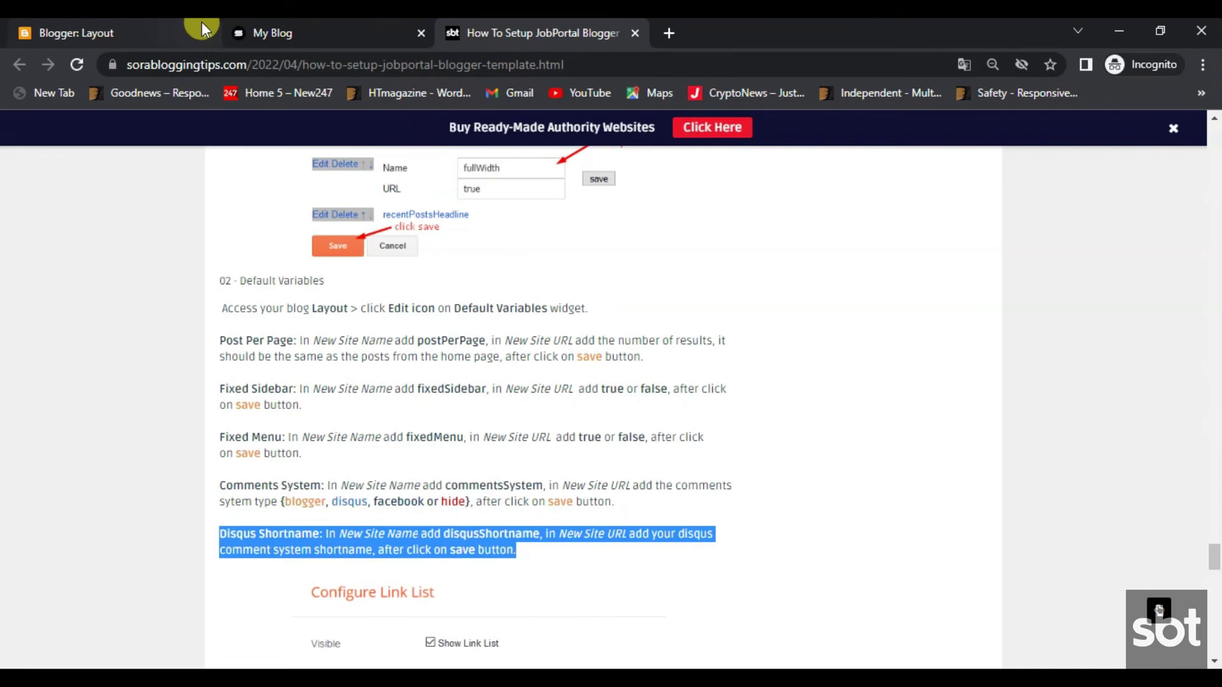
- Open the Default Variables widget in the Blogger layout and open its disqusShortname and commentsSystem items for editing
left_click(141, 19)
left_click(921, 375)
scroll(622, 500, "down", 3)
scroll(623, 505, "down", 1)
left_click(702, 312)
left_click(686, 482)
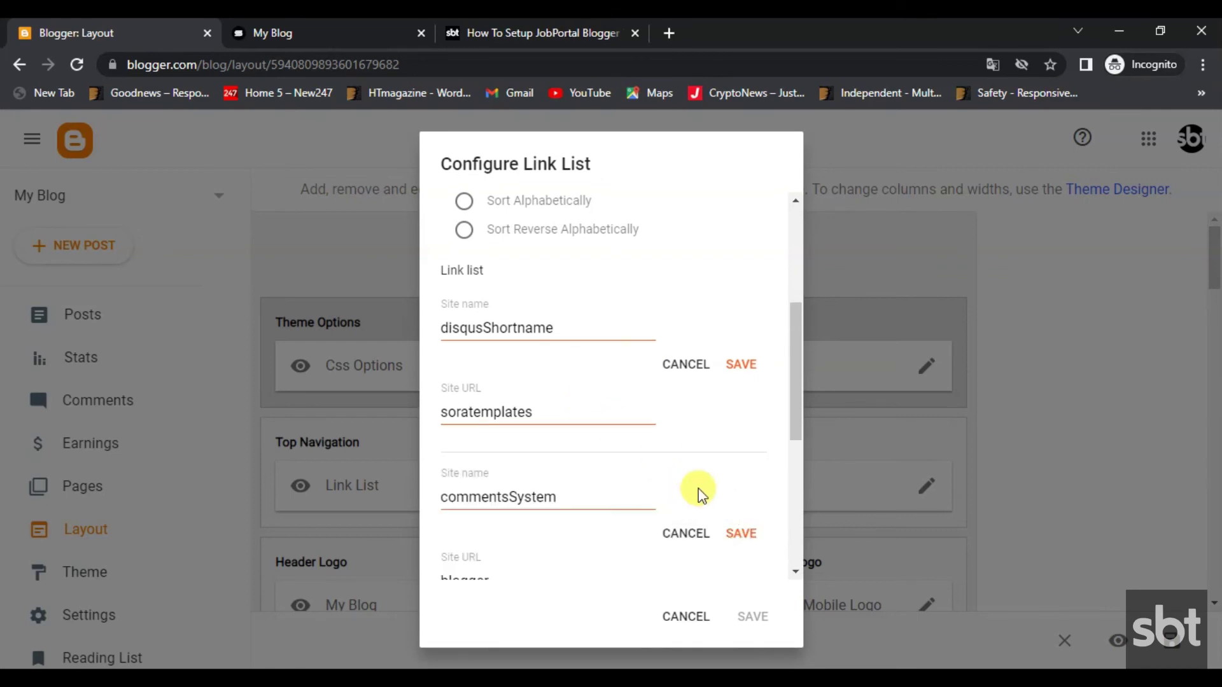
- Open the fixedSidebar, fixedMenu and postPerPage items of the Default Variables link list for editing
scroll(697, 488, "down", 3)
left_click(700, 468)
scroll(703, 487, "down", 1)
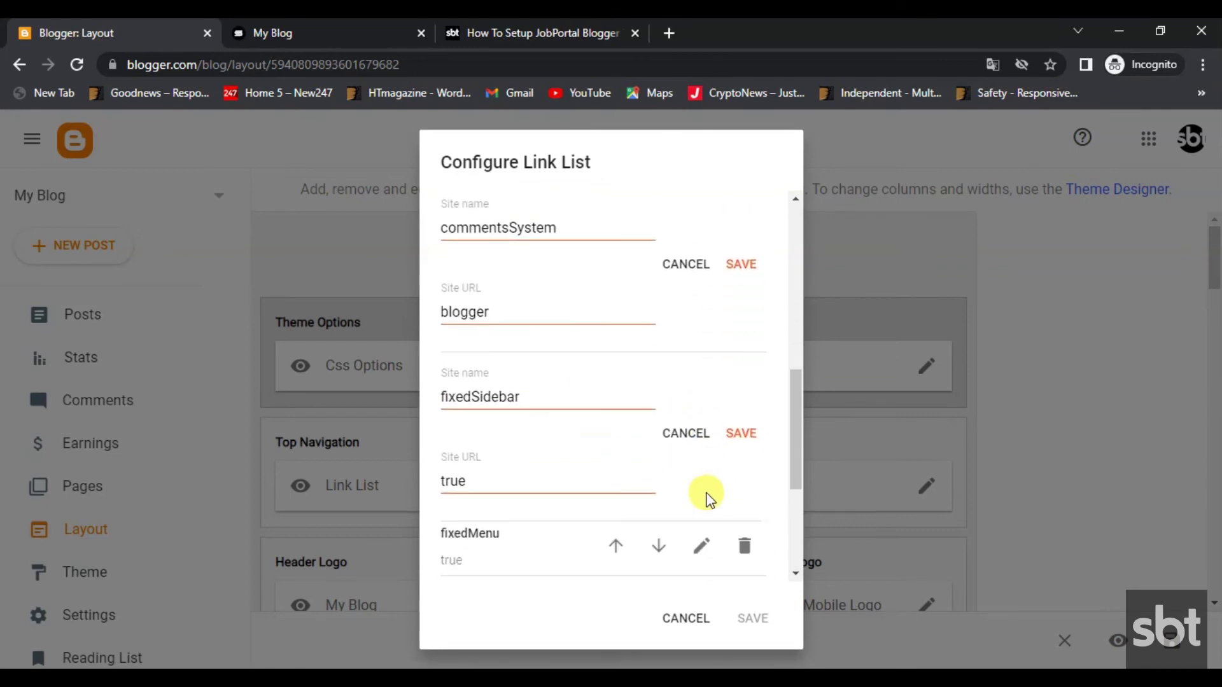
scroll(698, 482, "down", 2)
left_click(702, 458)
scroll(706, 483, "down", 2)
scroll(711, 509, "down", 1)
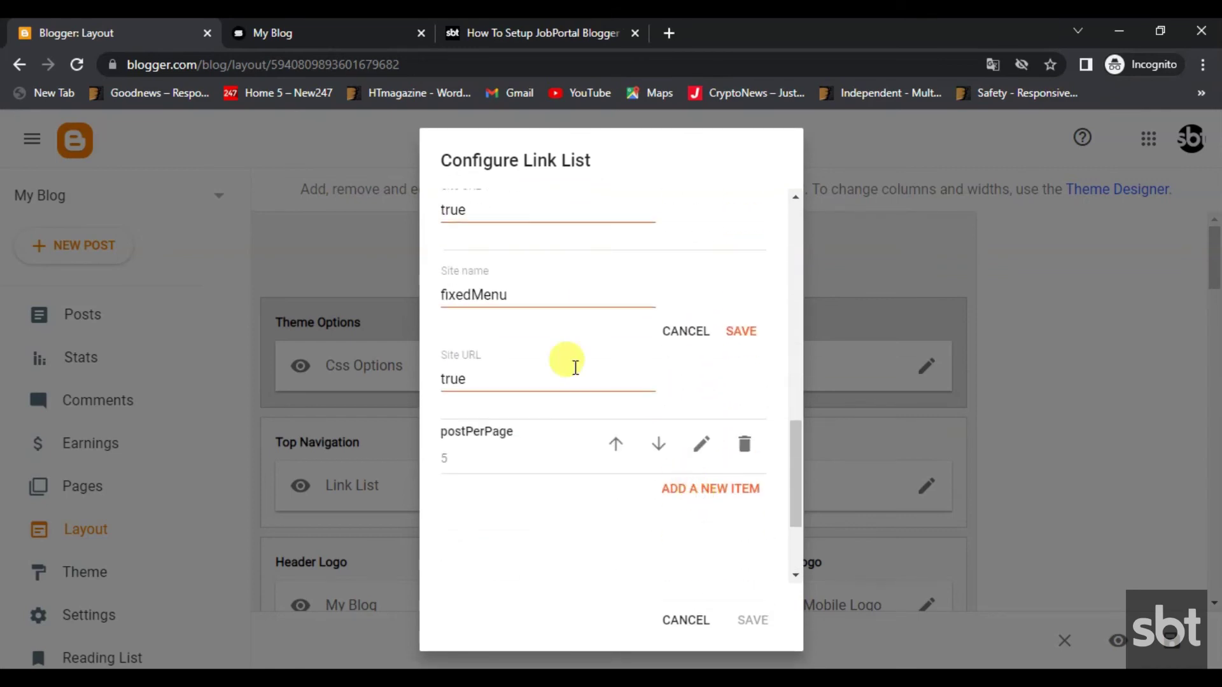
left_click(702, 444)
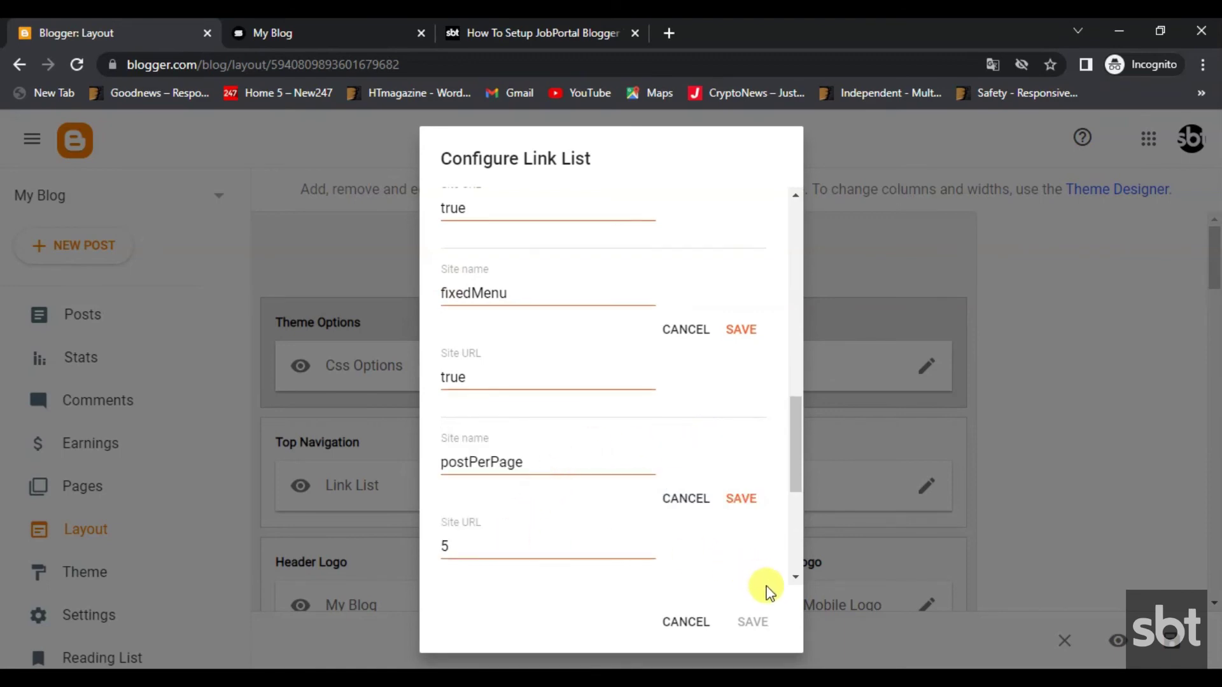
- Save all five opened link list items and save the Default Variables widget
left_click(751, 503)
left_click(739, 328)
left_click(750, 283)
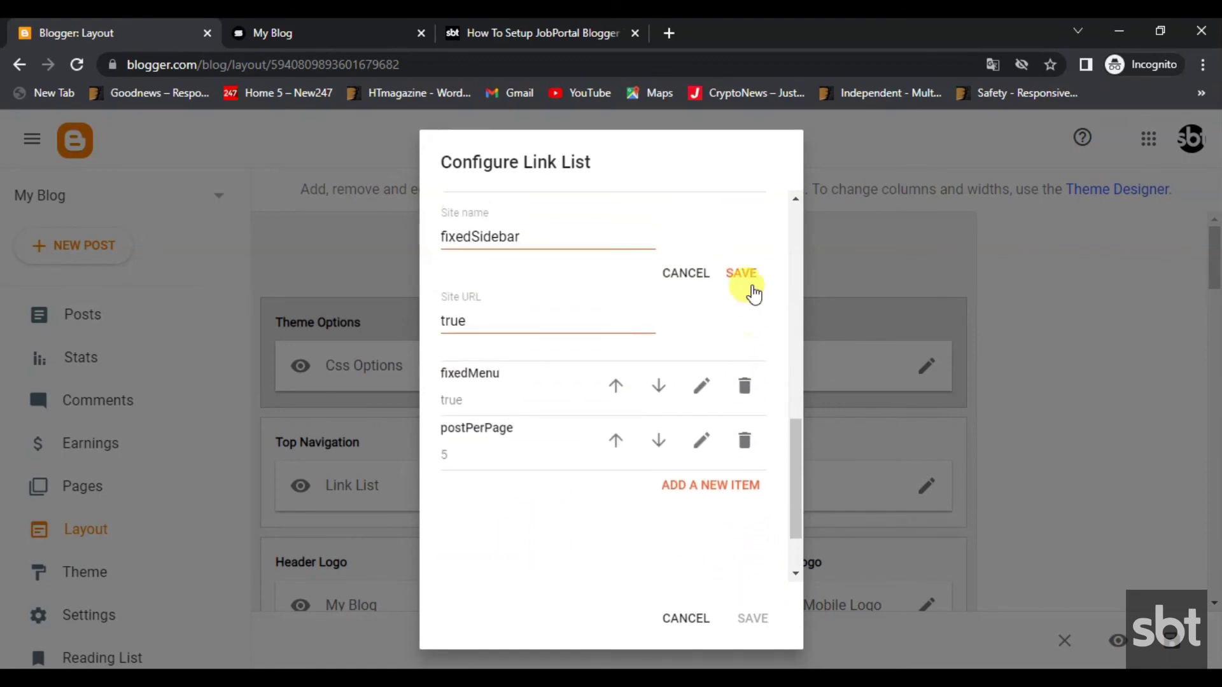
left_click(742, 242)
left_click(746, 278)
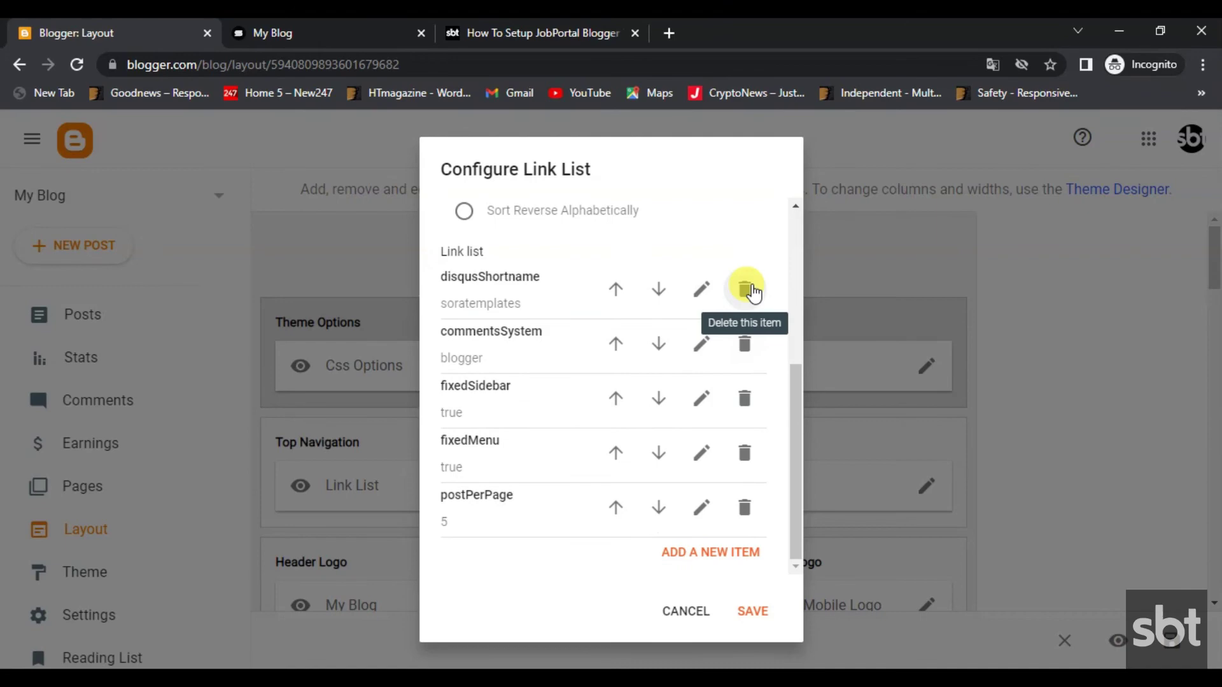
left_click(754, 612)
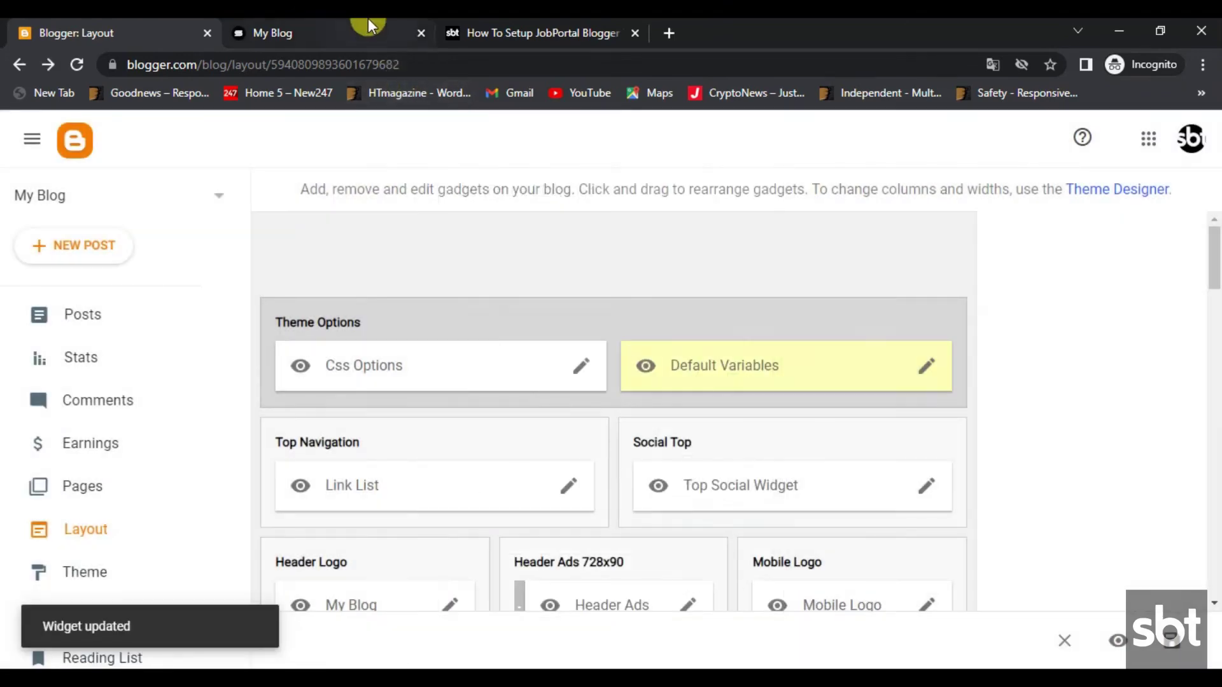
- Read the guide's Customizing Your Template section on changing the pre-defined and main colors
left_click(367, 21)
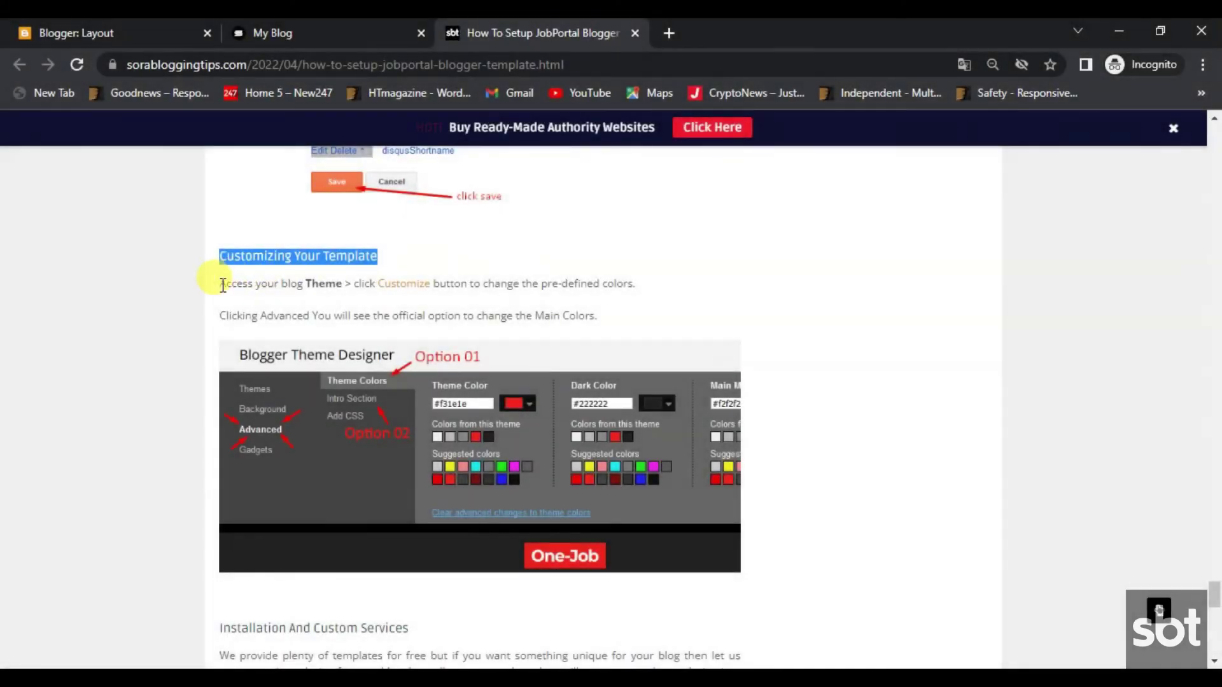
left_click_drag(219, 283, 700, 290)
left_click_drag(221, 316, 671, 333)
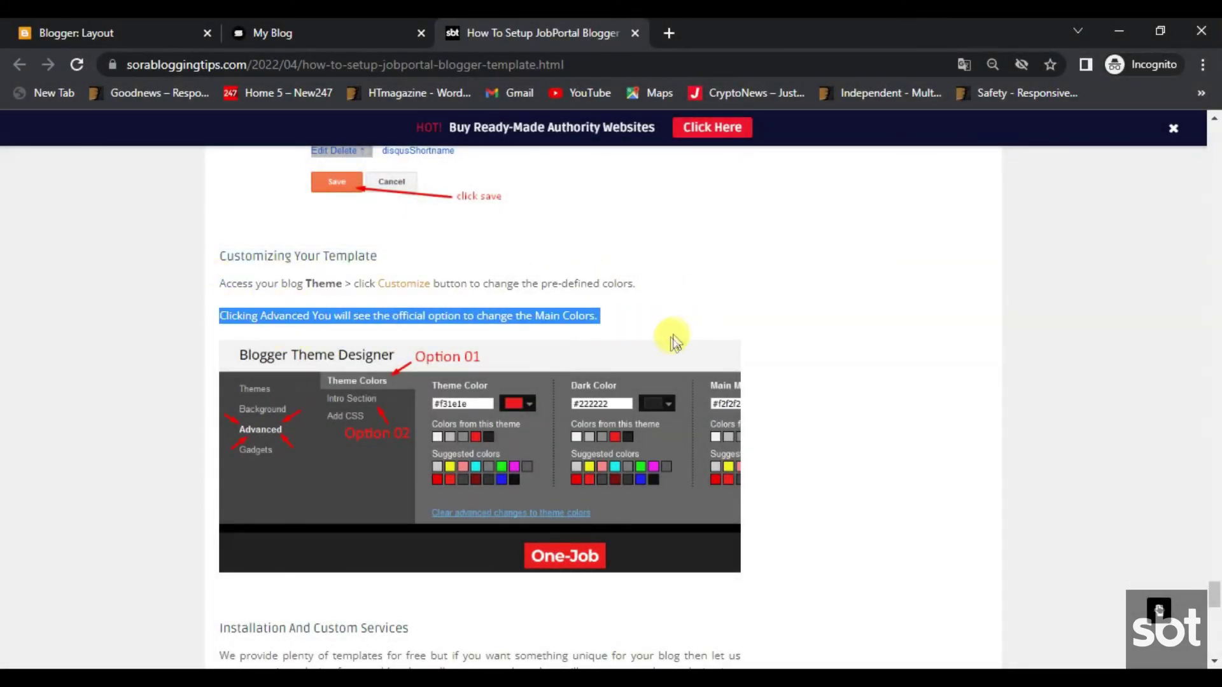
scroll(674, 344, "down", 2)
- Open the Blogger theme customizer and look through its Advanced color options, Gadgets settings and the blog preview
left_click(108, 32)
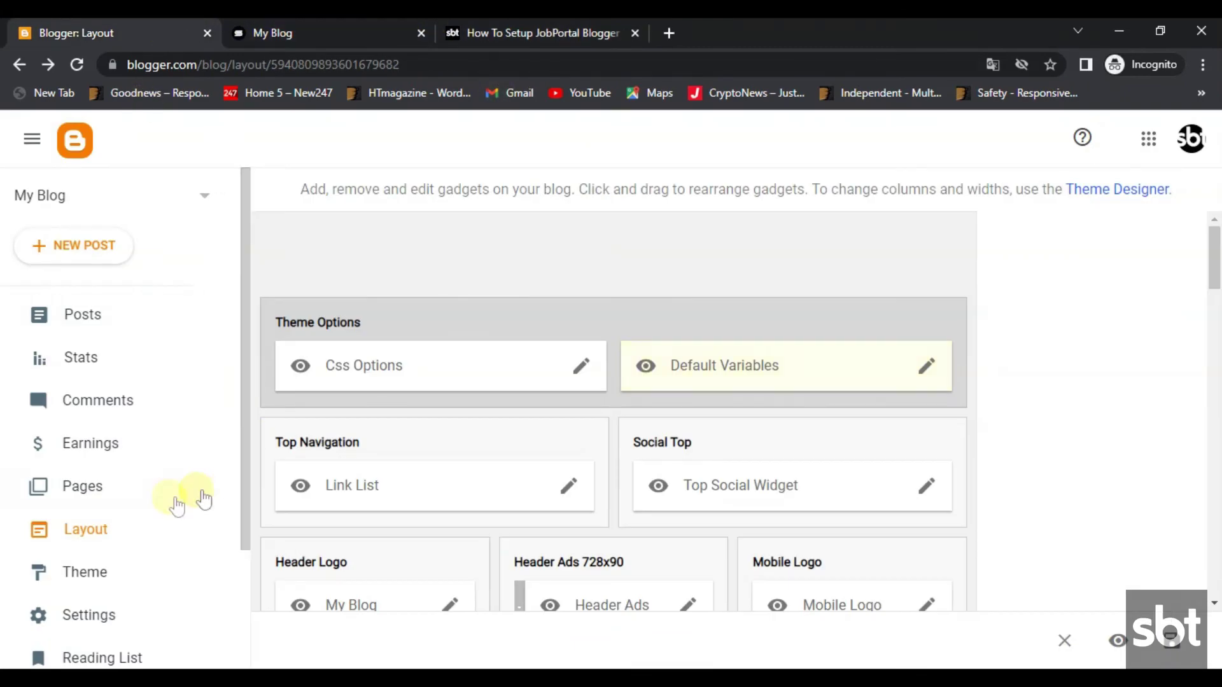
left_click(152, 561)
left_click(541, 299)
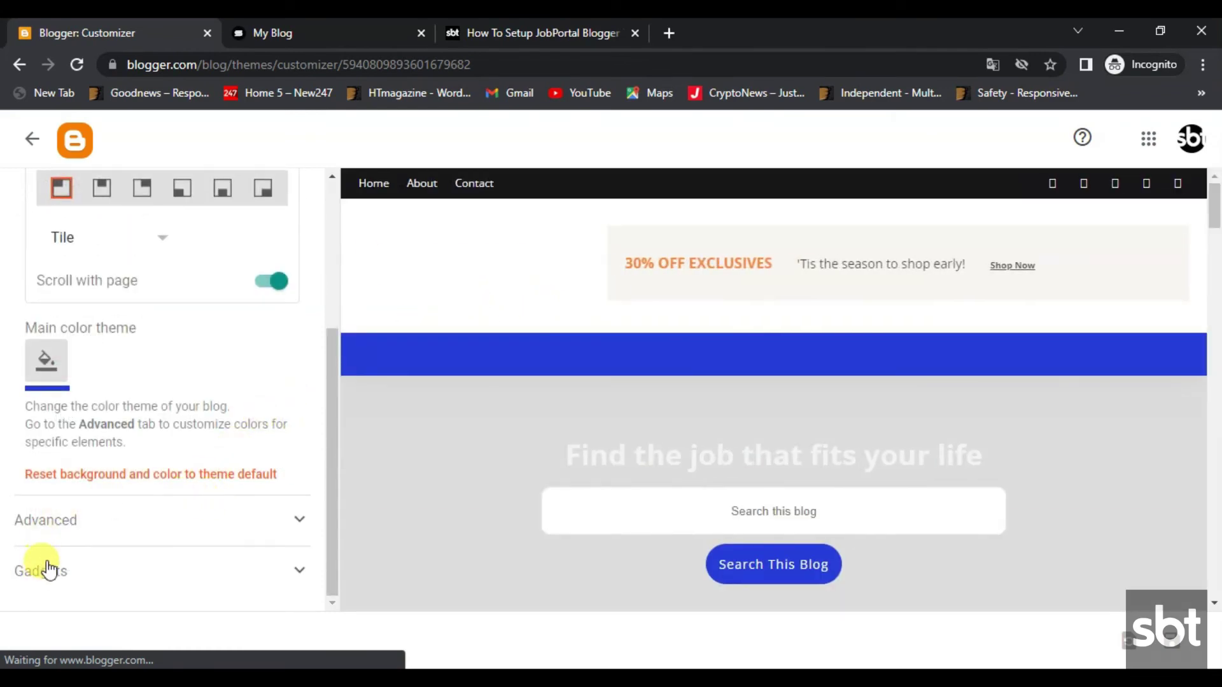
scroll(95, 509, "down", 4)
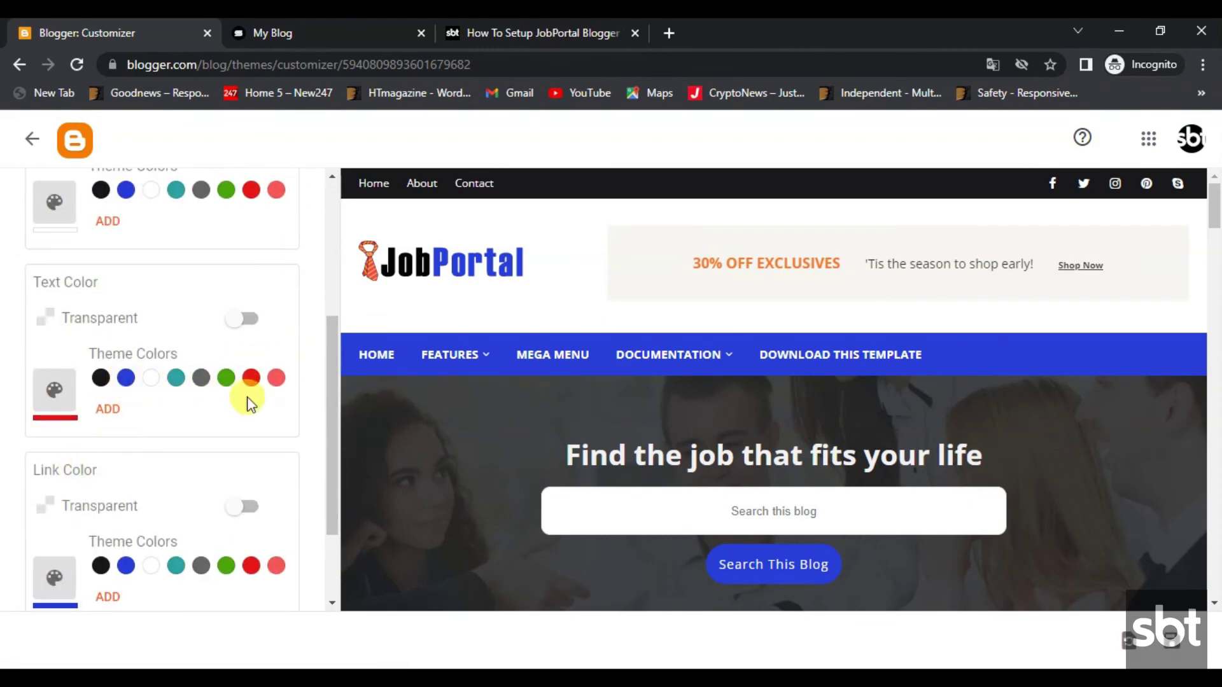
scroll(232, 439, "down", 2)
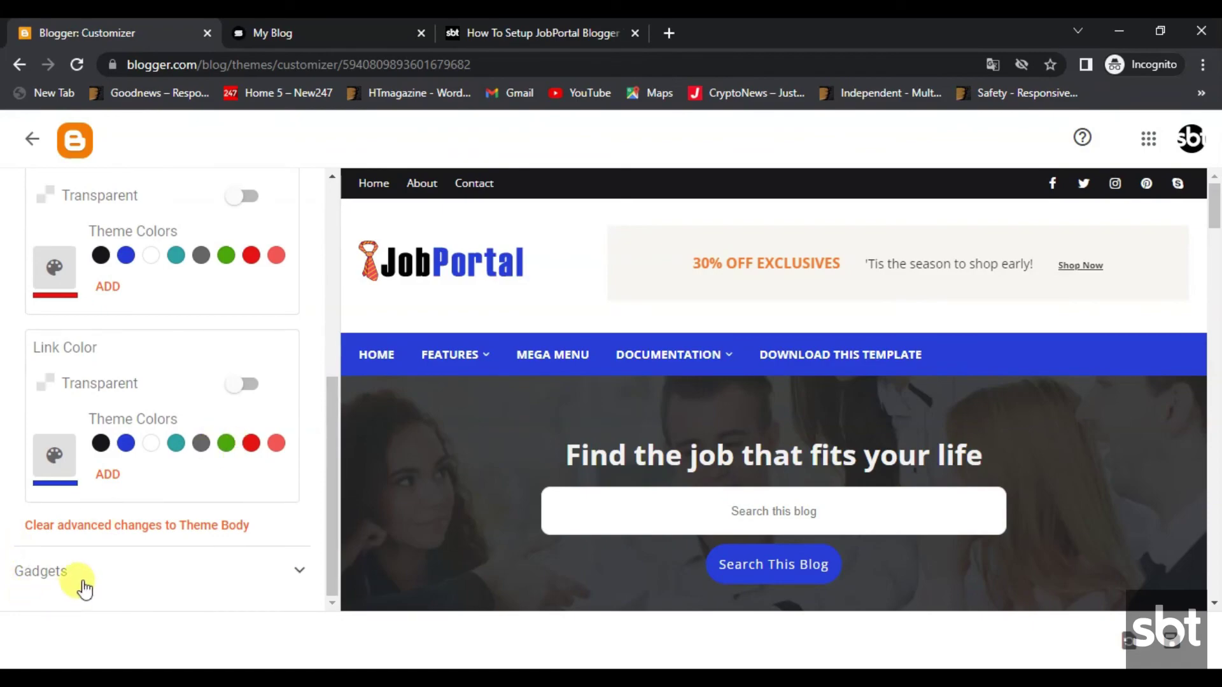
left_click(83, 583)
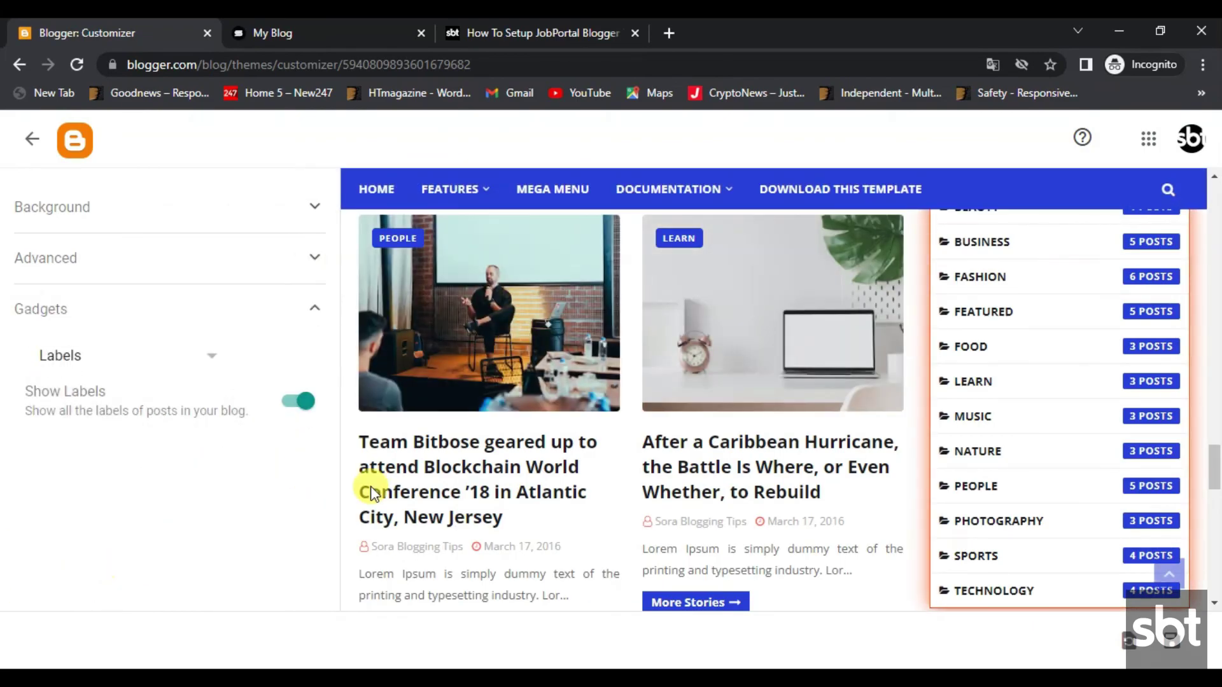
scroll(704, 402, "up", 15)
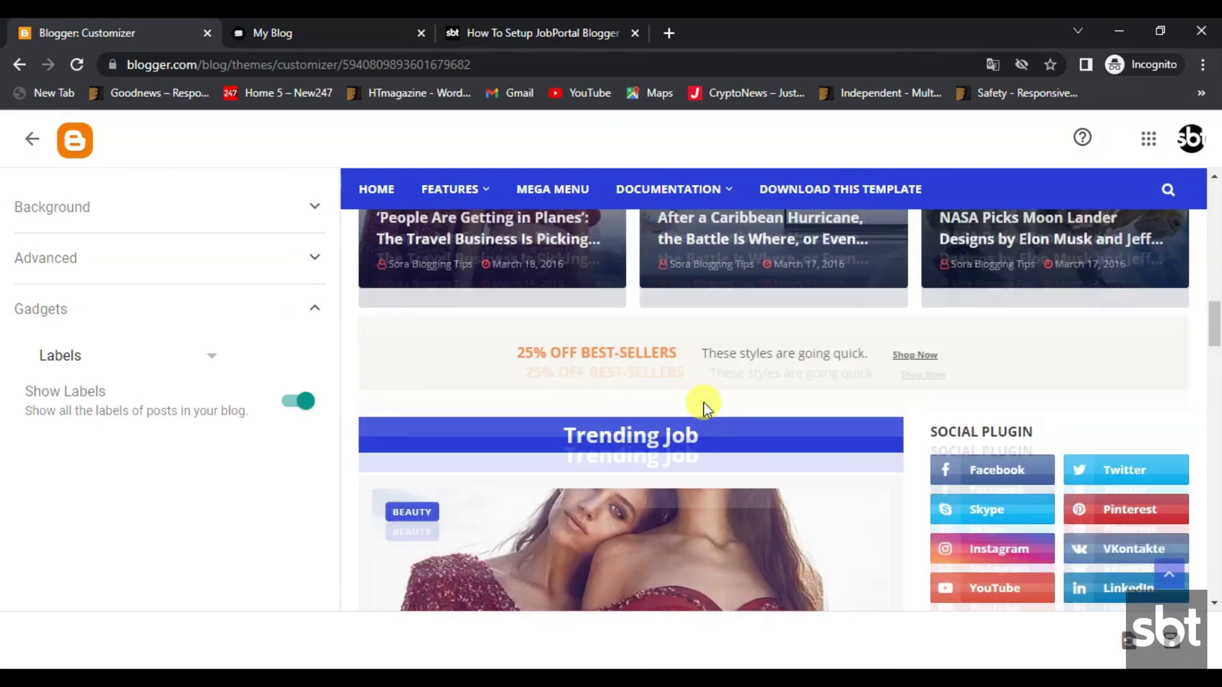